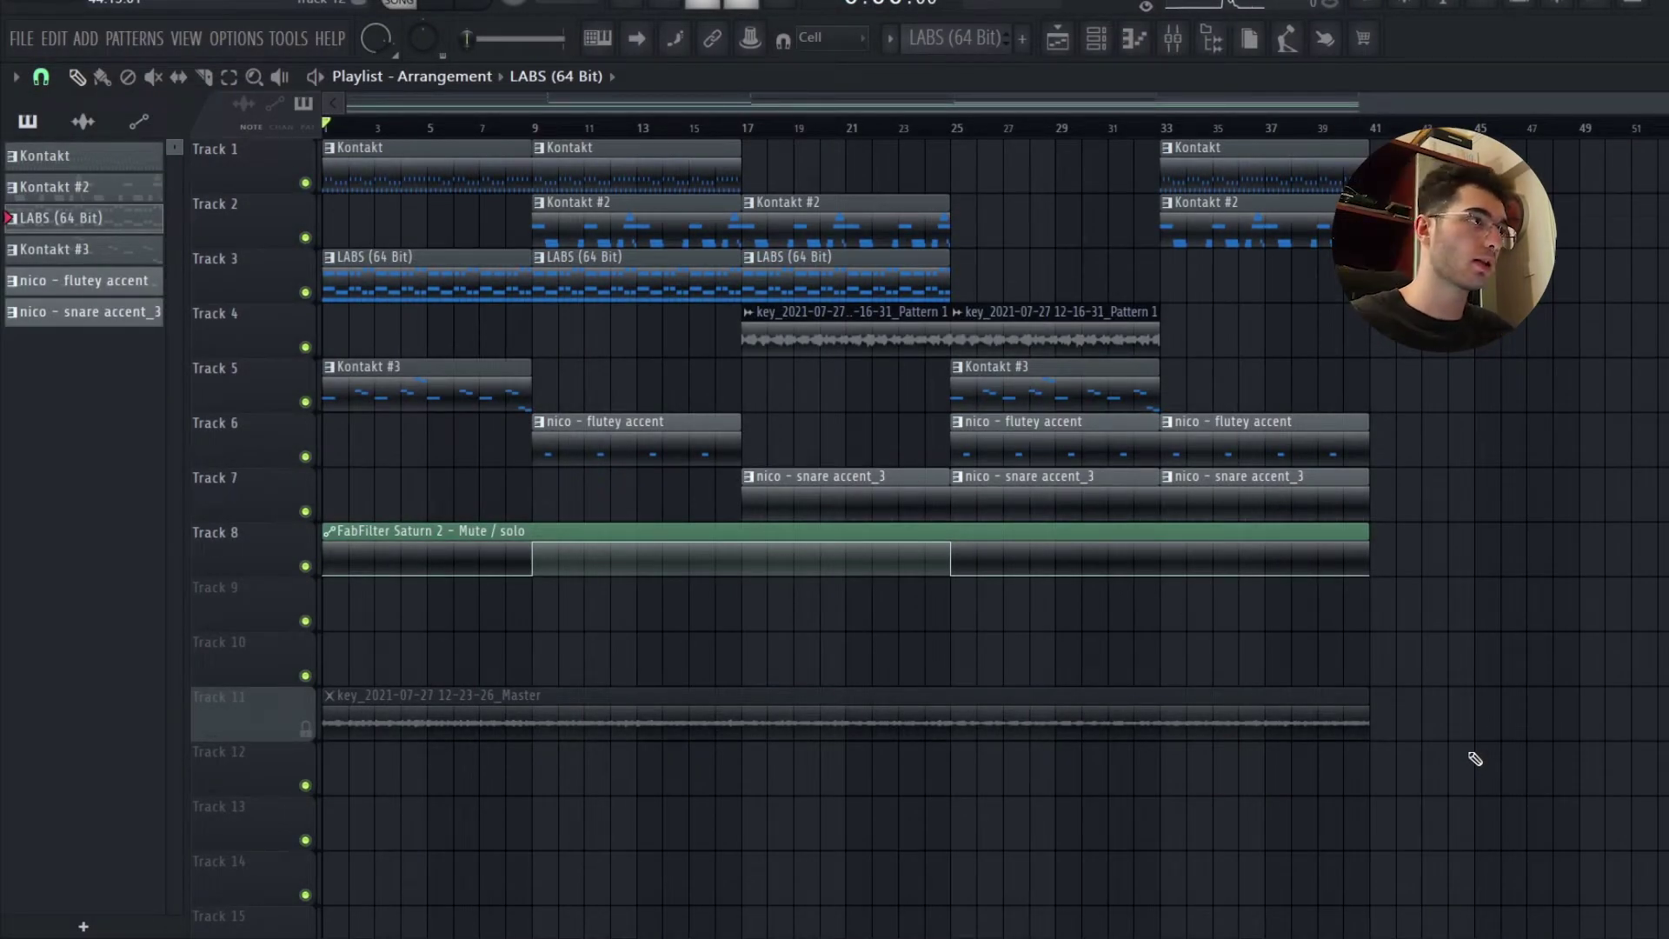
Open the notes of the Kontakt channel in the piano roll and play back the arpeggio
key(F6)
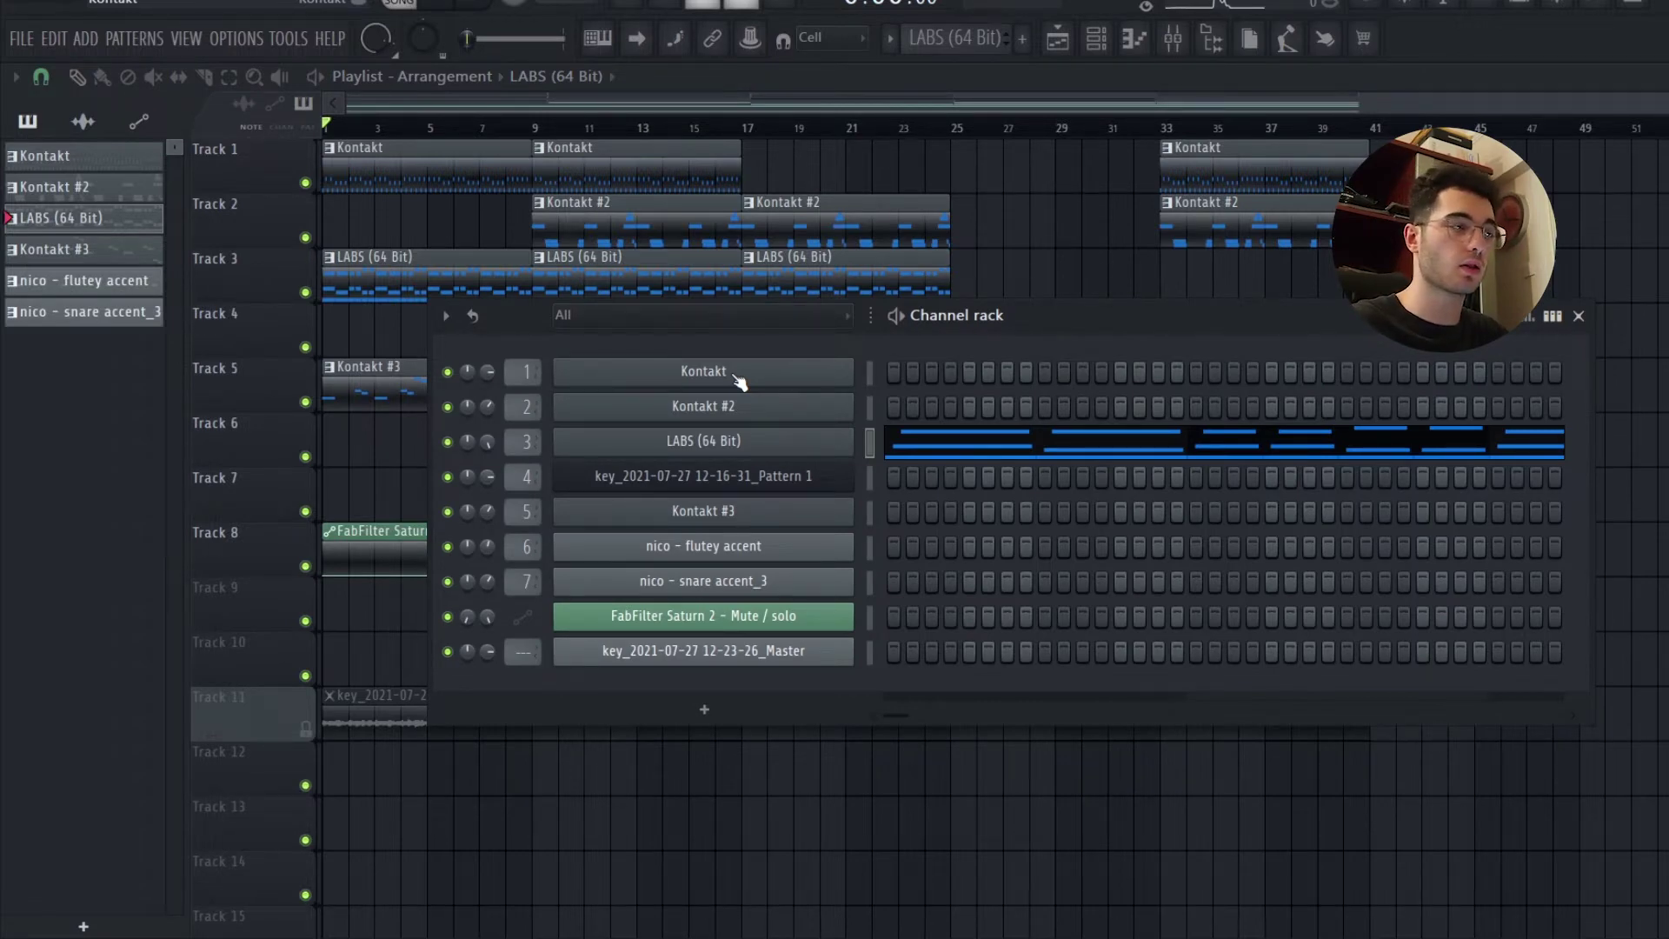
click(737, 381)
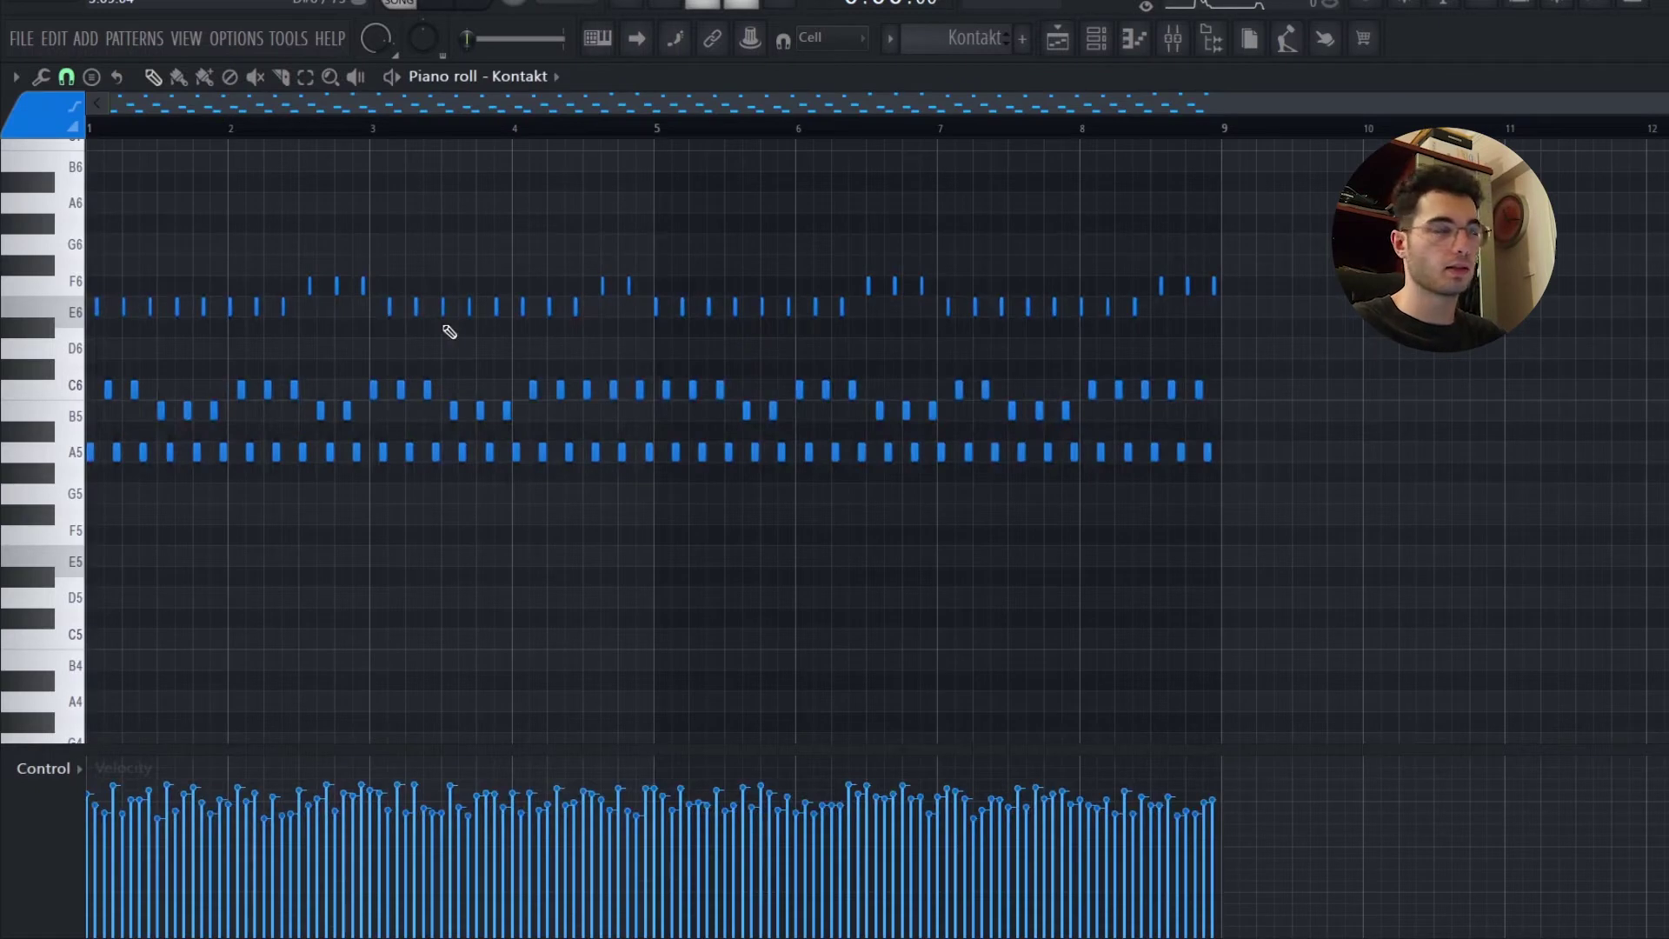
scroll(802, 552, up, 2)
key(space)
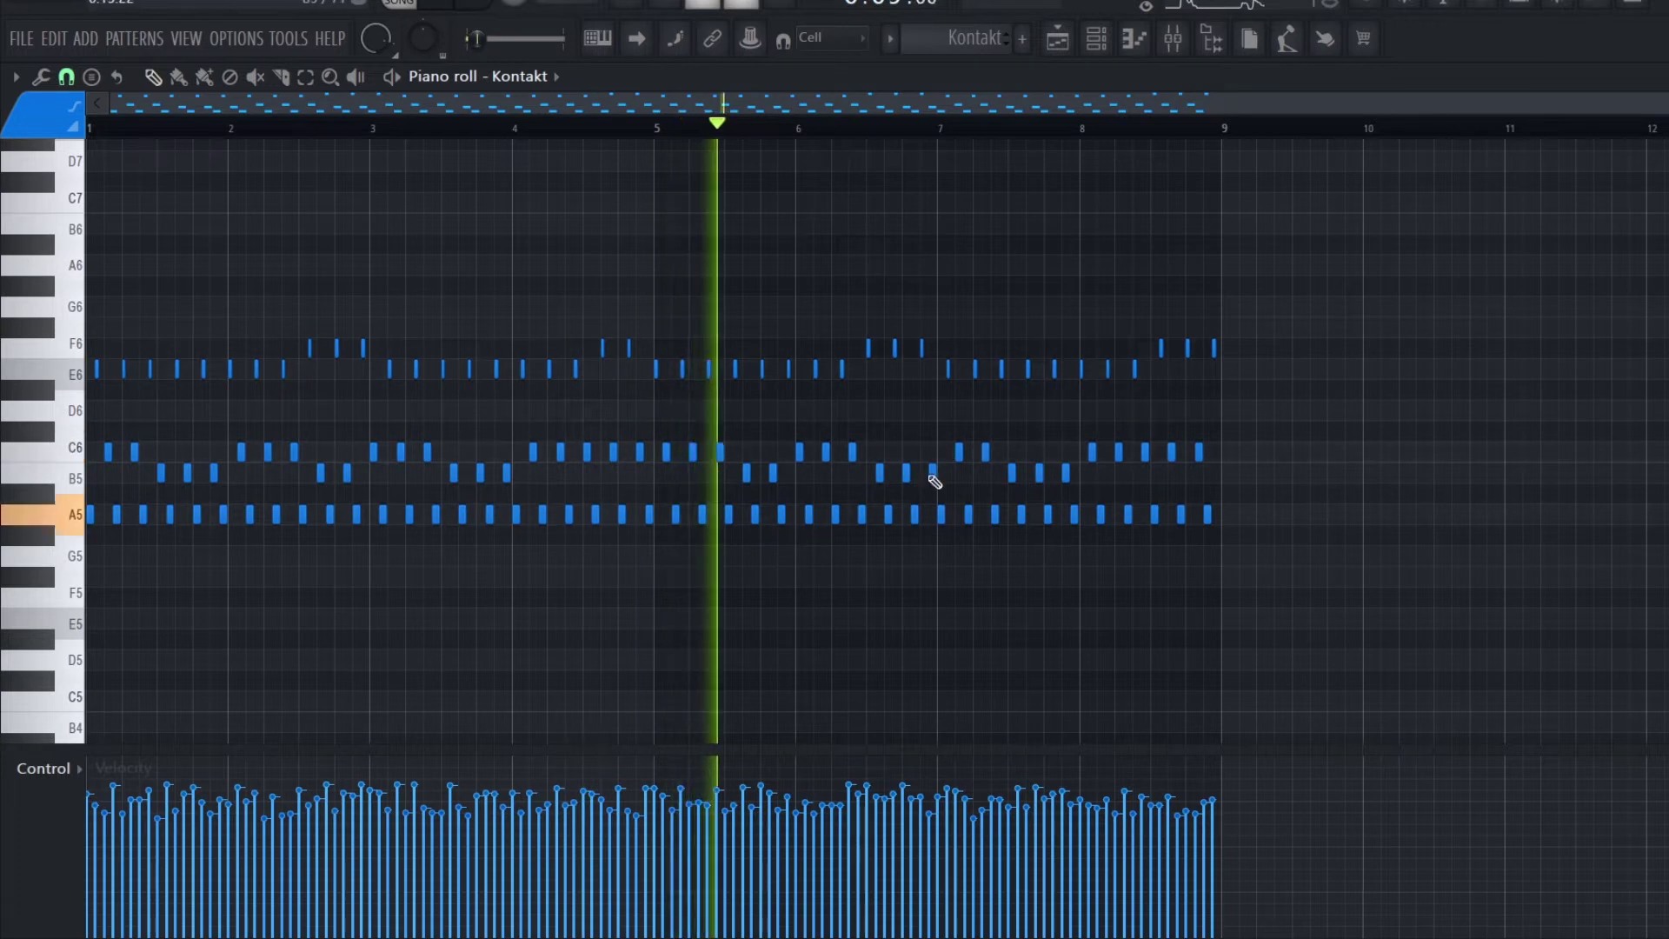
key(space)
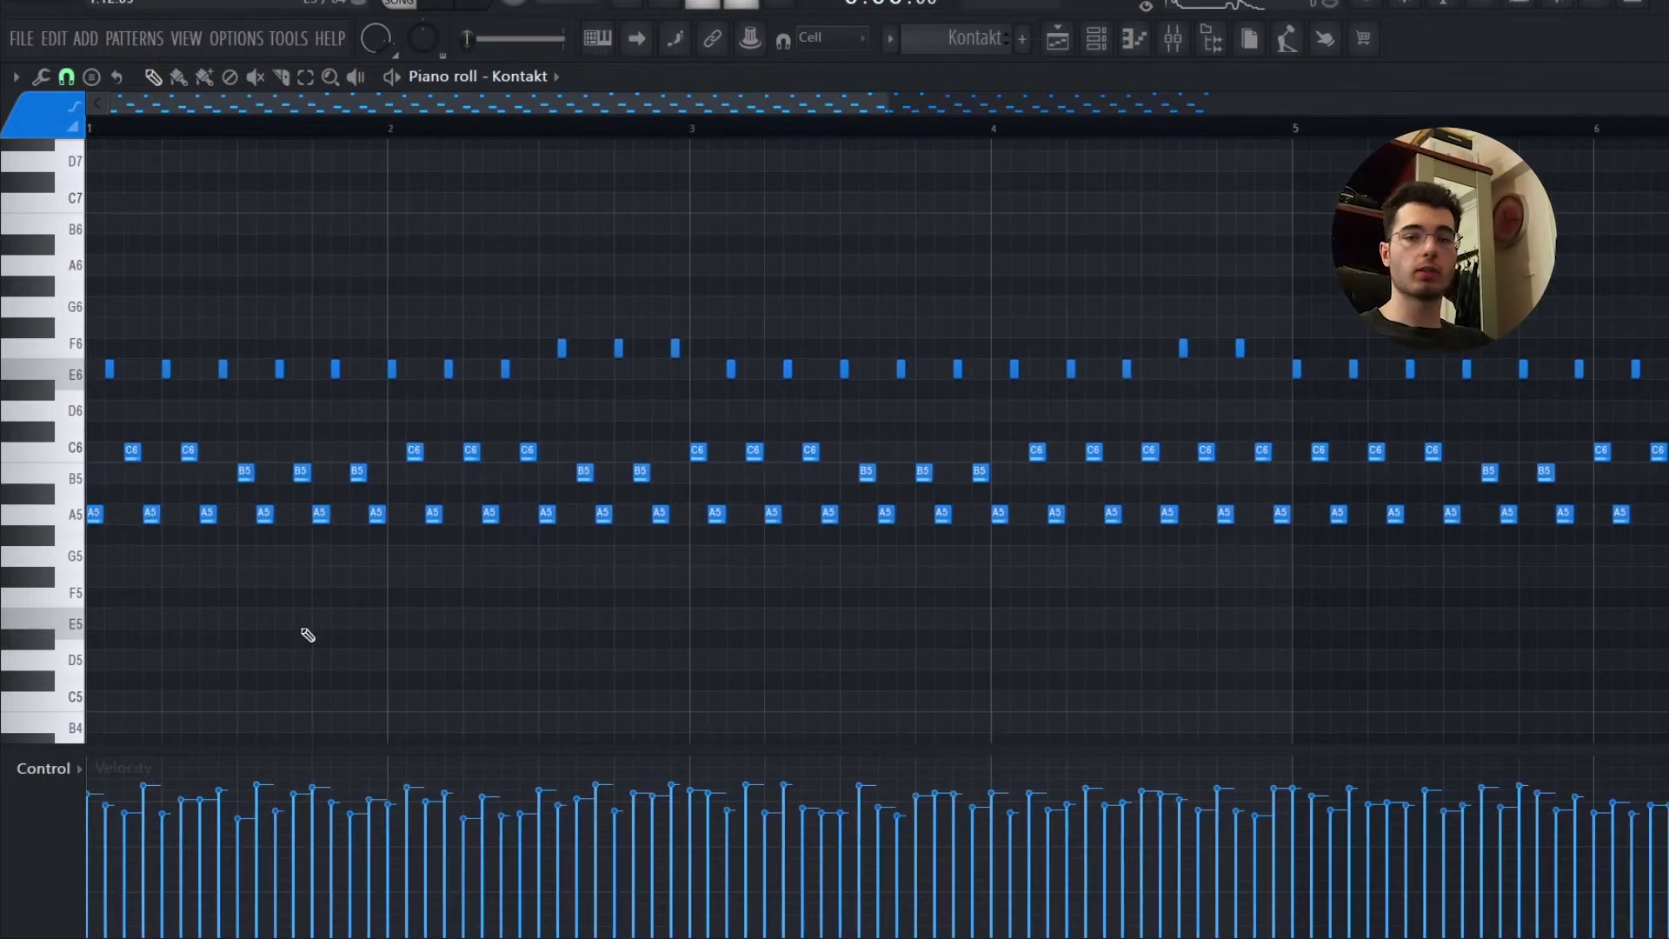
Check the Gross Beat slot on the Kontakt mixer track and play back the arpeggio in the piano roll
click(1172, 38)
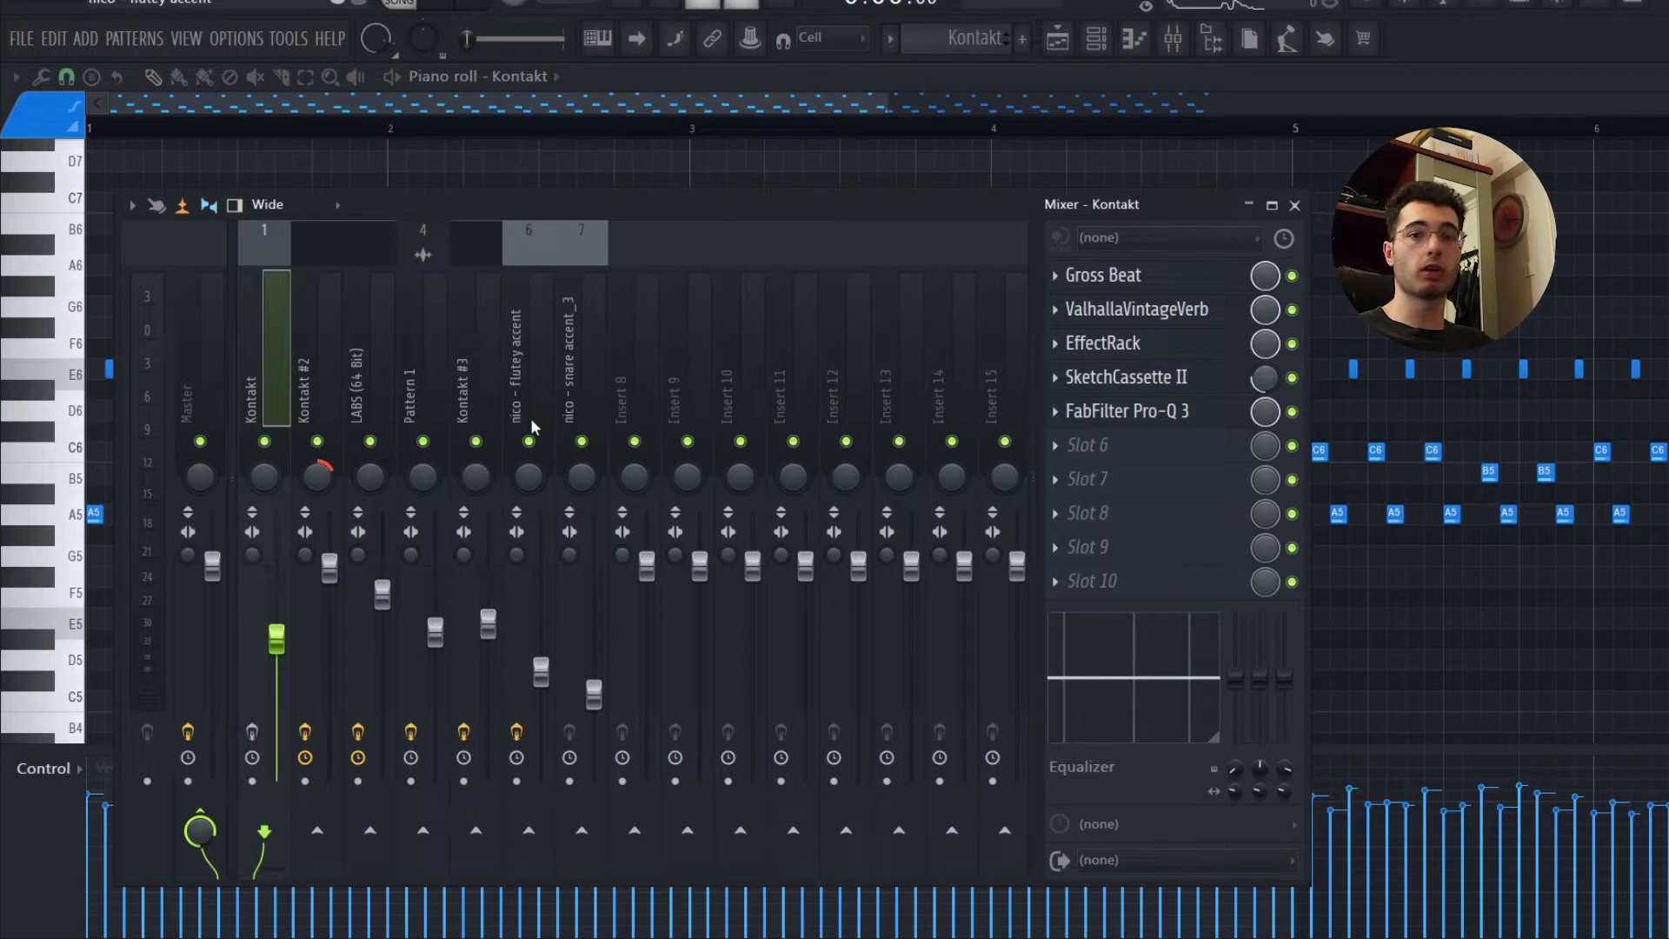
click(1244, 284)
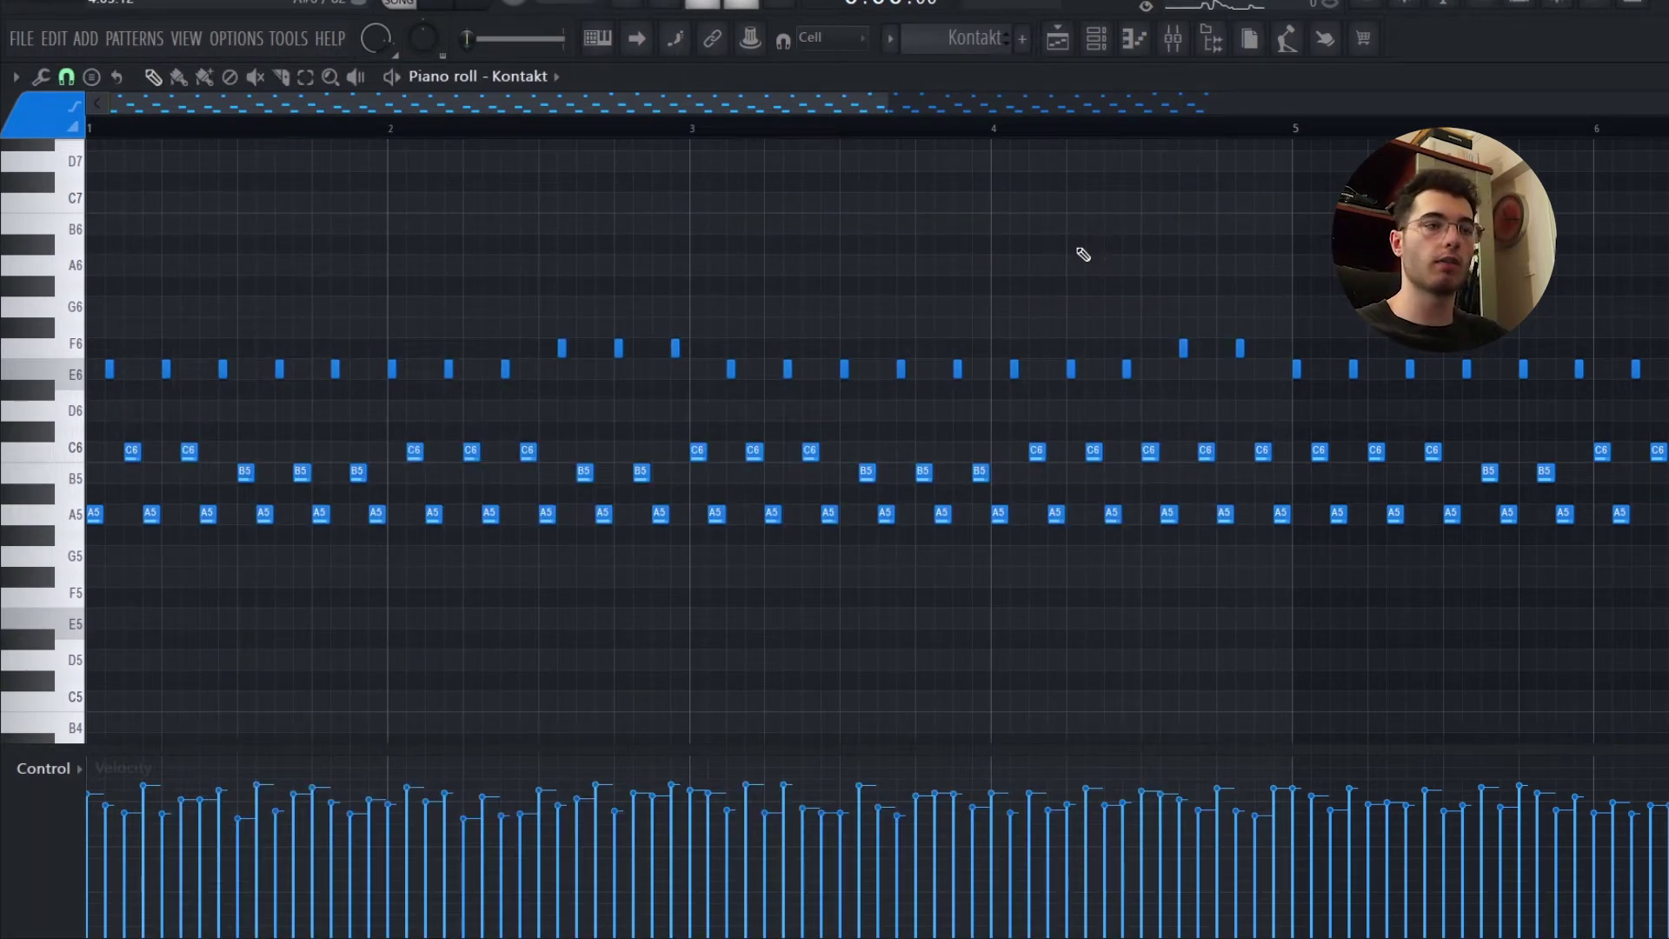
scroll(1067, 309, down, 3)
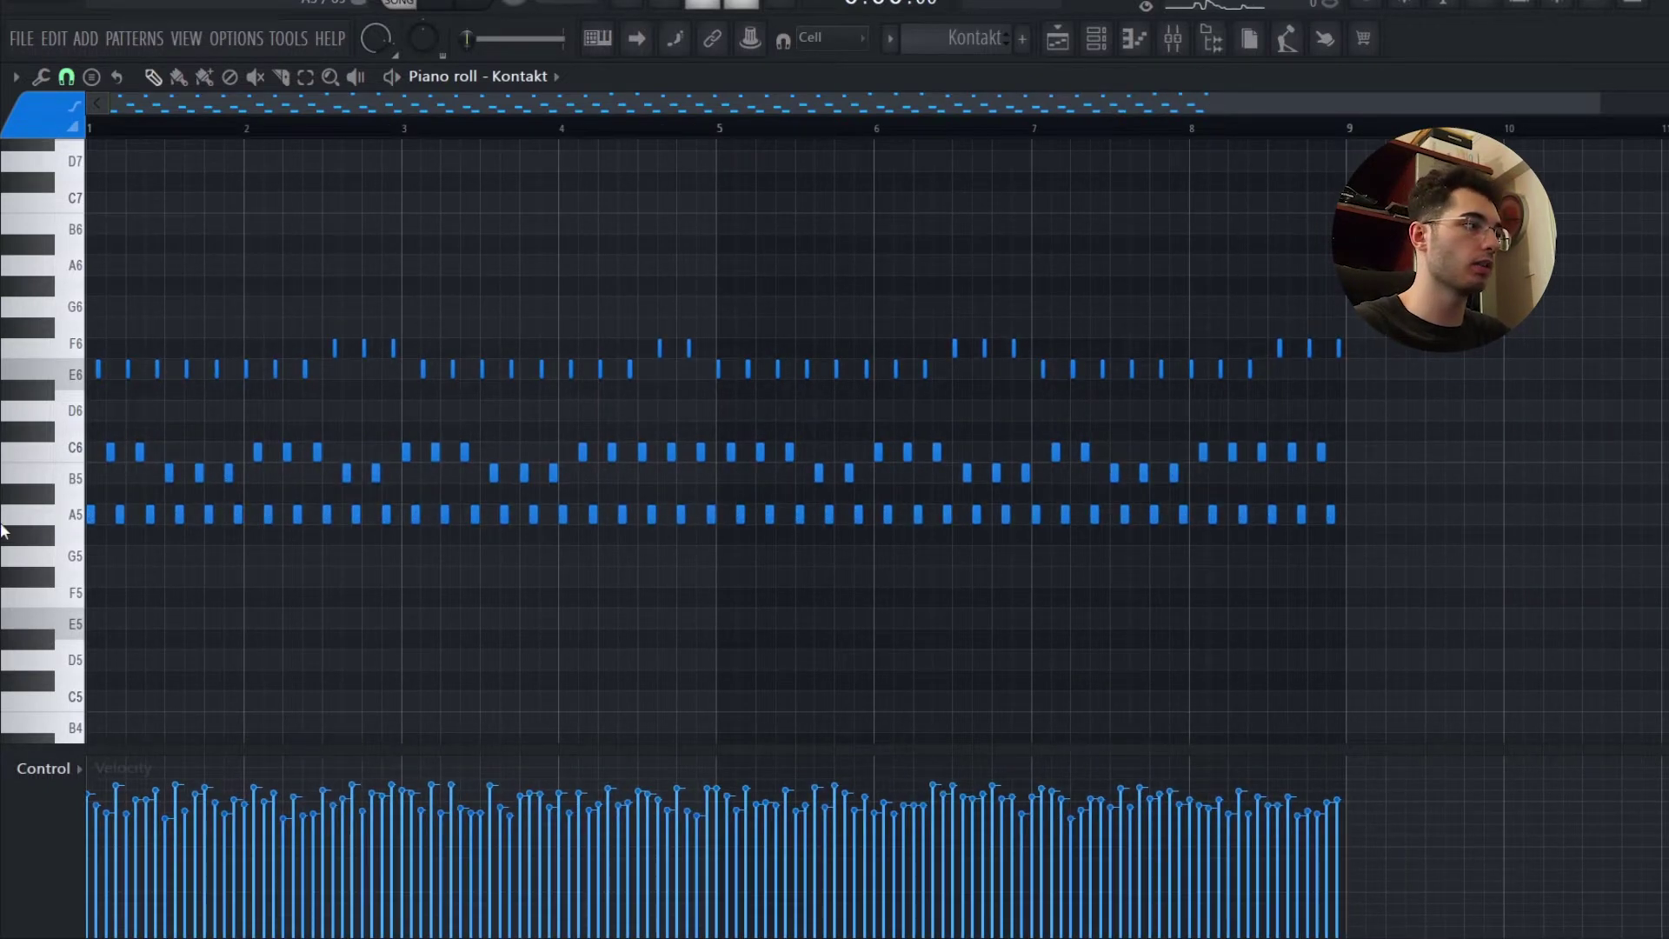
click(1171, 40)
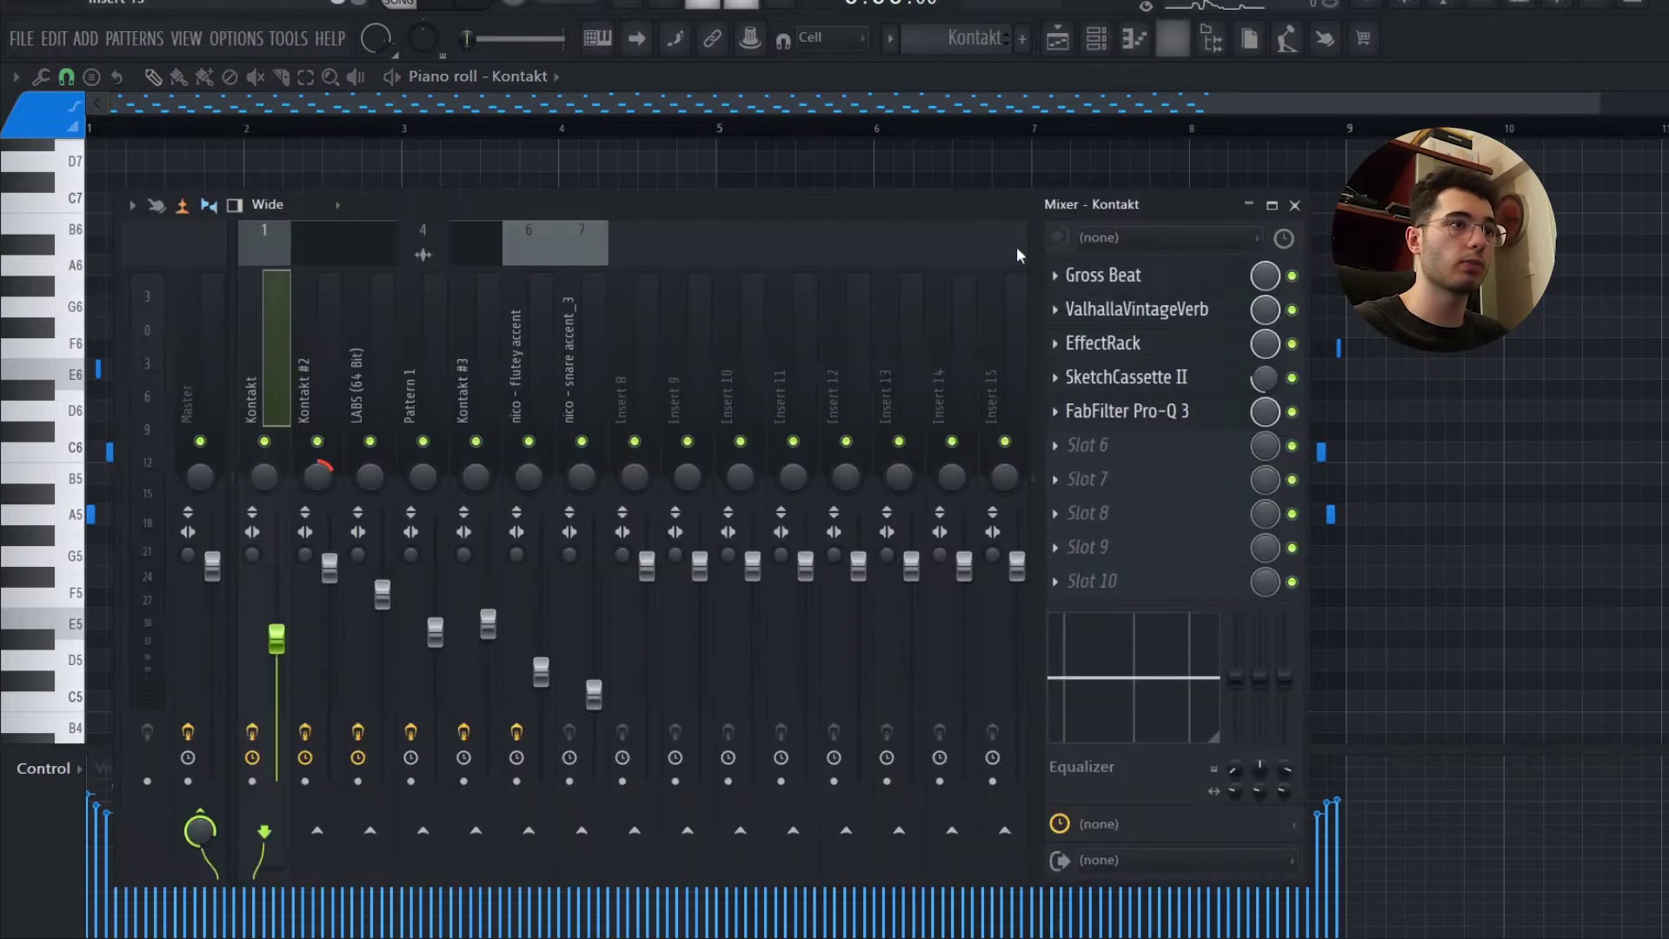
key(F9)
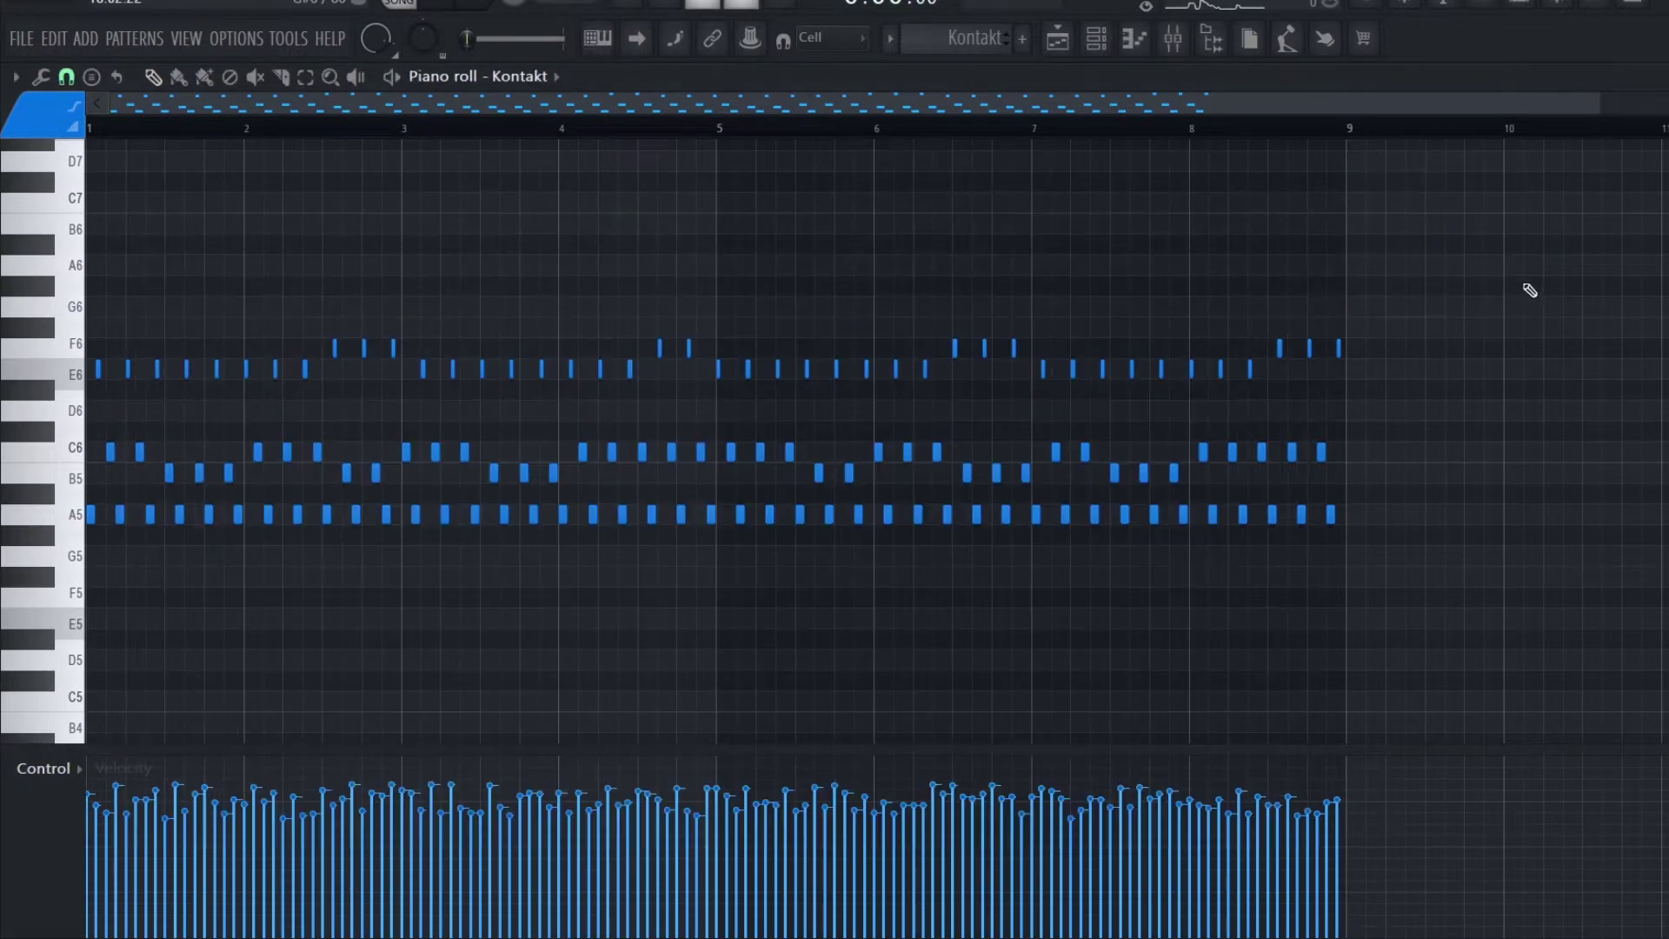
key(space)
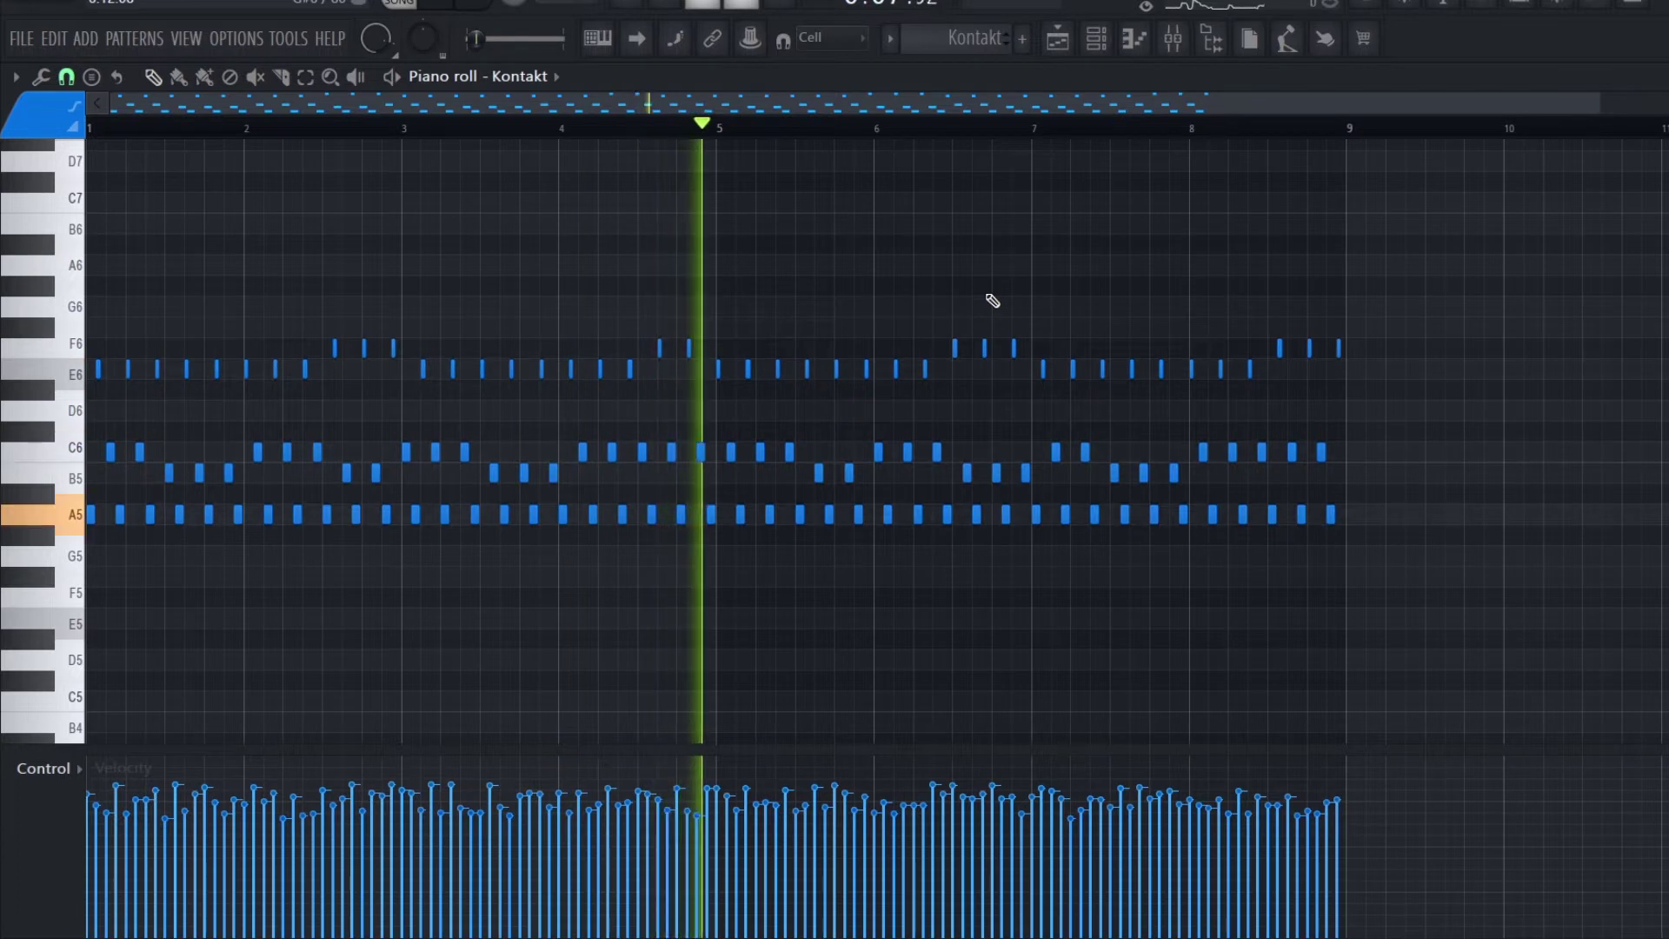
key(space)
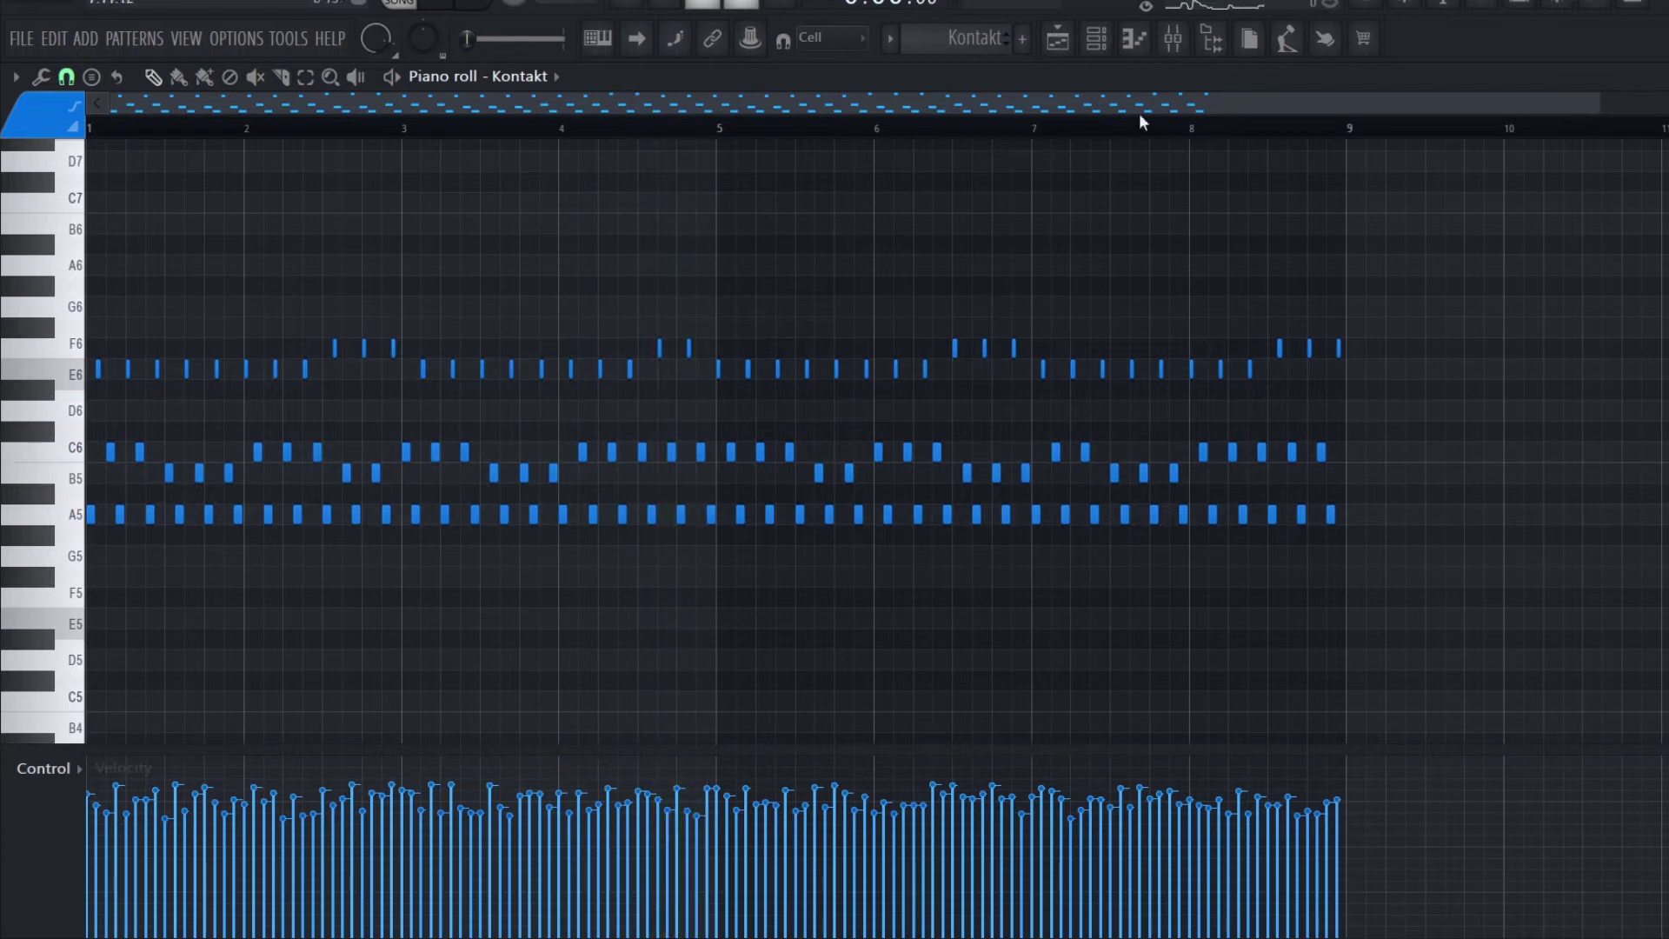
Review the ValhallaVintageVerb and EffectRack settings on the Kontakt mixer track
click(1177, 52)
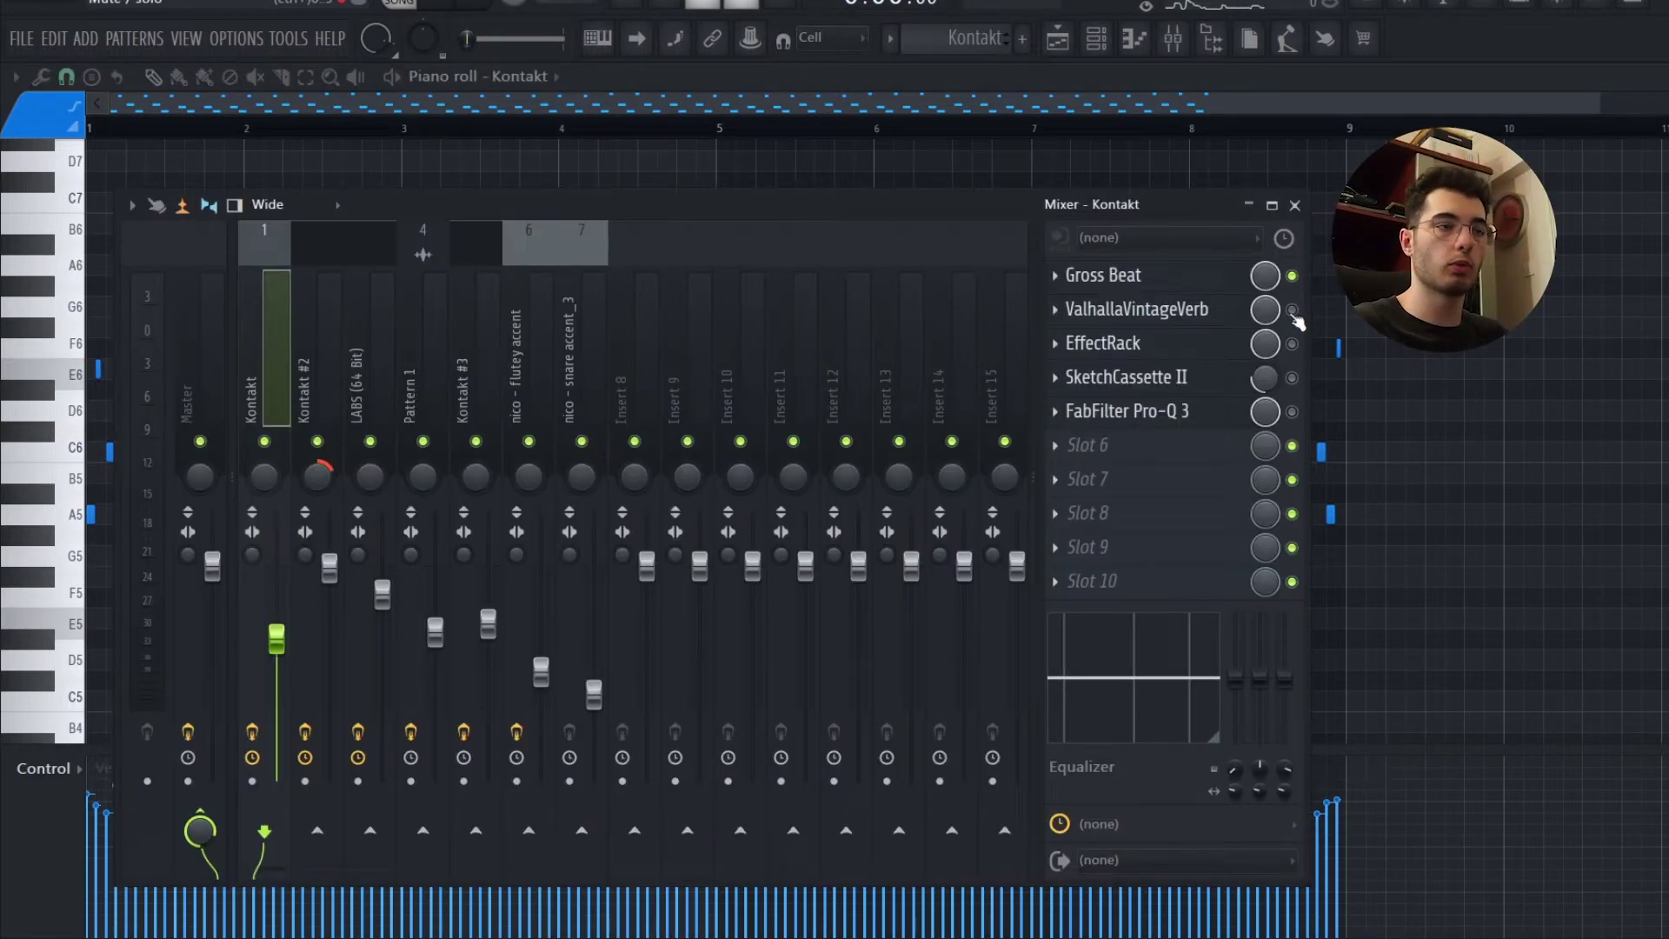
click(1212, 313)
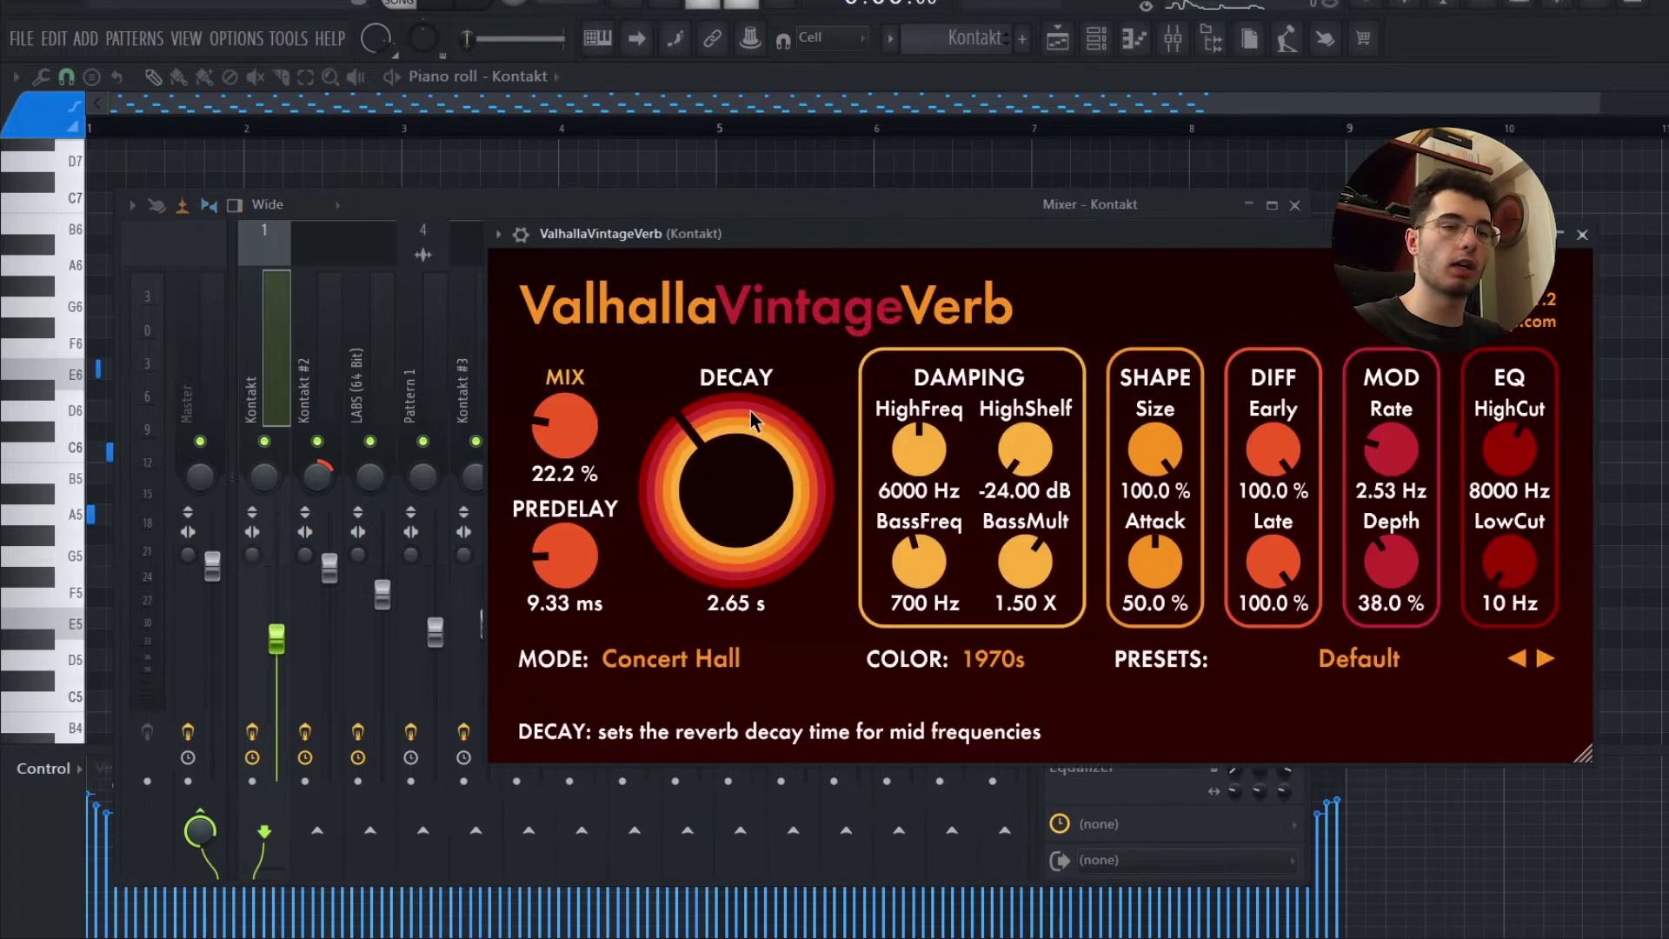
click(1217, 306)
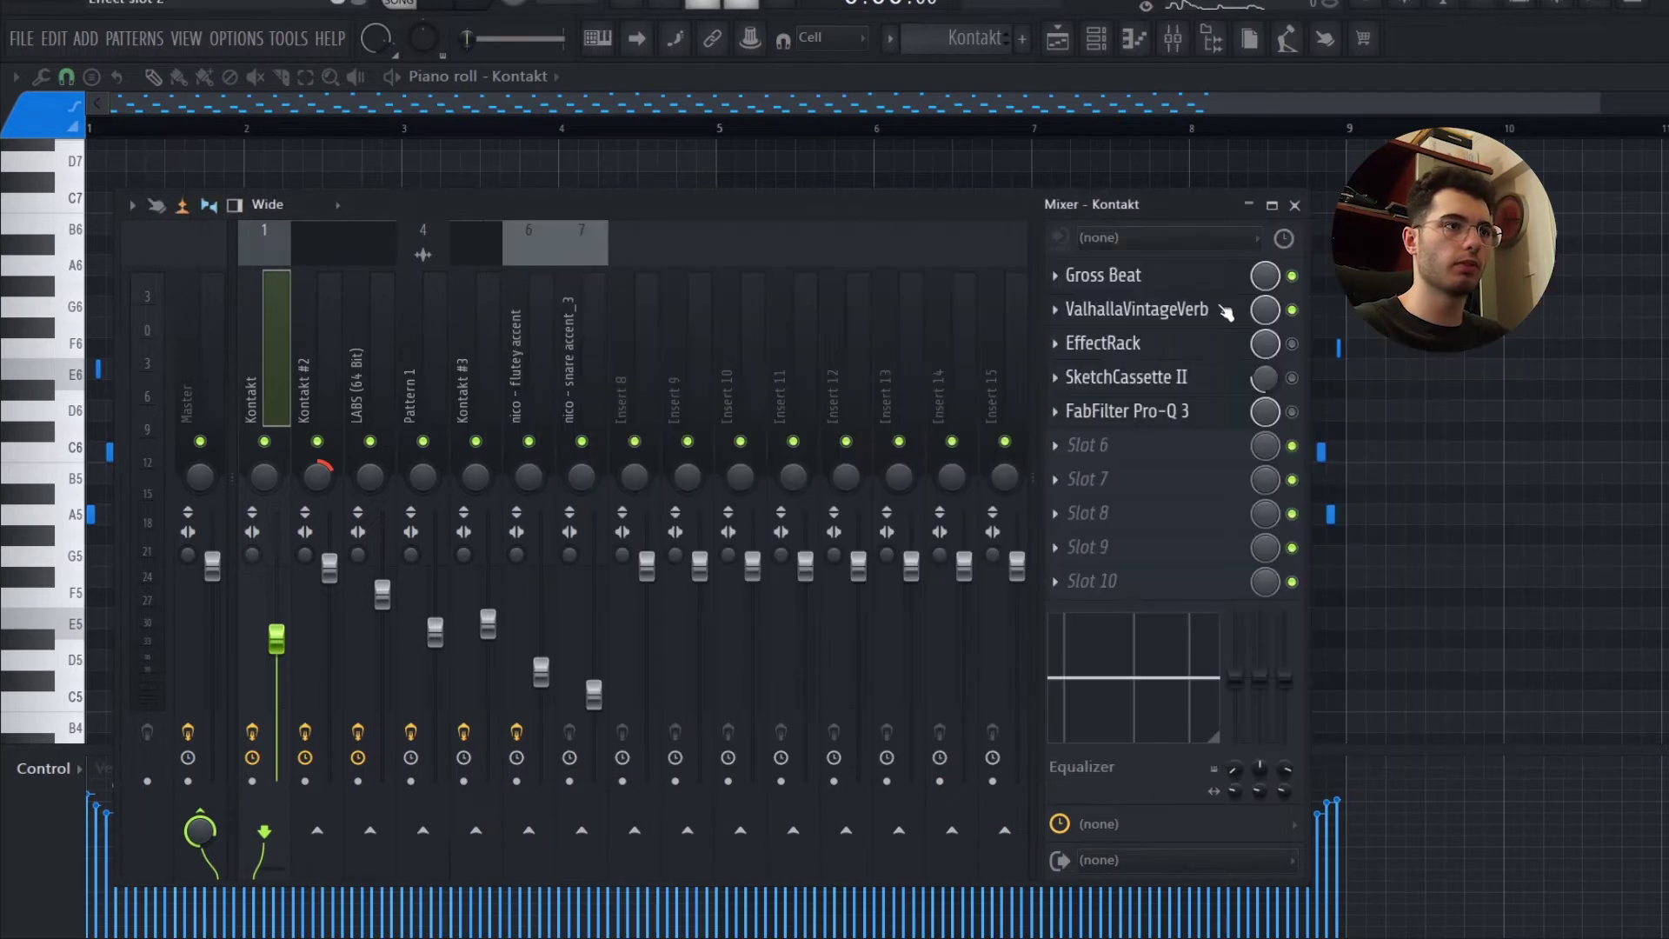
click(1182, 341)
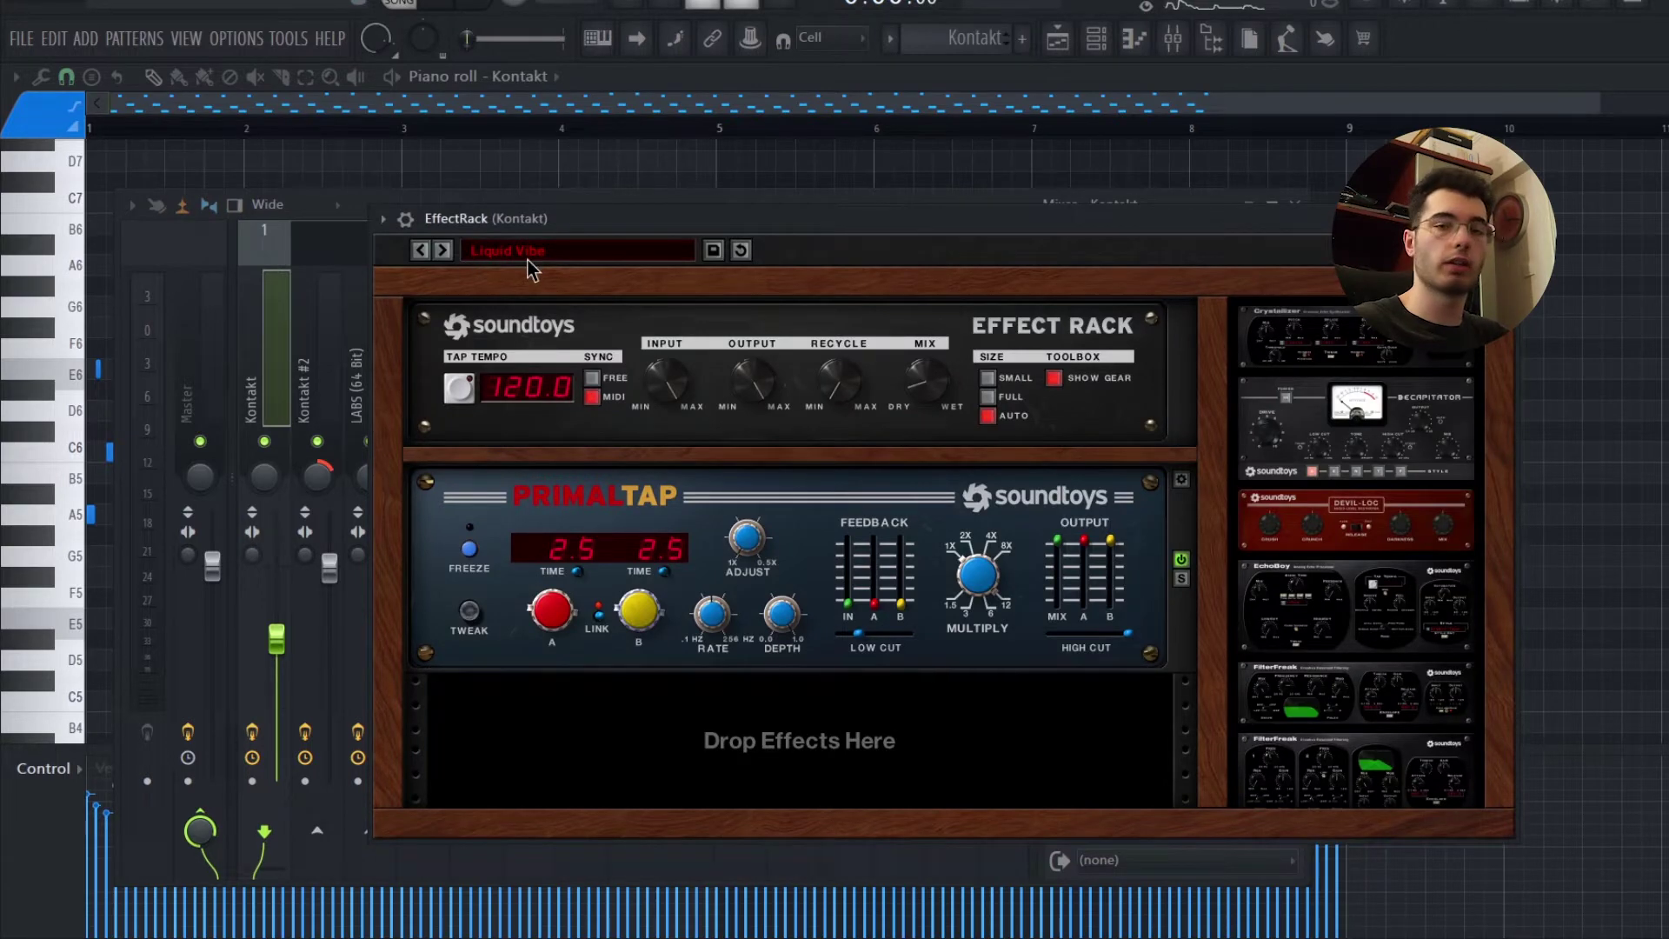
key(Escape)
Review the SketchCassette II and FabFilter Pro-Q 3 settings on the Kontakt track, and play back the processed arpeggio
click(1173, 383)
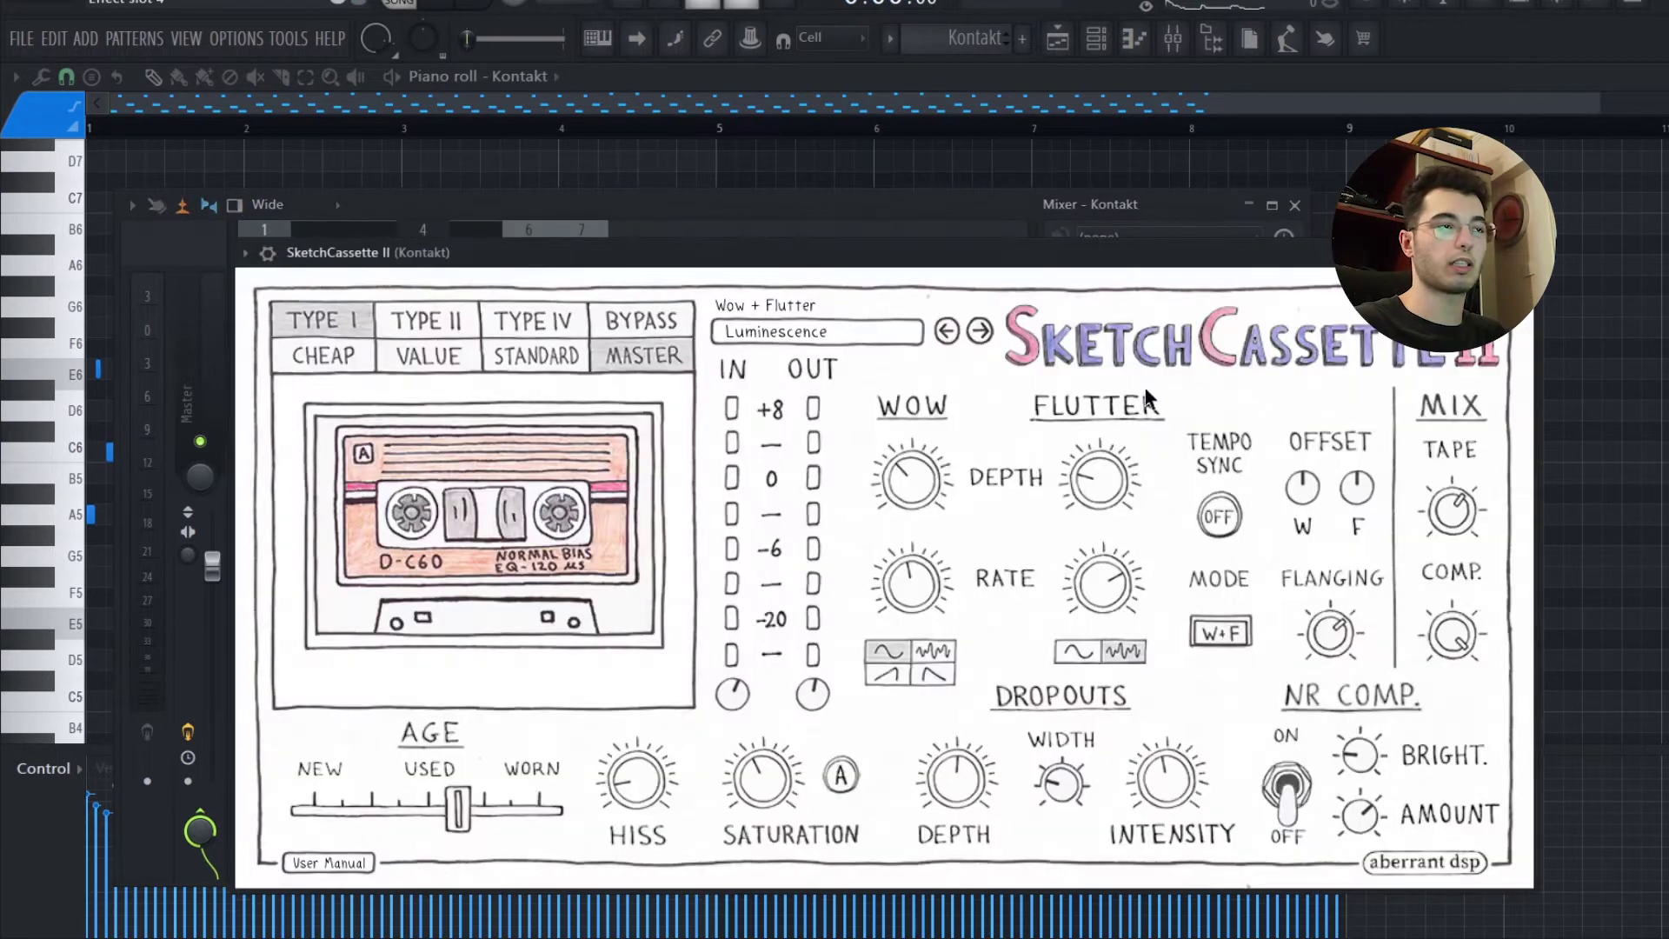
key(Escape)
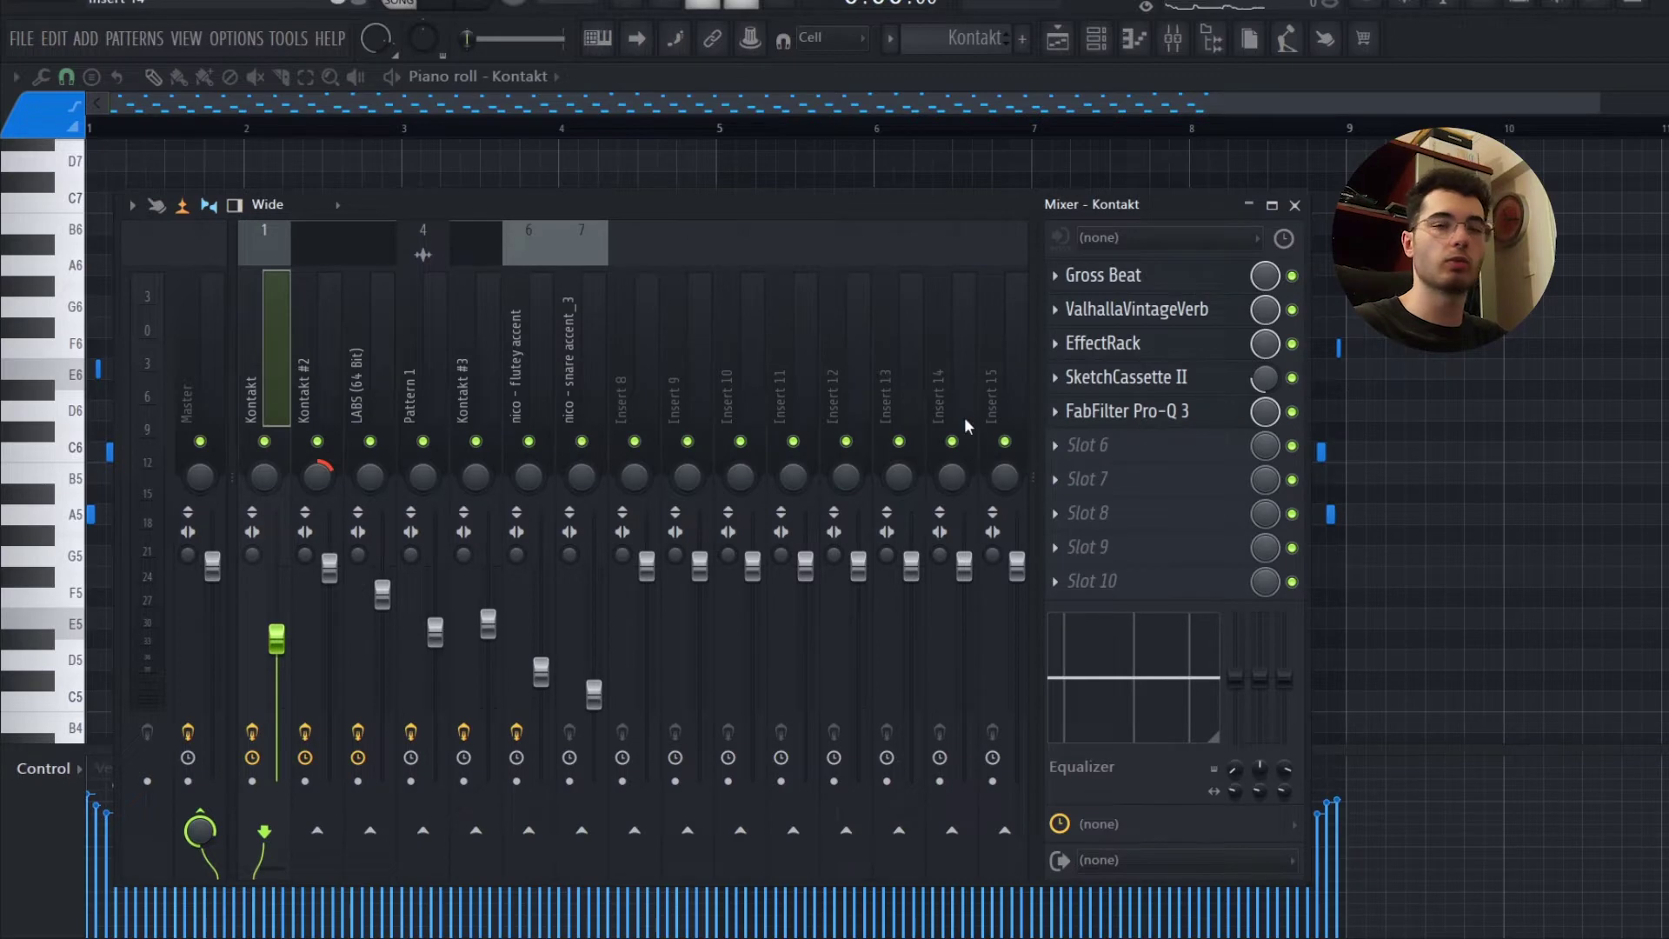
click(1092, 410)
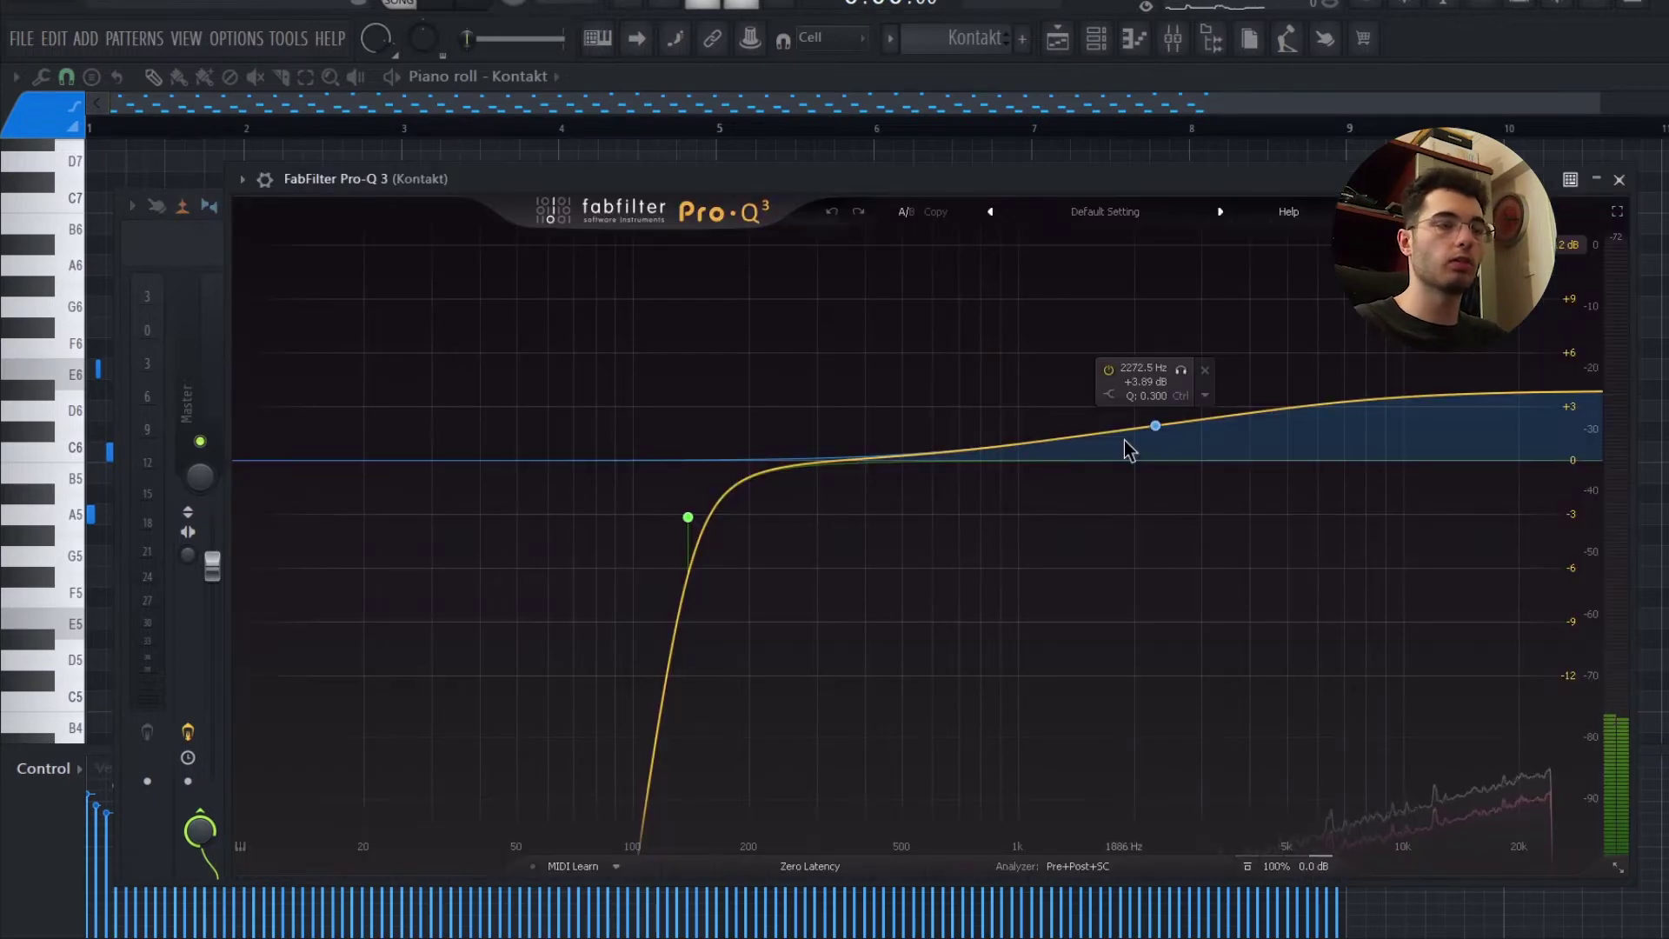
key(Escape)
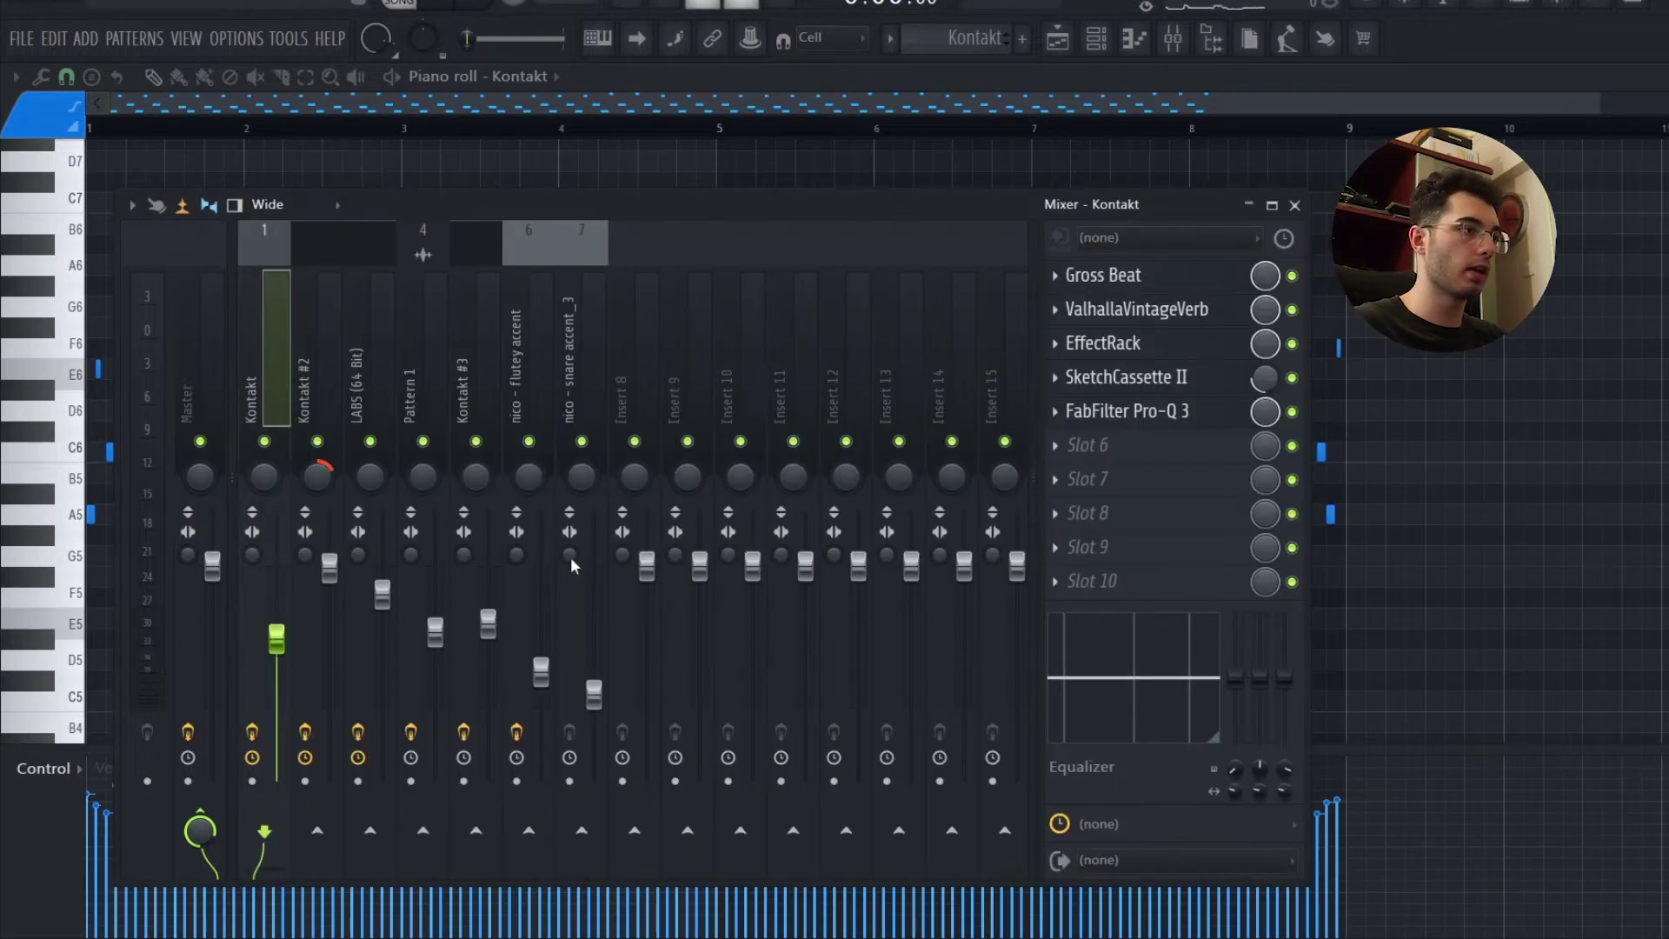
key(Escape)
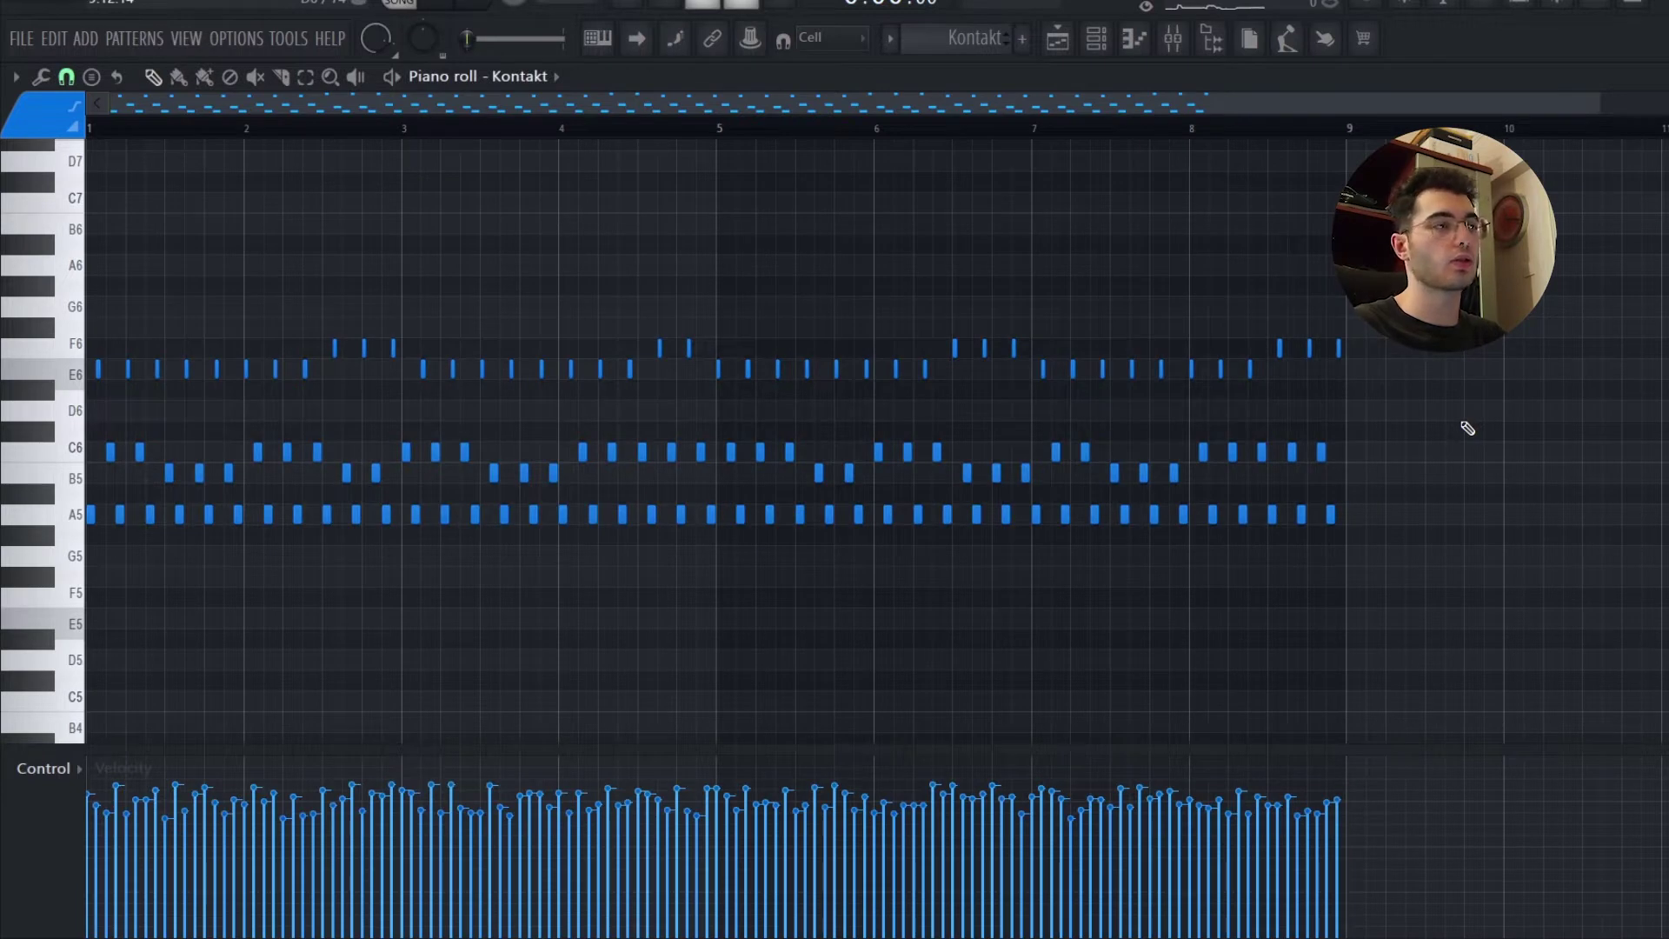
key(space)
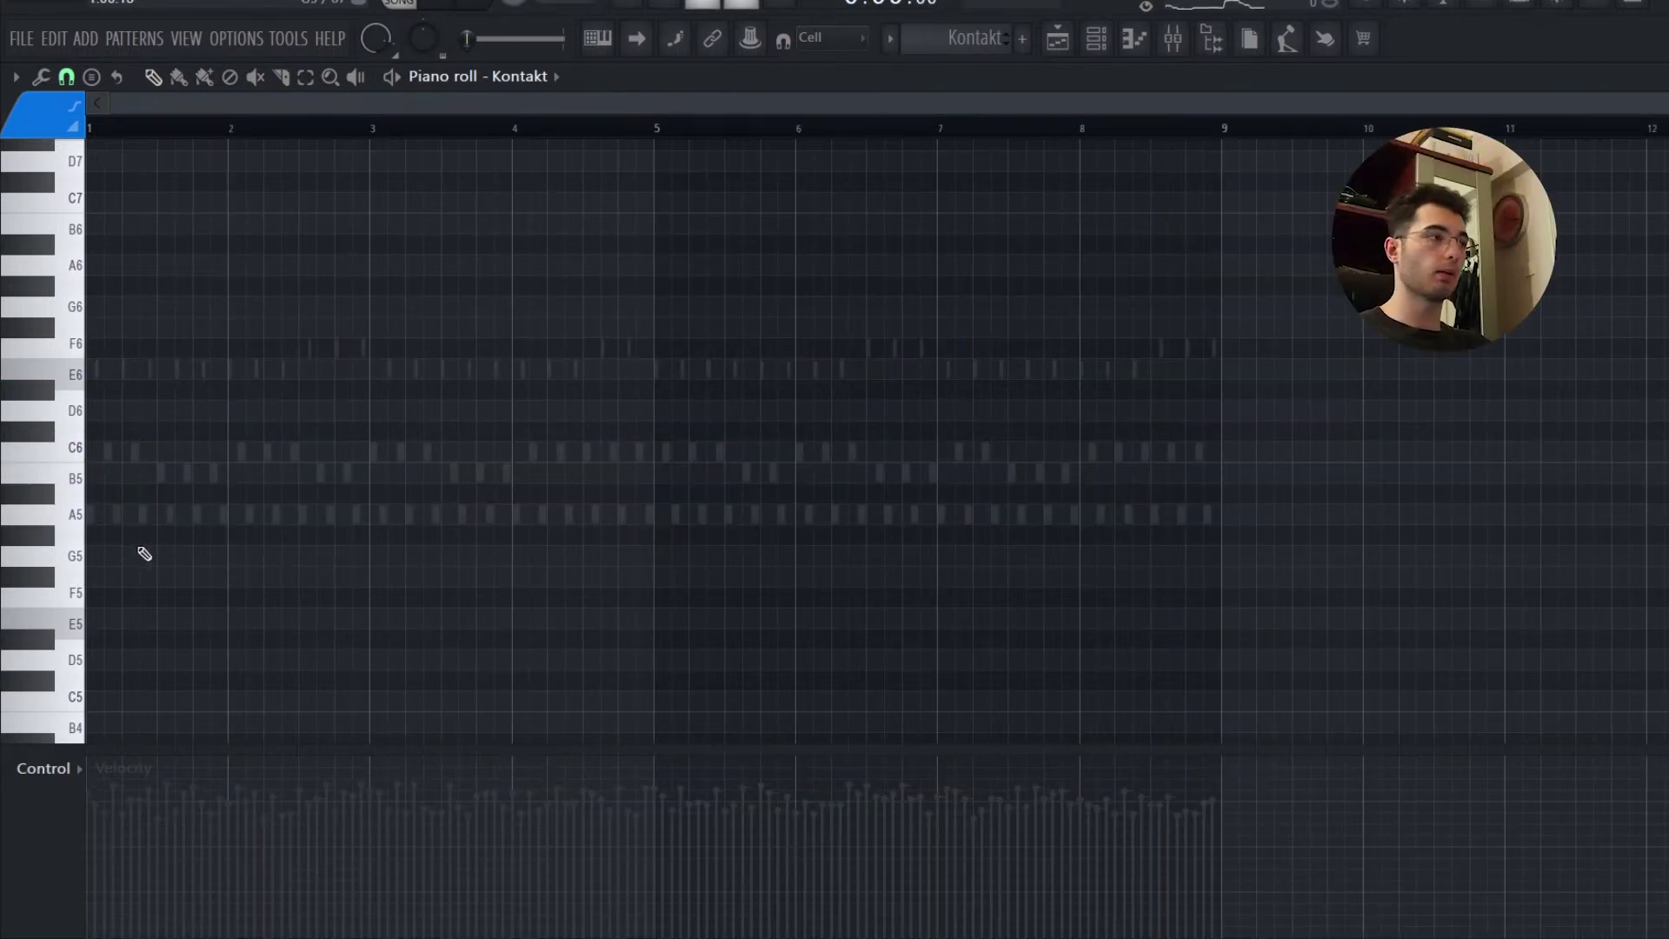
Draw a chord of A5, C6 and E6 at the start of bar 1, each note lasting half a bar
scroll(131, 534, up, 5)
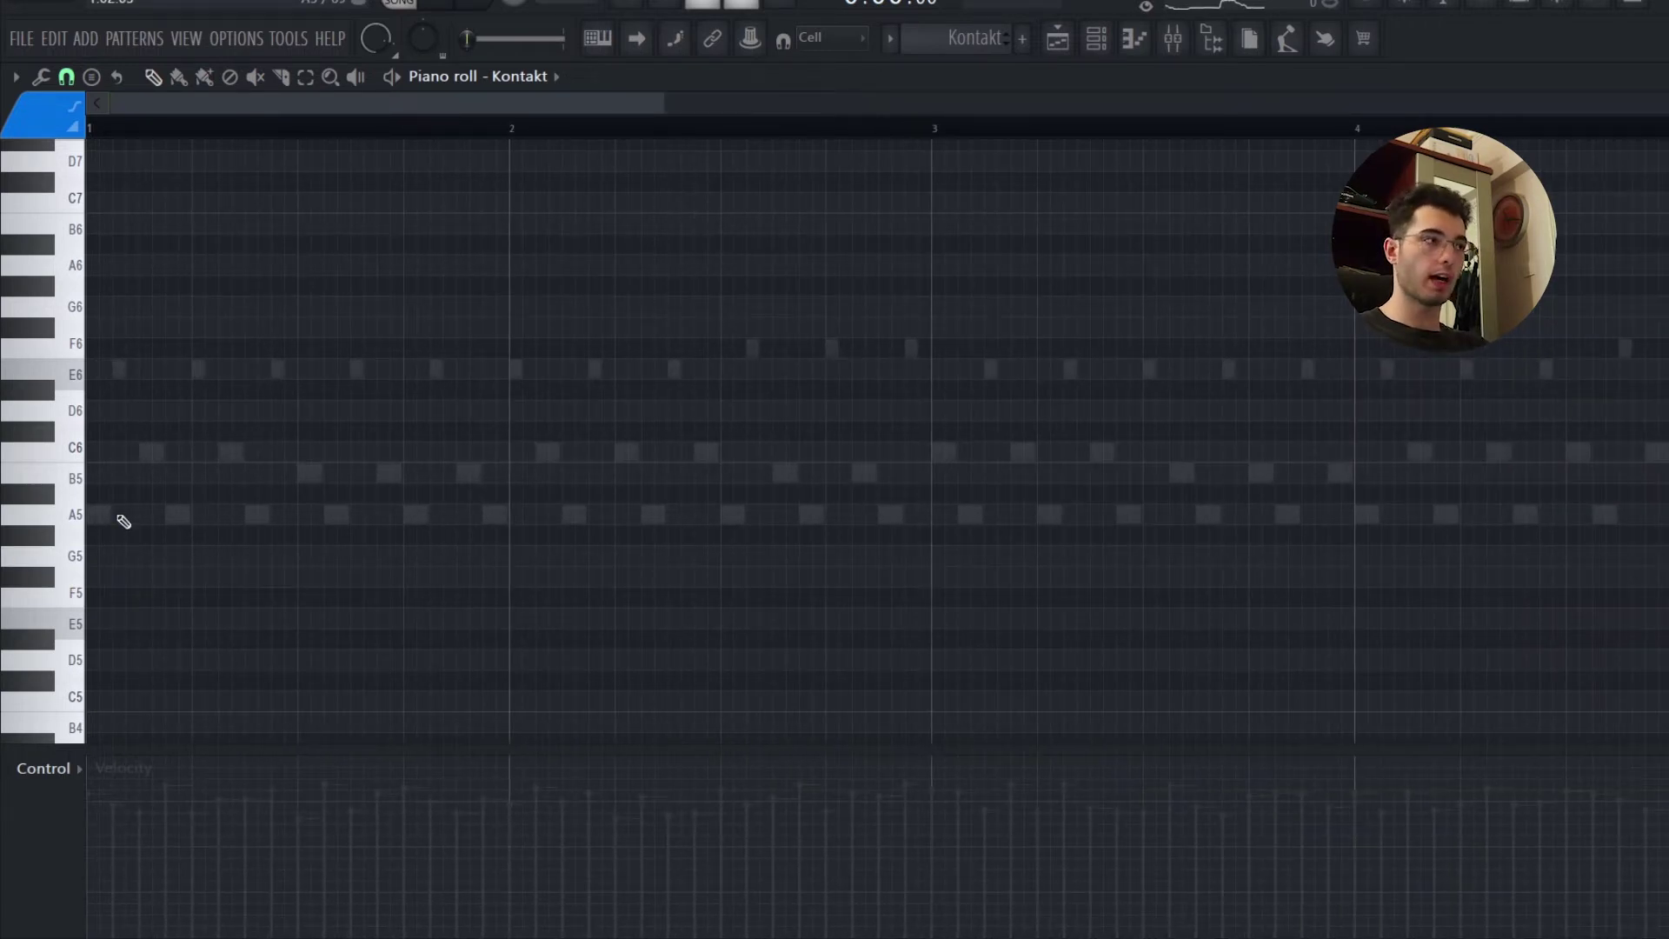
click(123, 519)
click(117, 451)
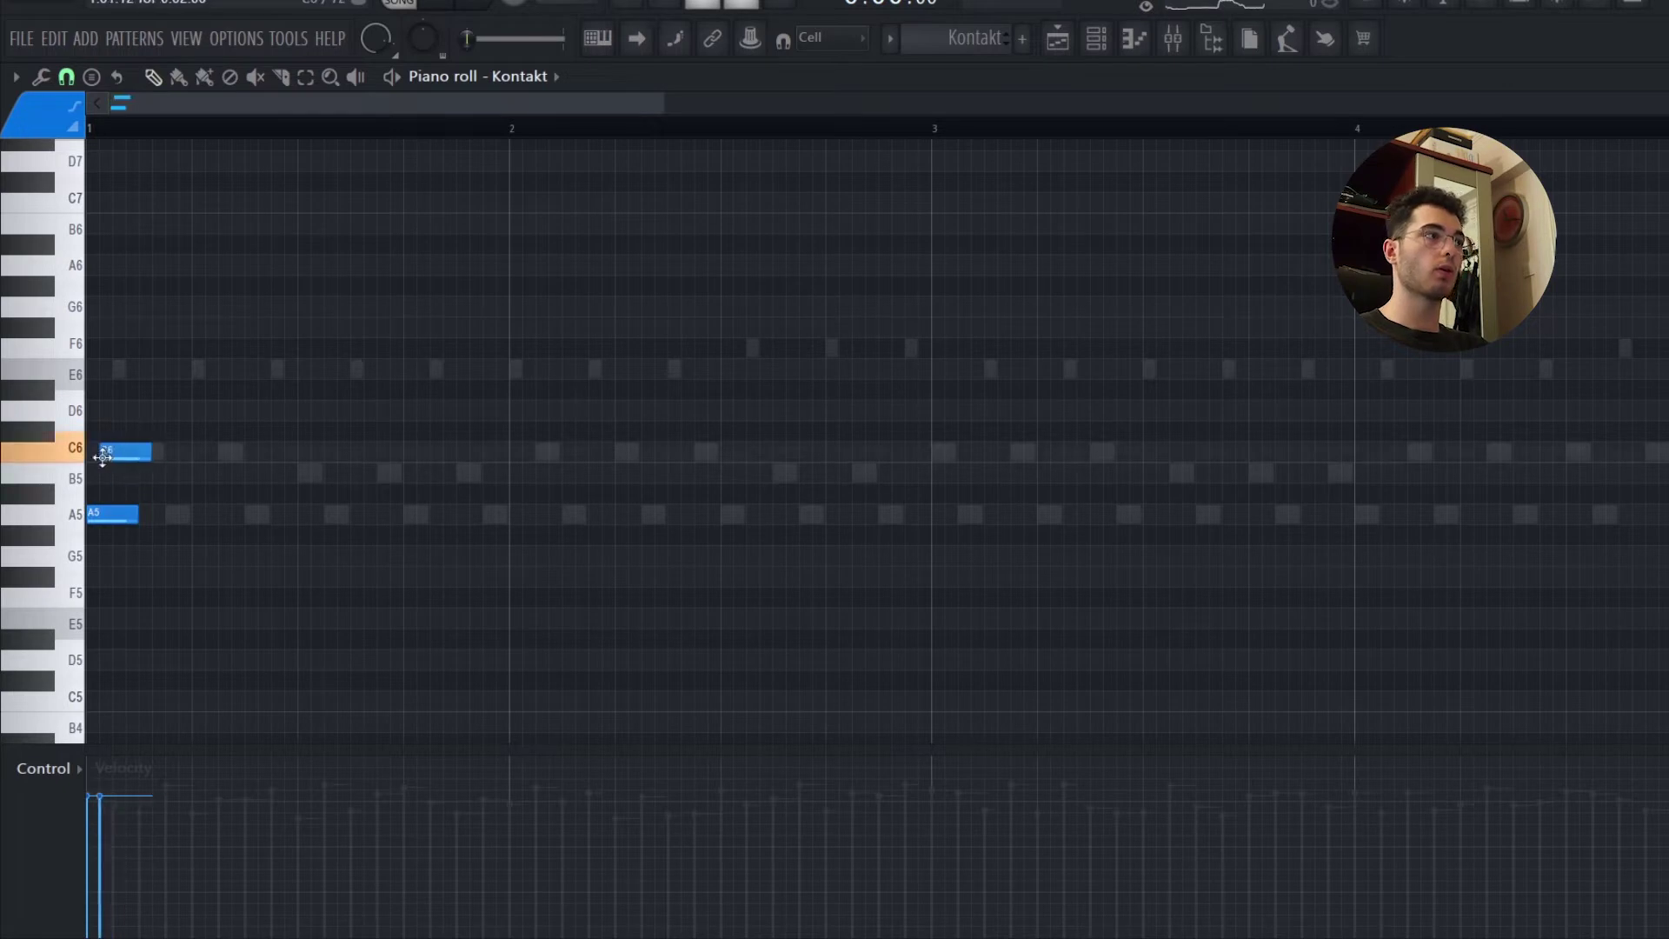
click(126, 367)
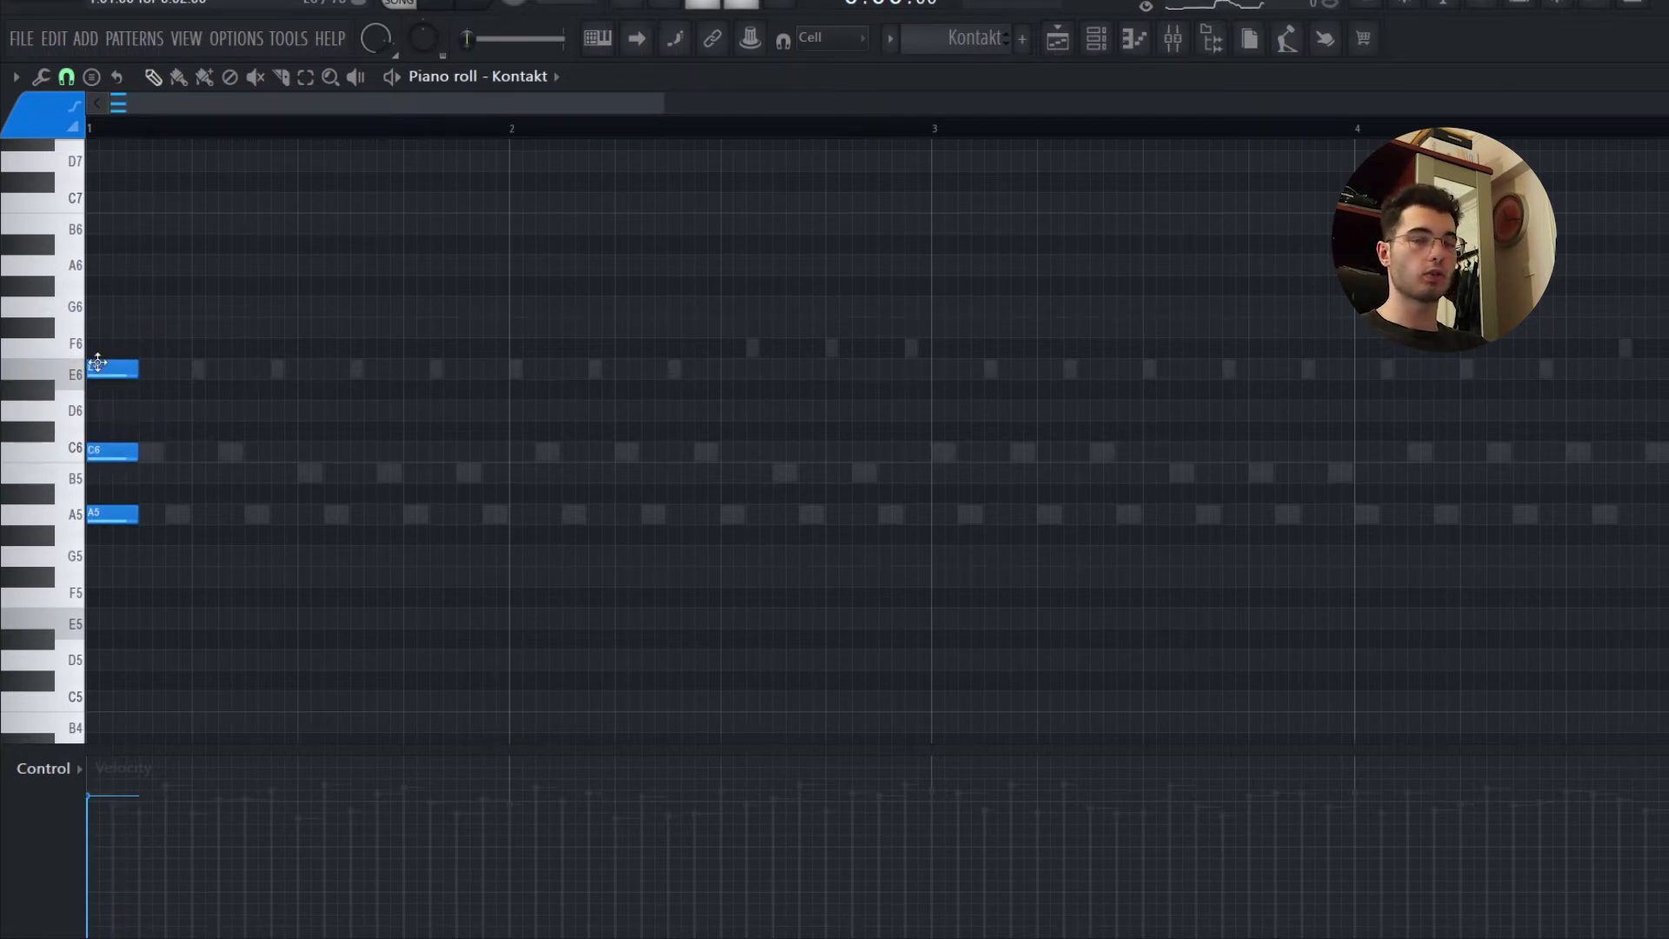
drag(184, 235, 105, 548)
drag(136, 451, 296, 449)
Duplicate the chord into the second half of bar 1, lower its middle note to B5, and play it back
key(ctrl+b)
ctrl+click(437, 584)
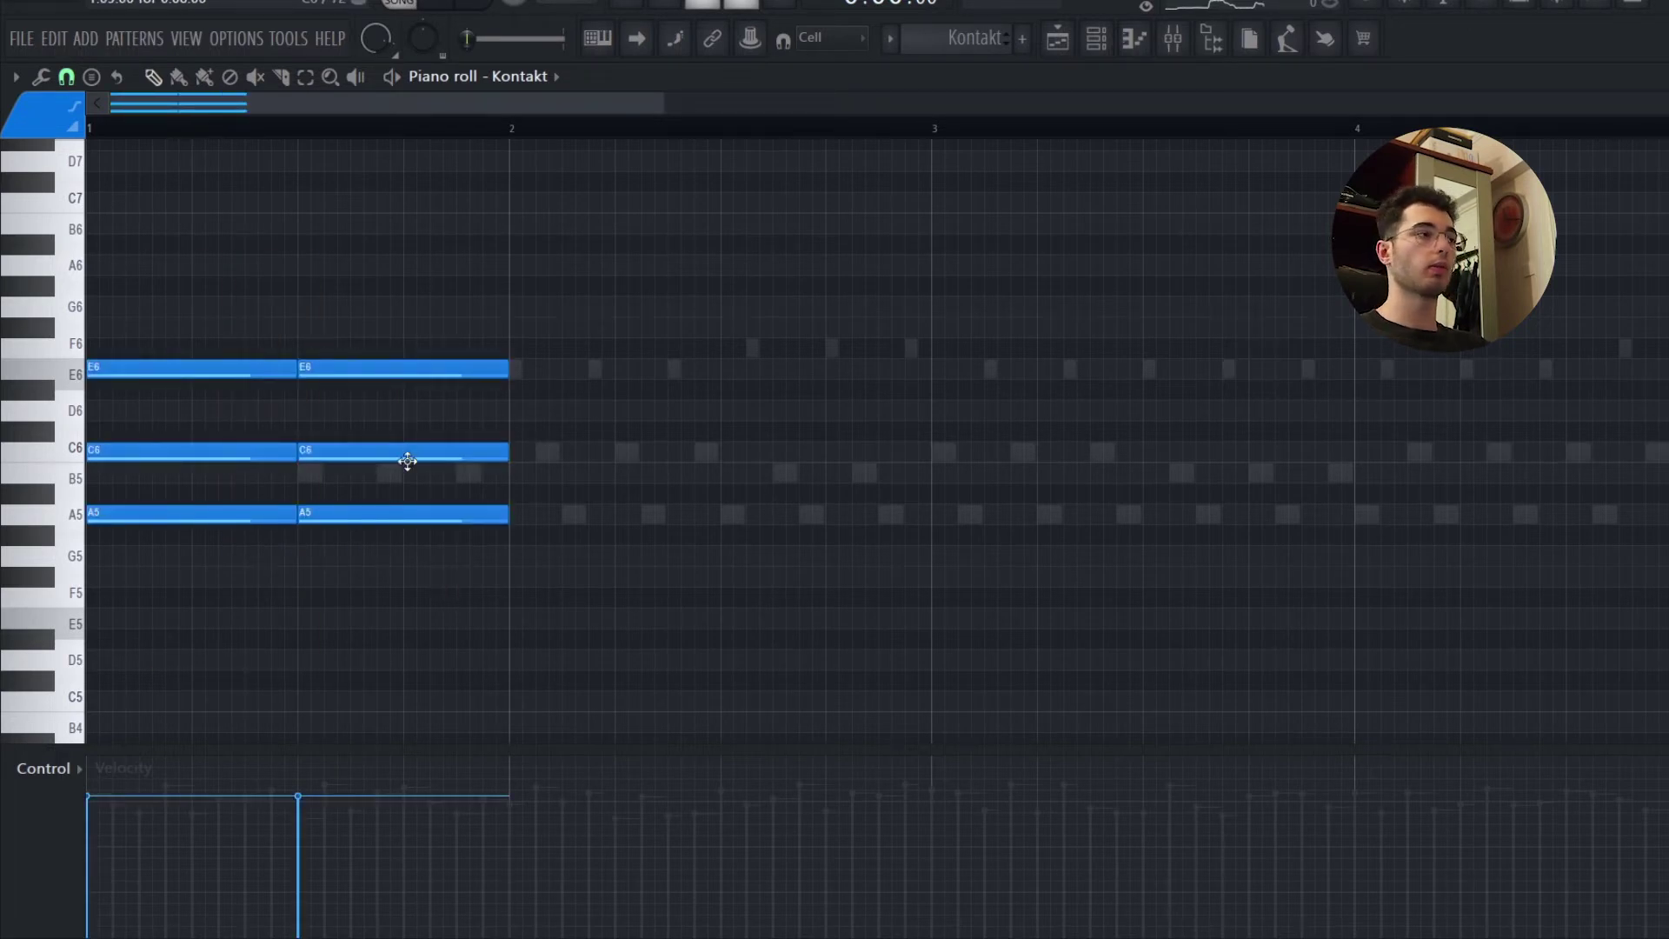
drag(408, 461, 404, 493)
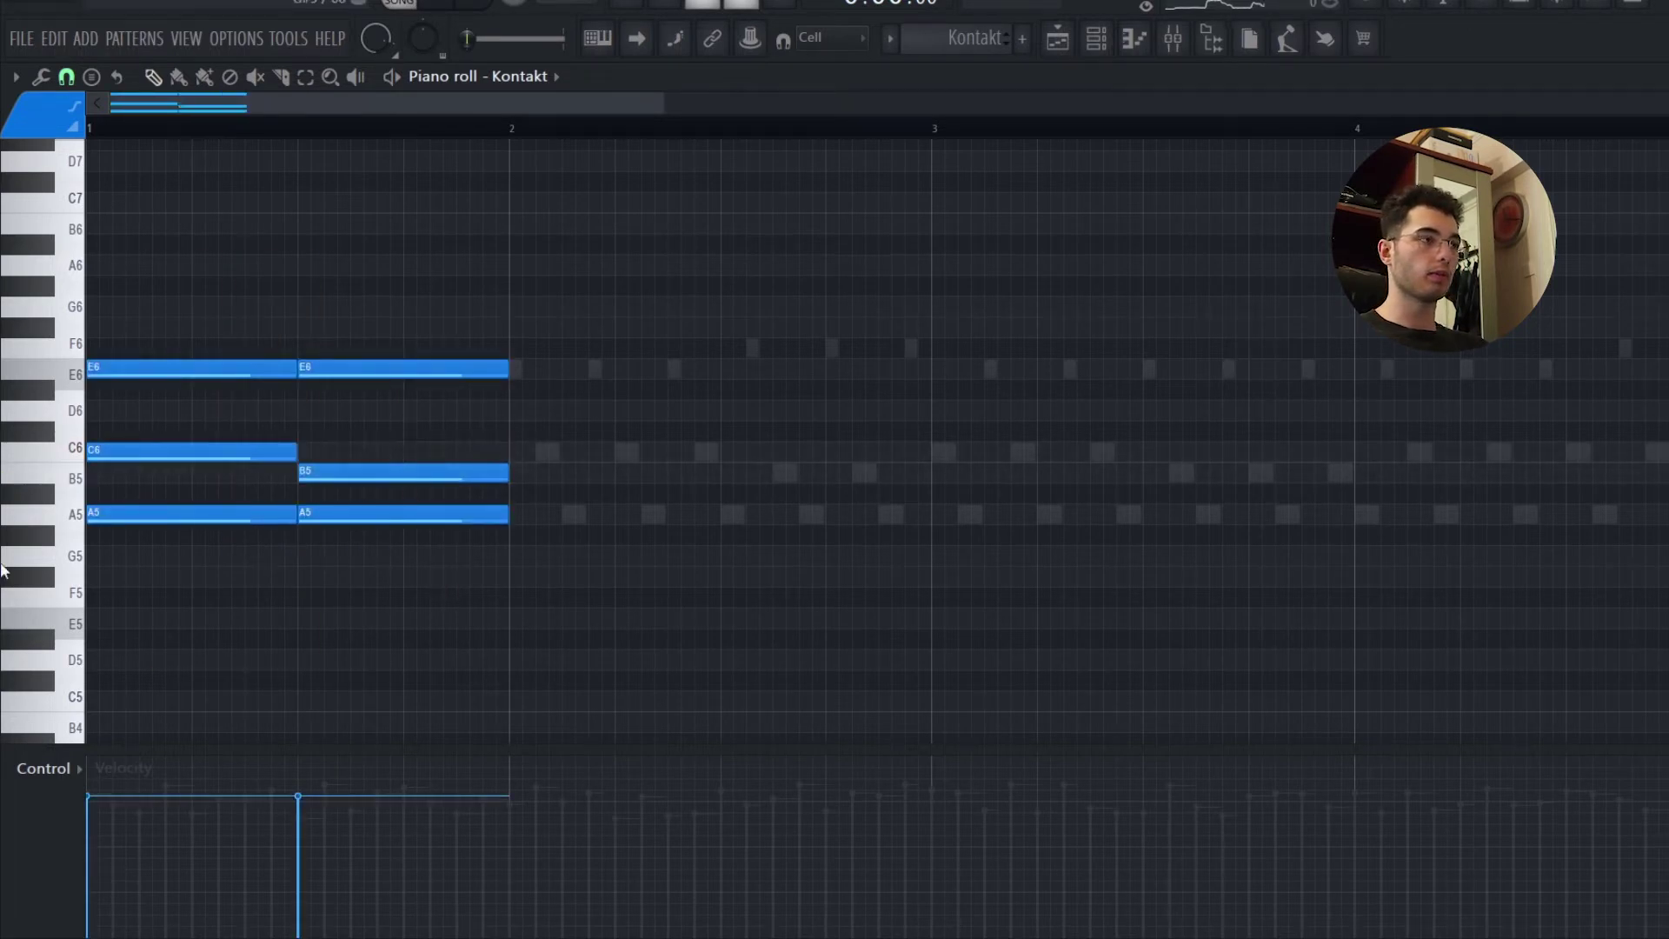
key(space)
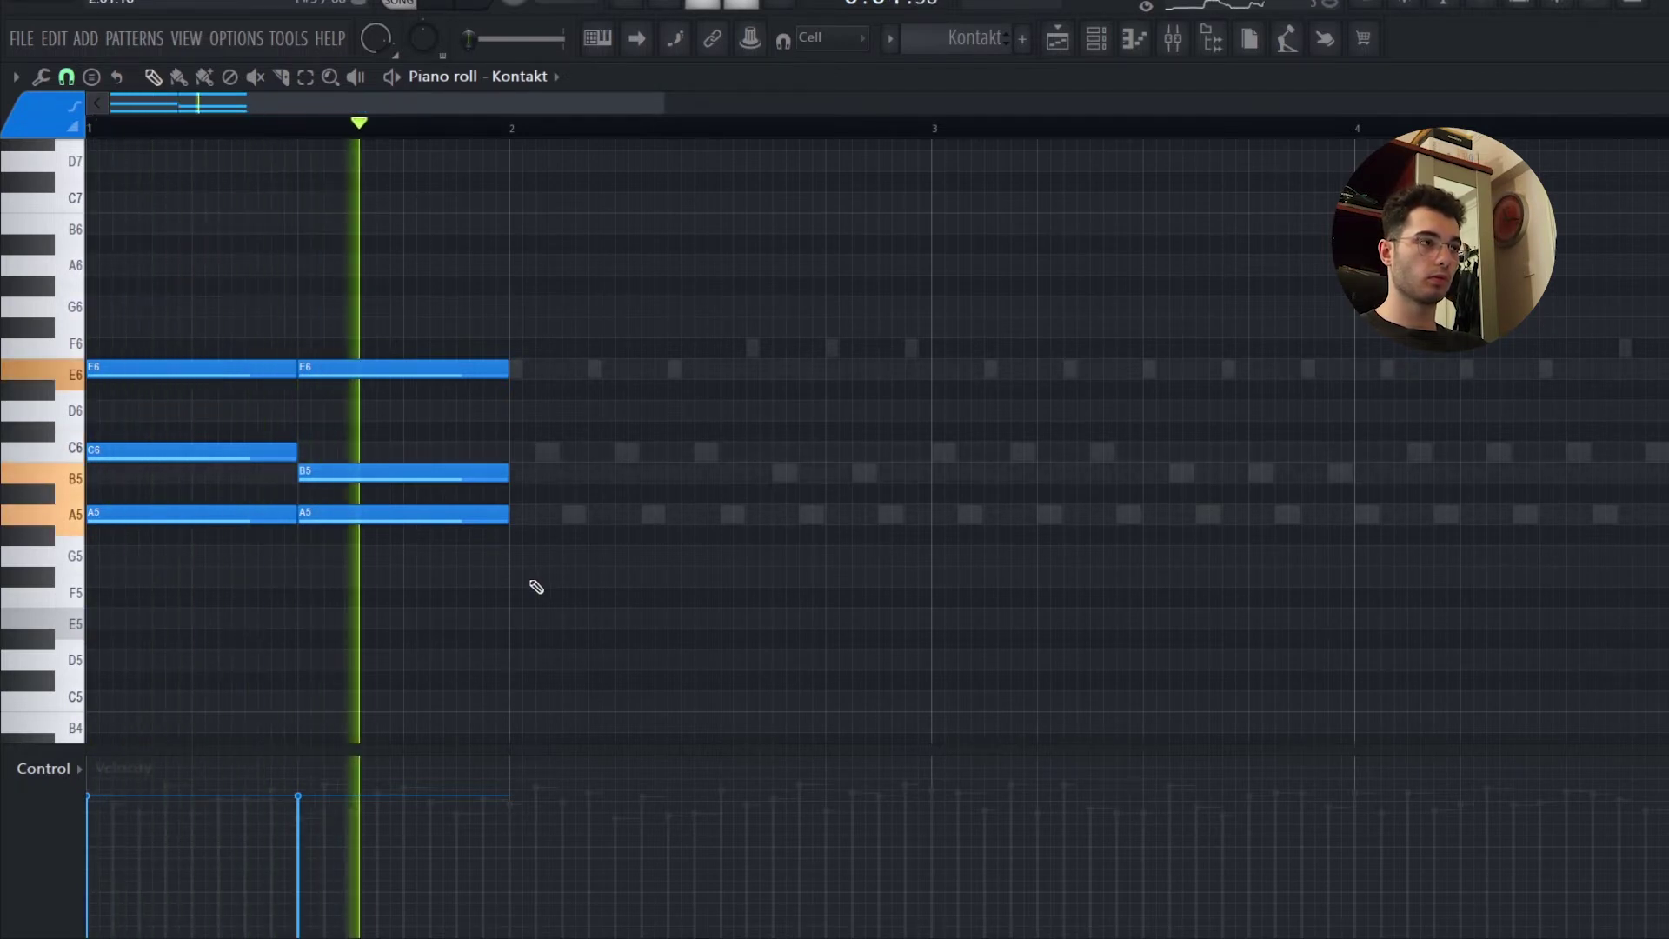
key(space)
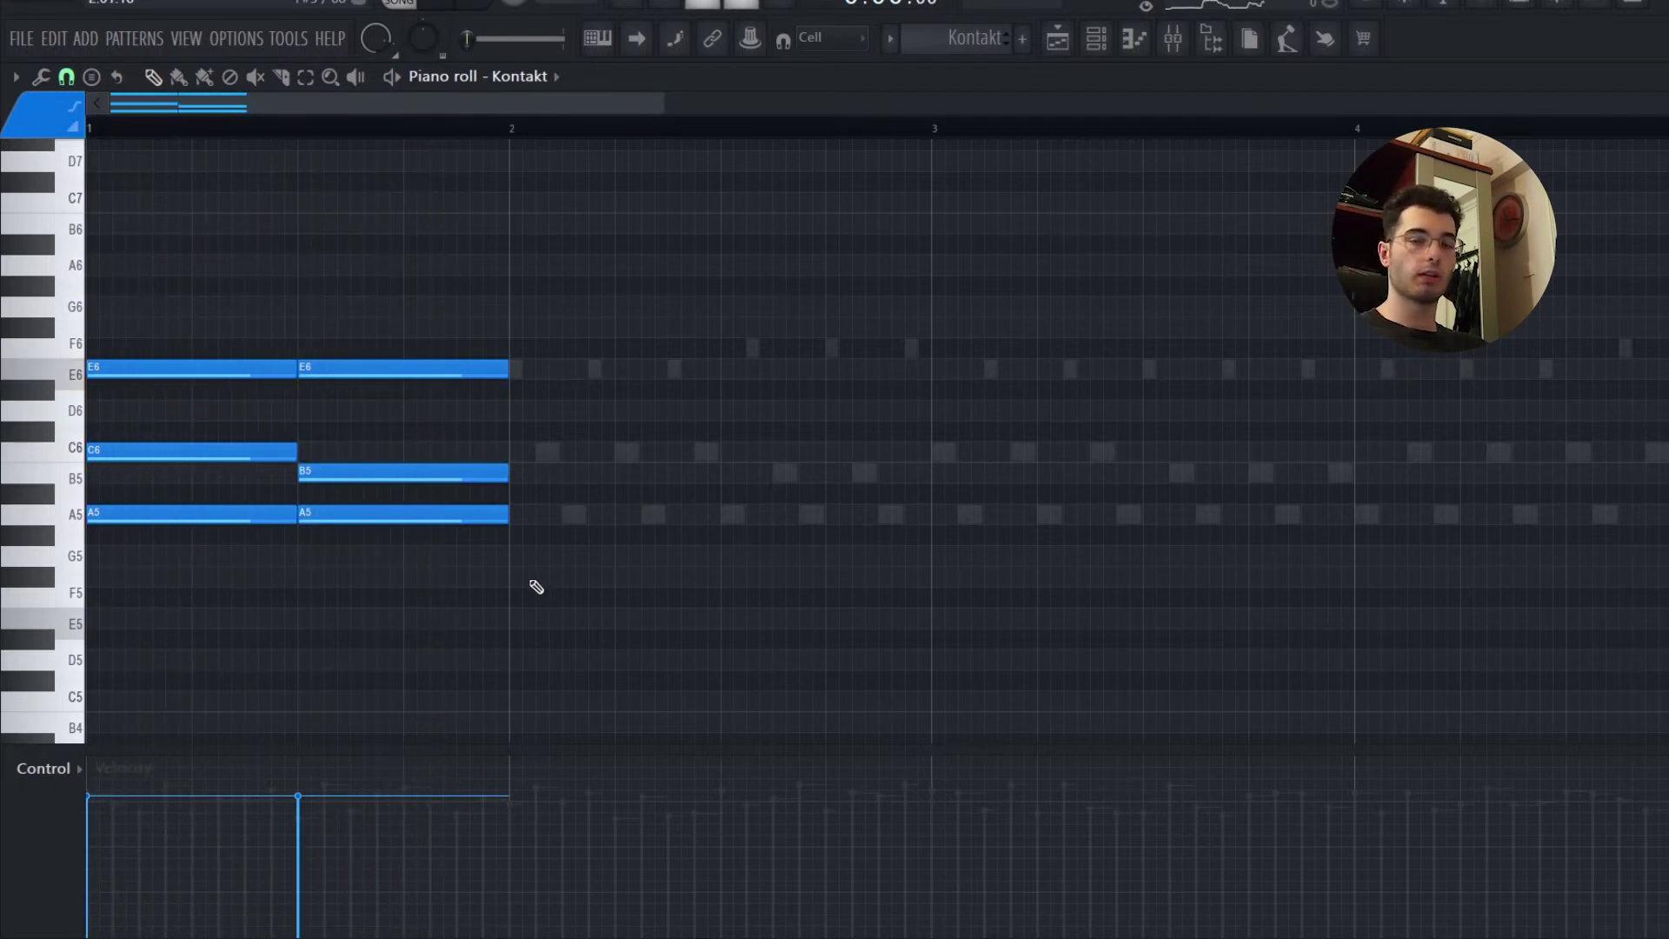
With snapping set to none, duplicate the bar 1 chords into bar 2 and raise the last chord's top note to F6
key(BackSpace)
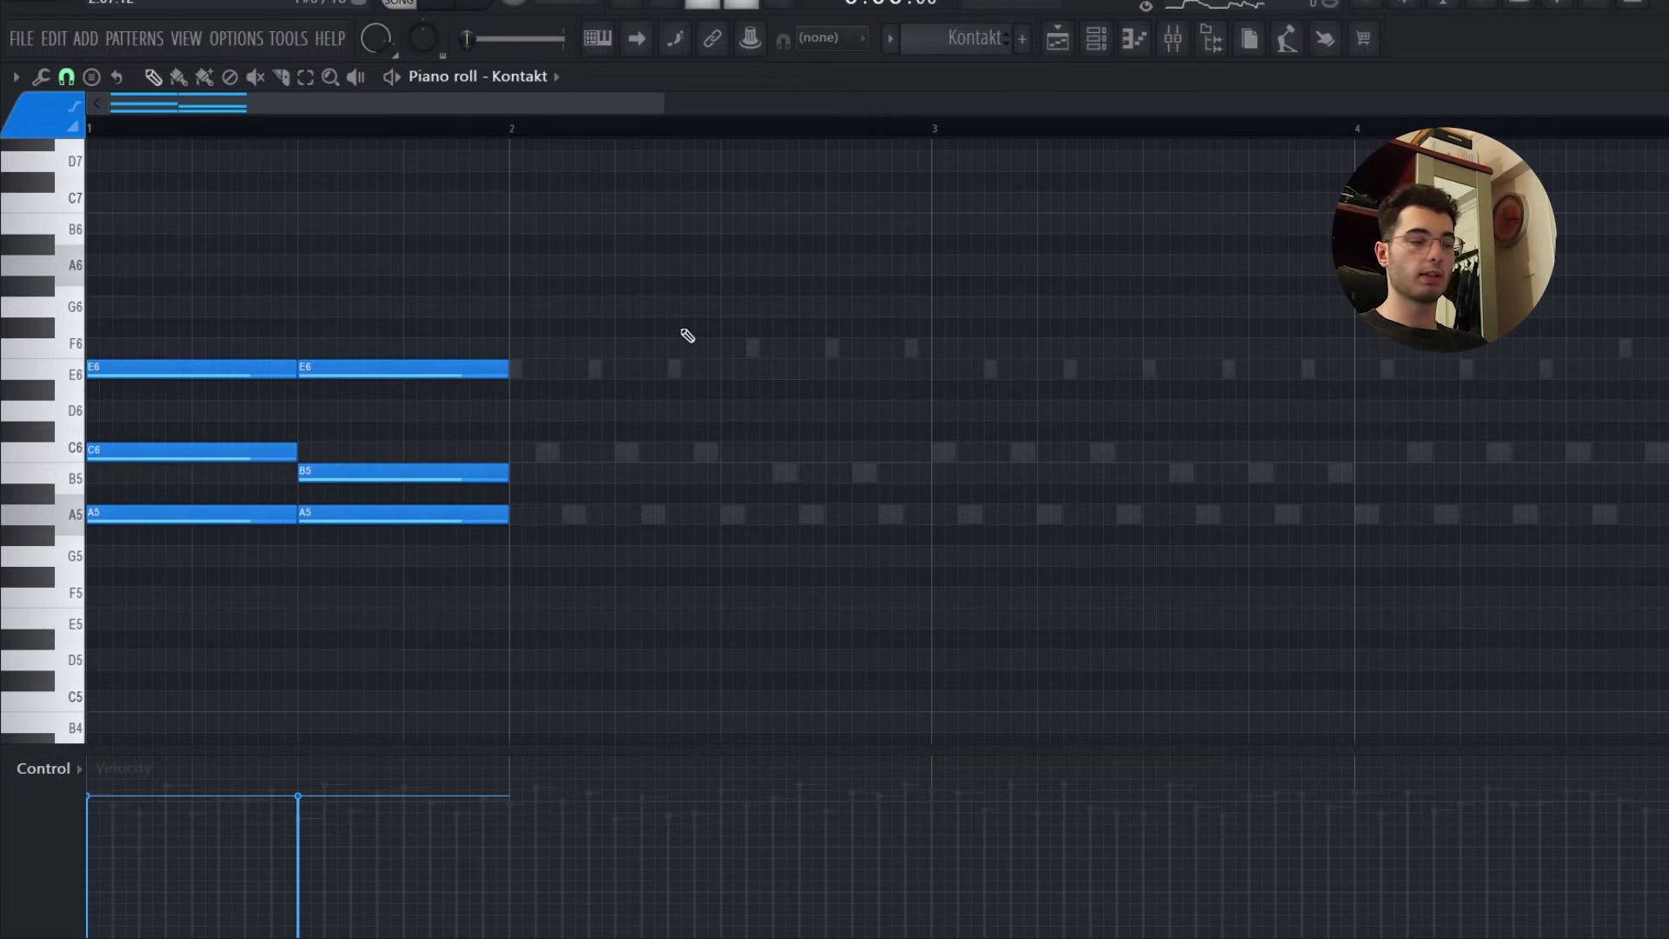
drag(697, 309, 84, 628)
key(ctrl+b)
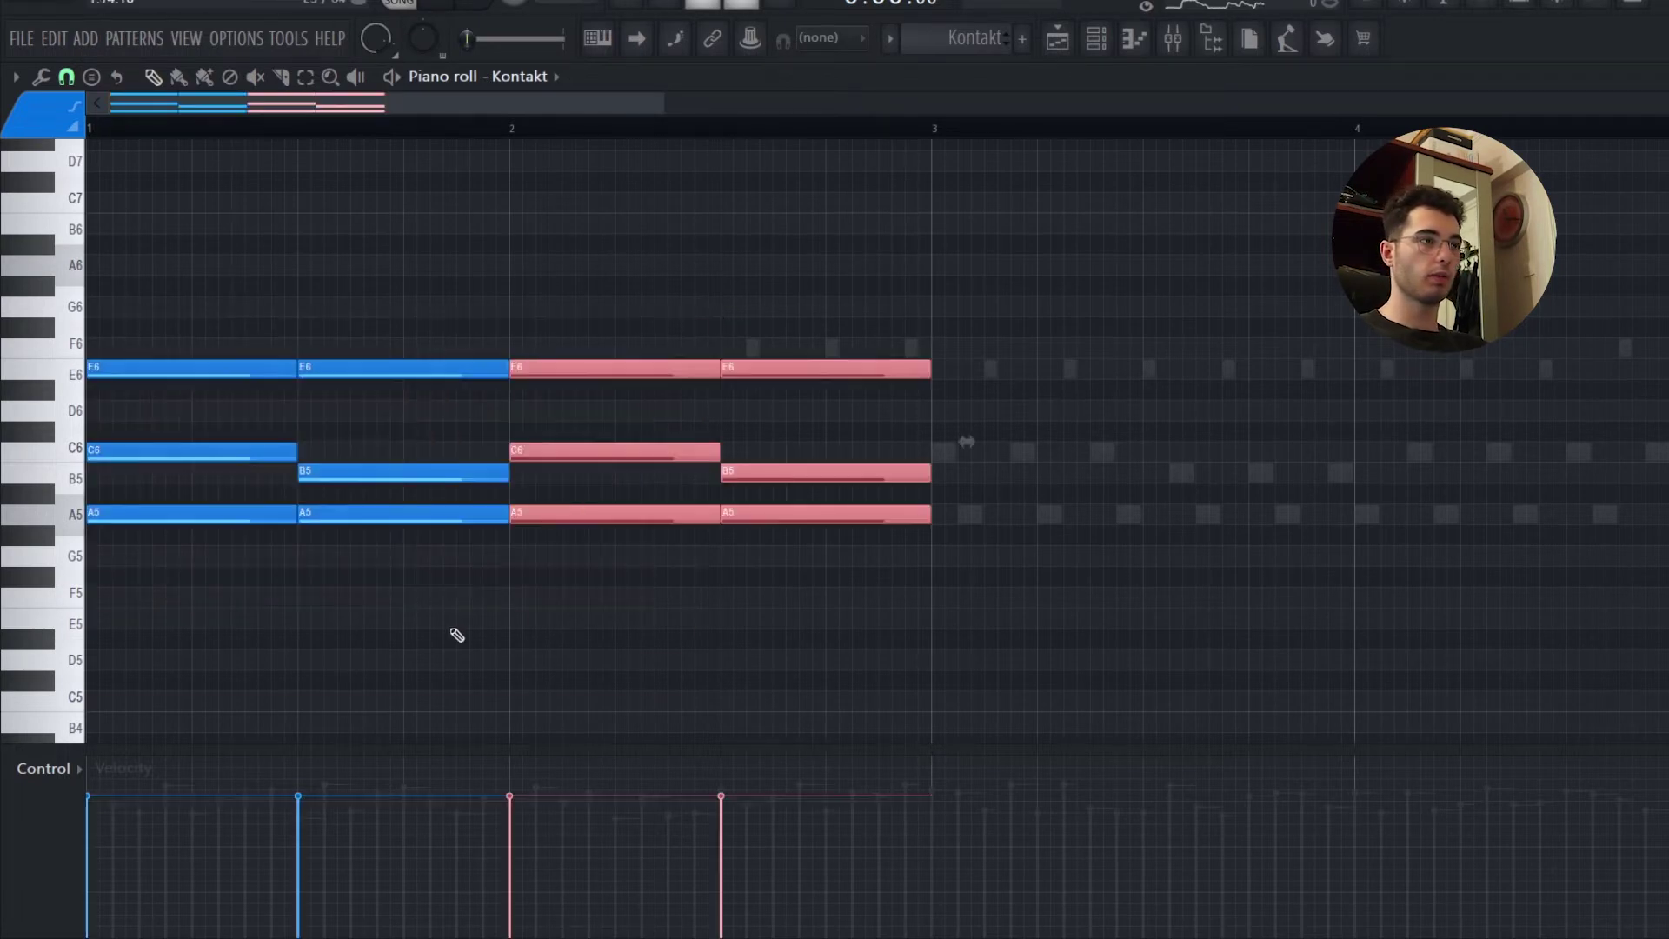
key(ctrl+d)
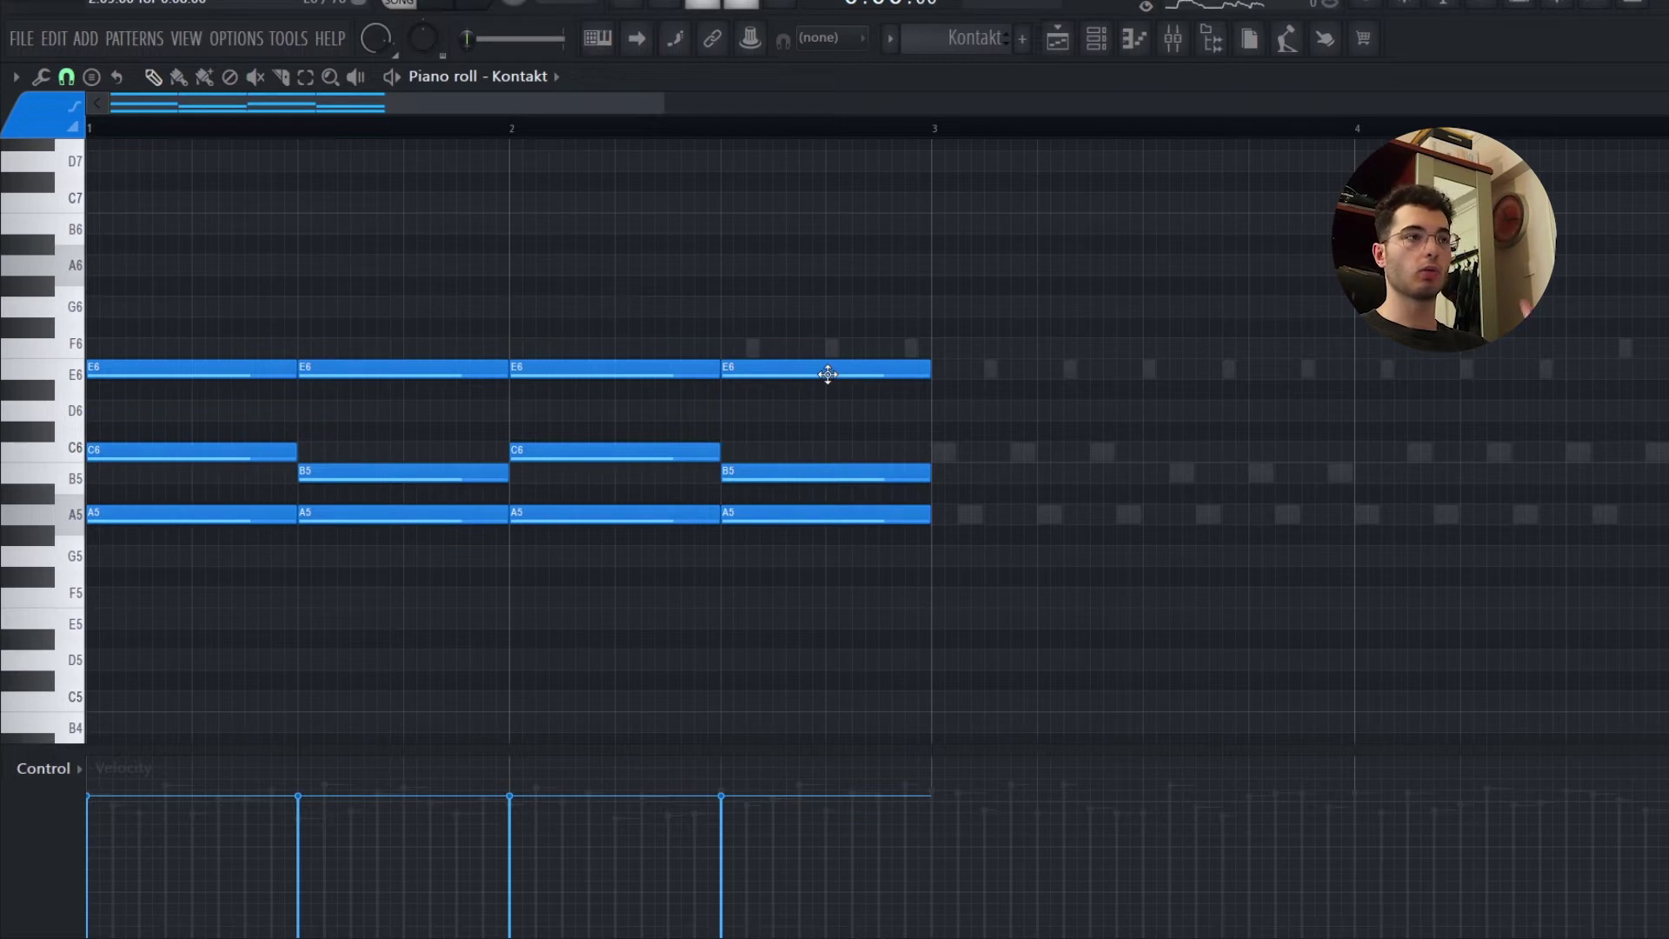
drag(827, 374, 827, 346)
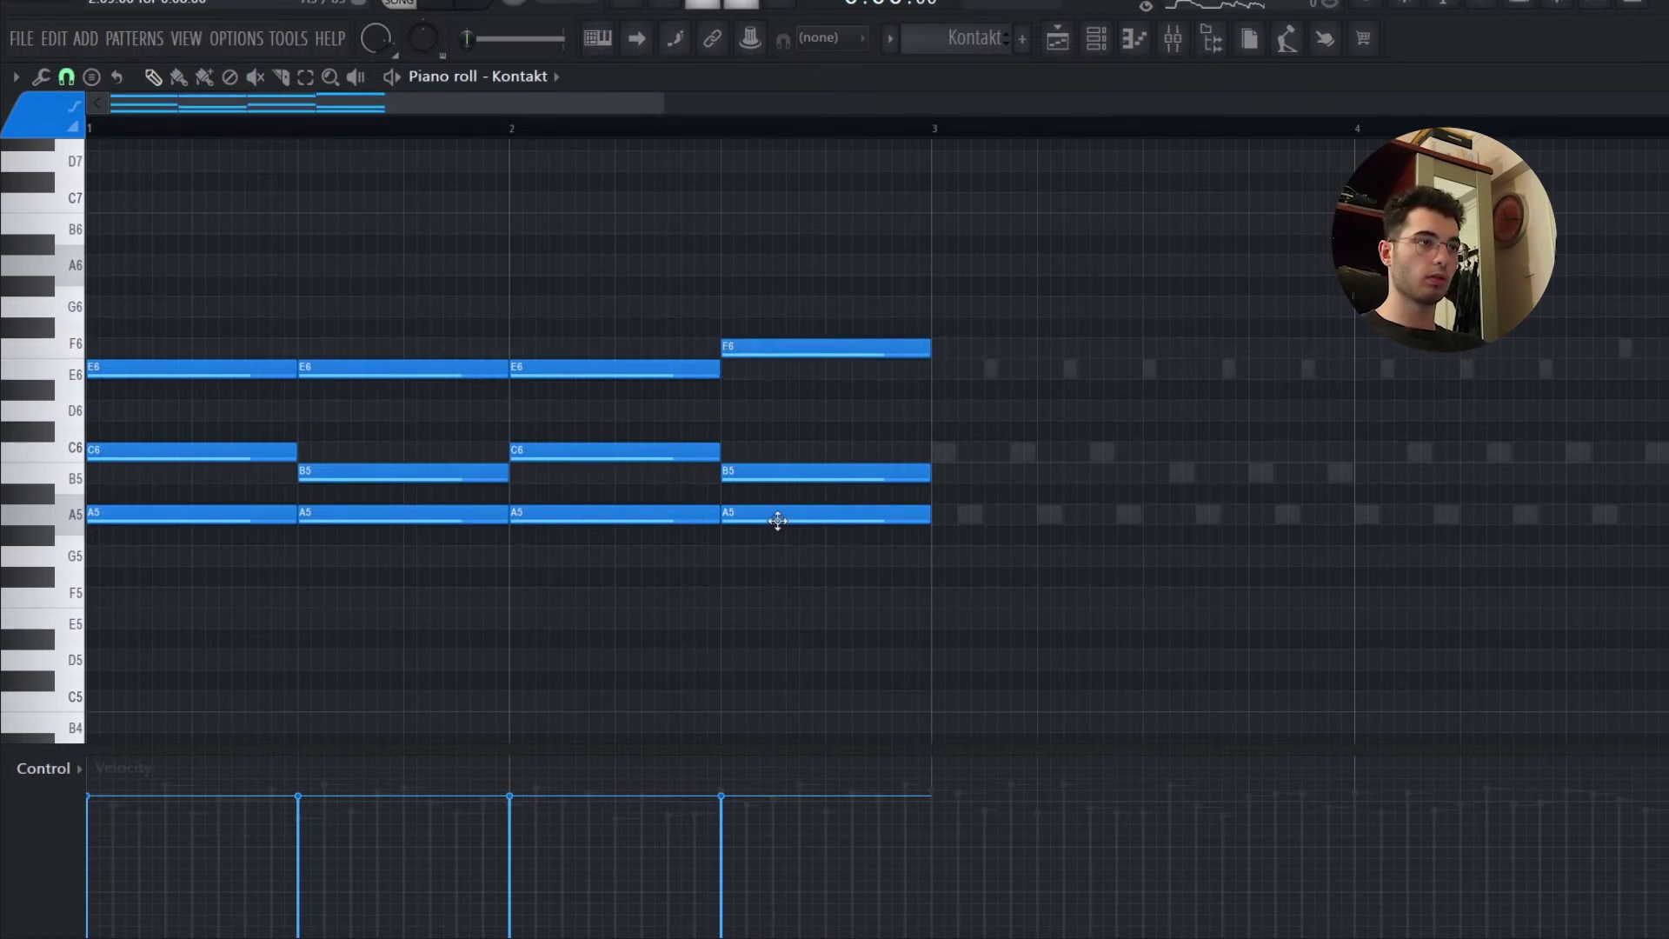
Start playback and duplicate the two-bar chord progression into bars 3 and 4
key(space)
scroll(757, 584, down, 2)
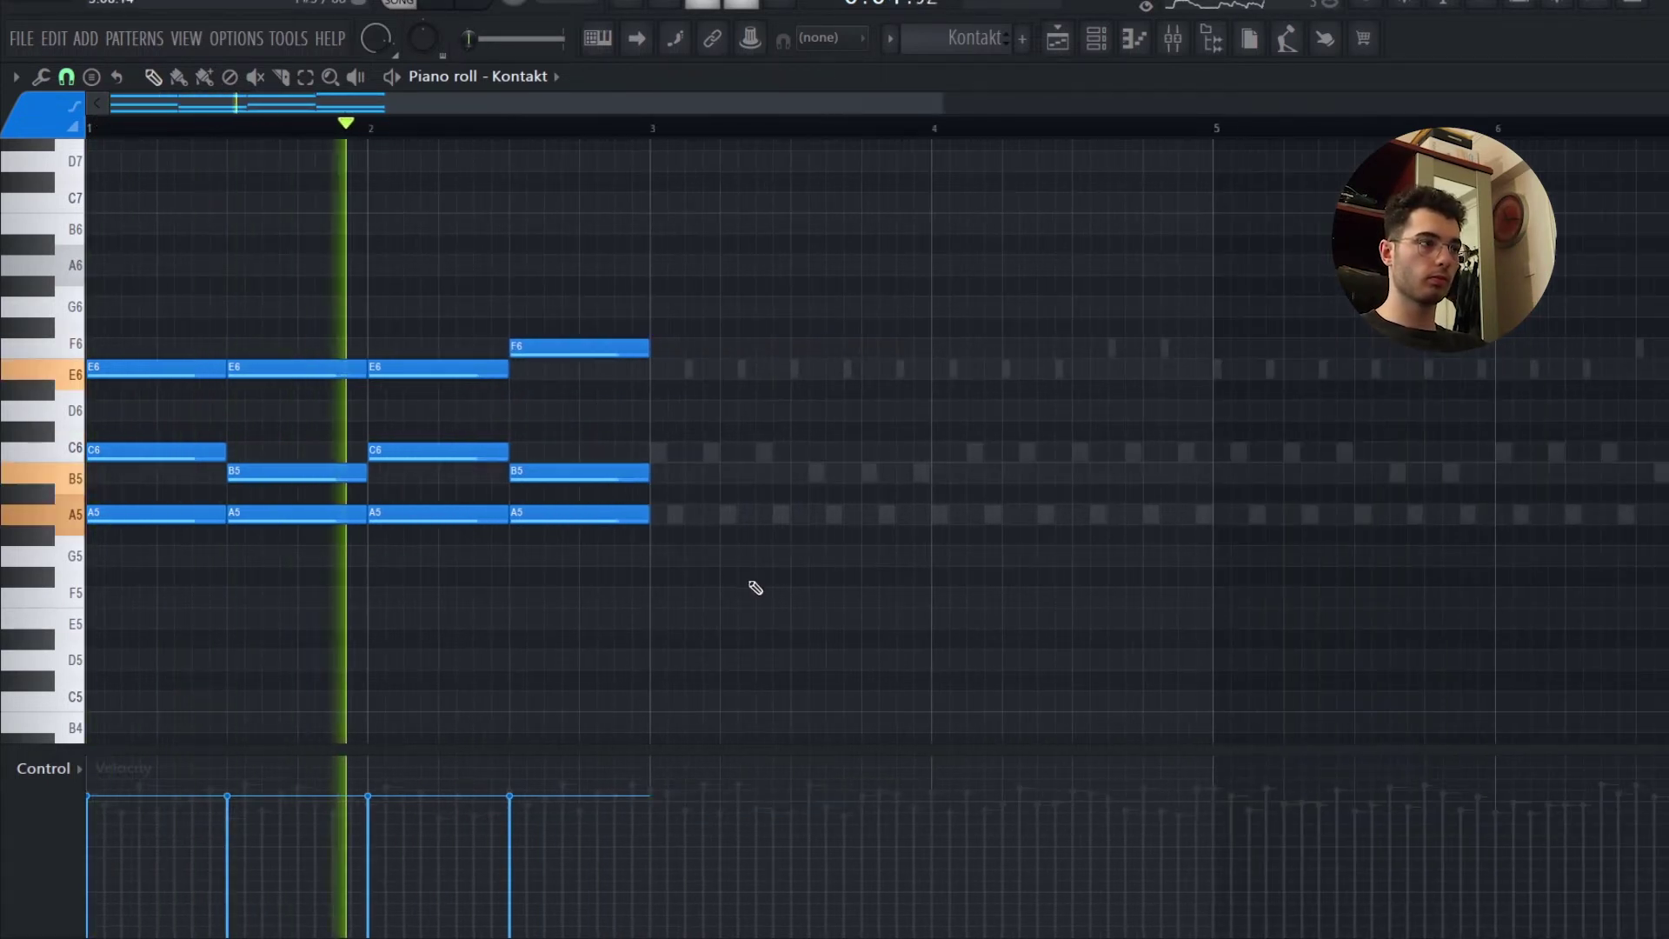
key(ctrl+a)
key(ctrl+b)
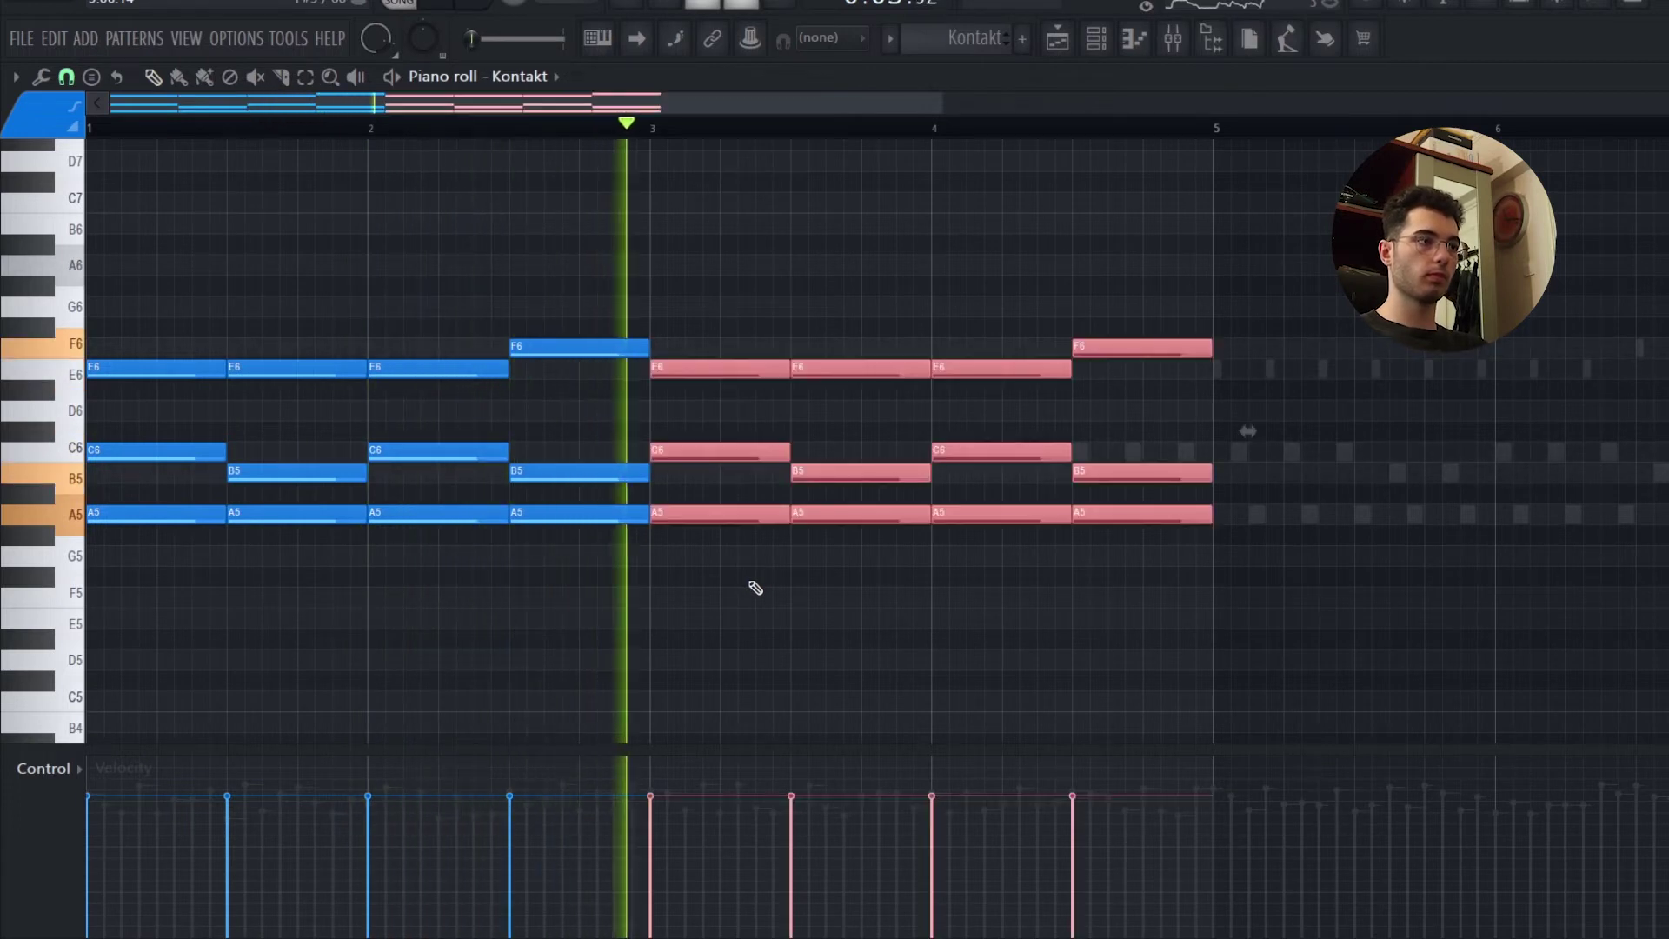
key(ctrl+d)
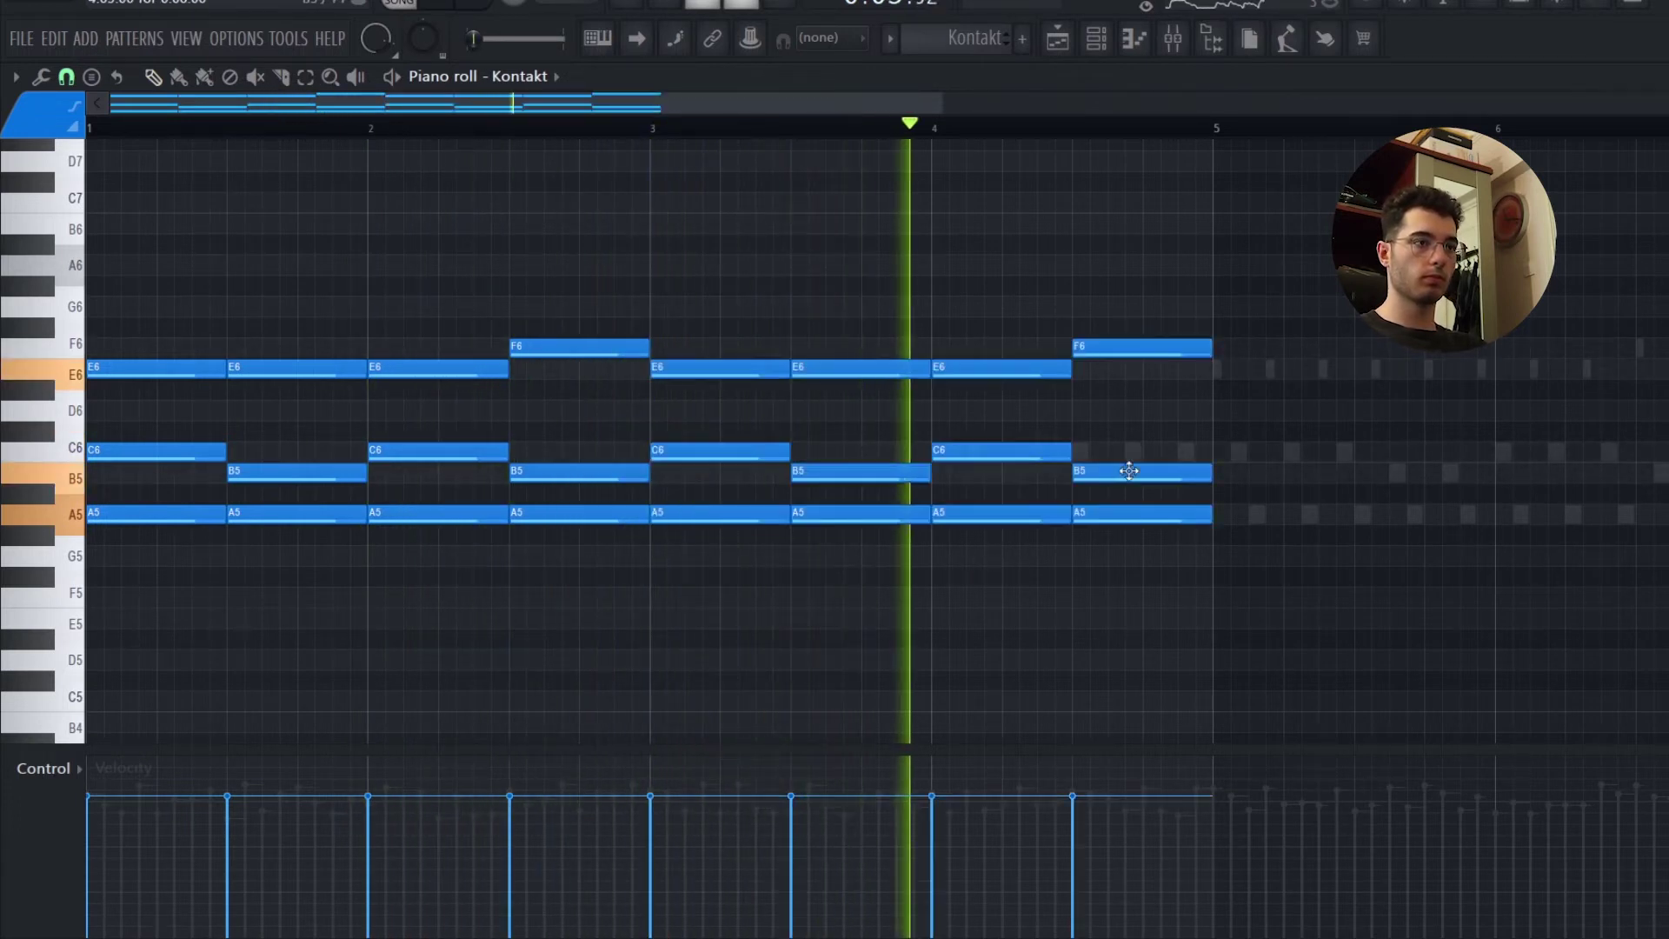
Raise the middle note of bar 4's last chord to C6 and duplicate the four-bar progression into bars 5 to 8
drag(1126, 469, 1132, 449)
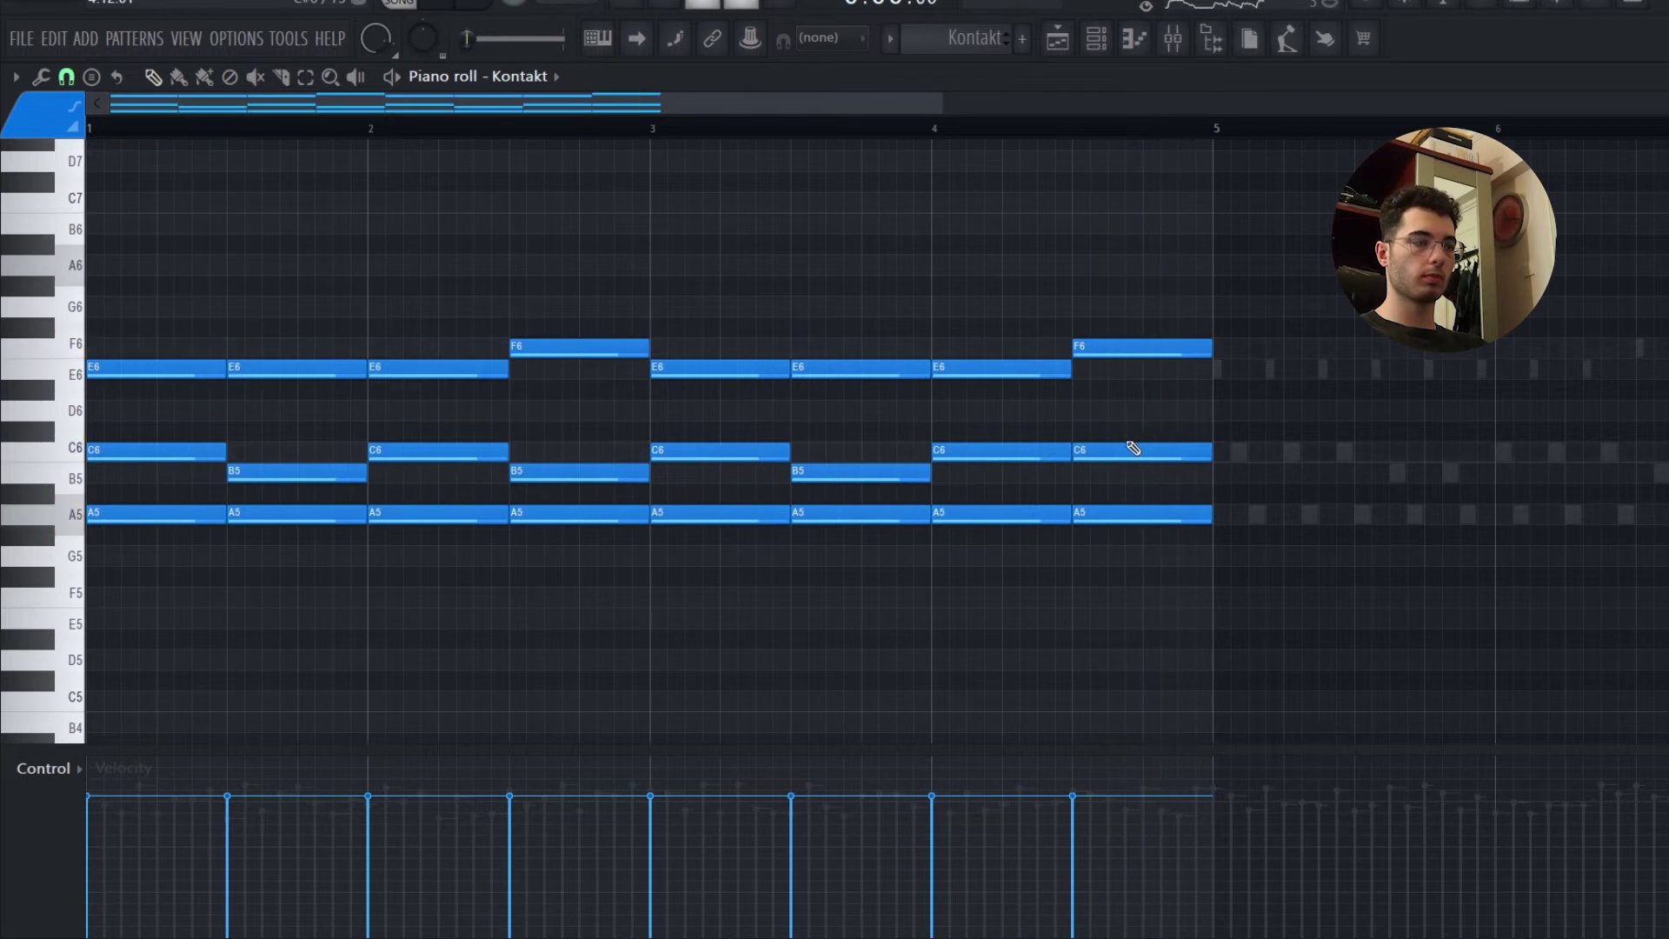
scroll(1033, 417, up, 2)
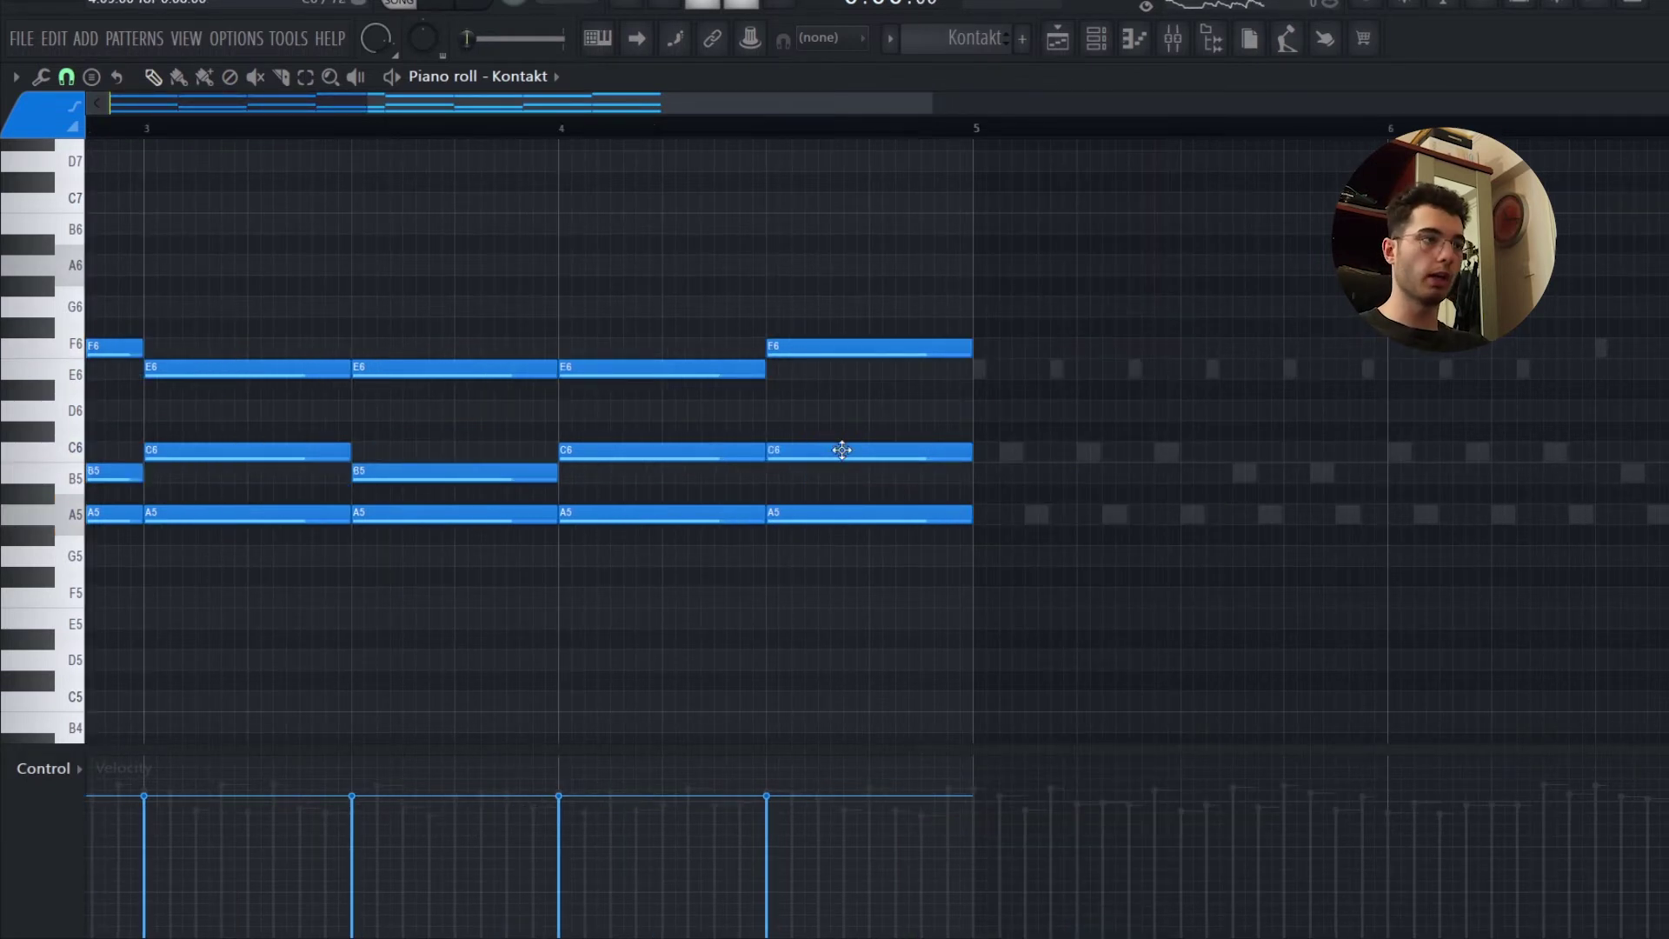
scroll(584, 564, down, 3)
key(ctrl+b)
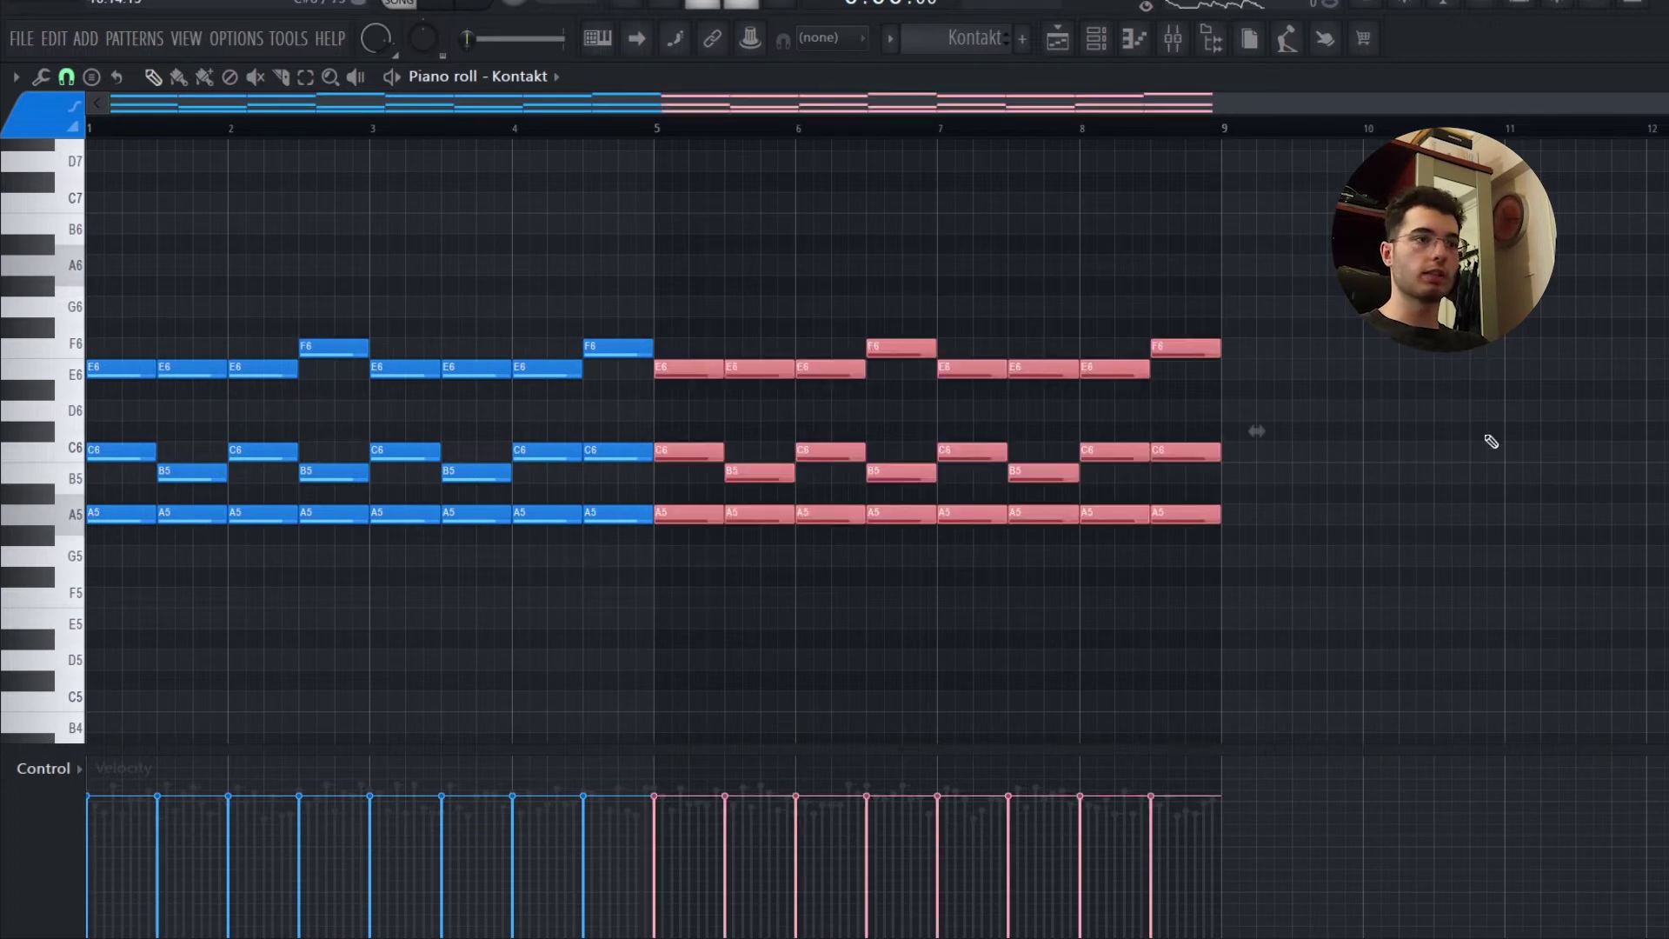
click(1217, 596)
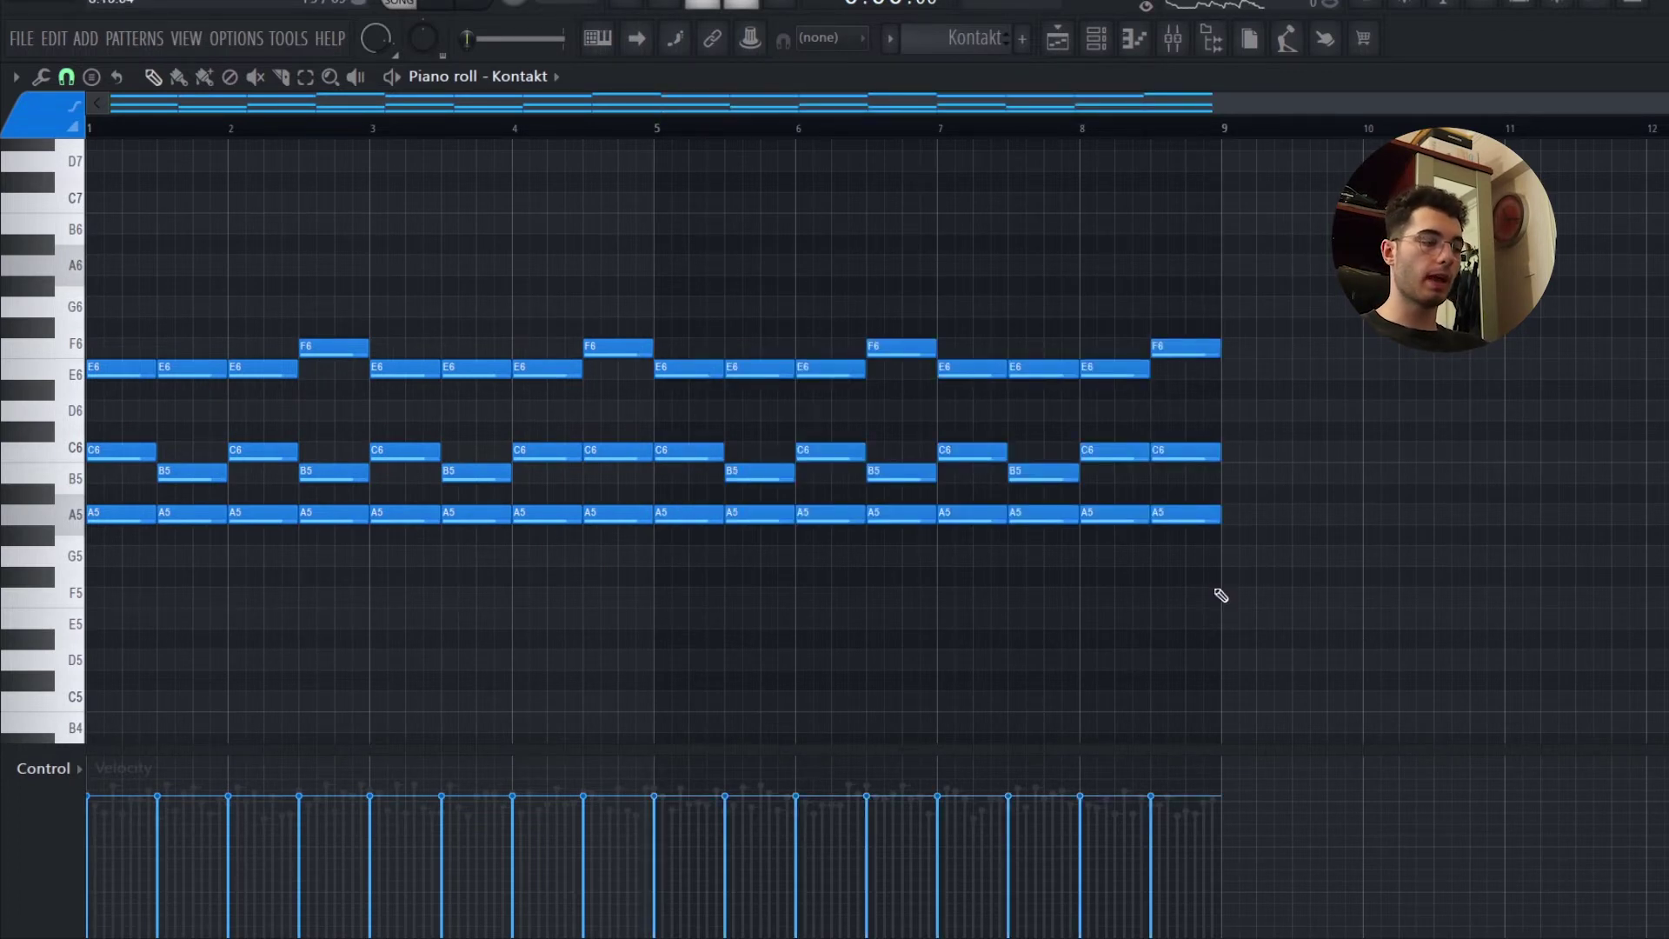
Arpeggiate all the chords across the eight bars using the "1 3 2 (cropped)" pattern
key(ctrl+a)
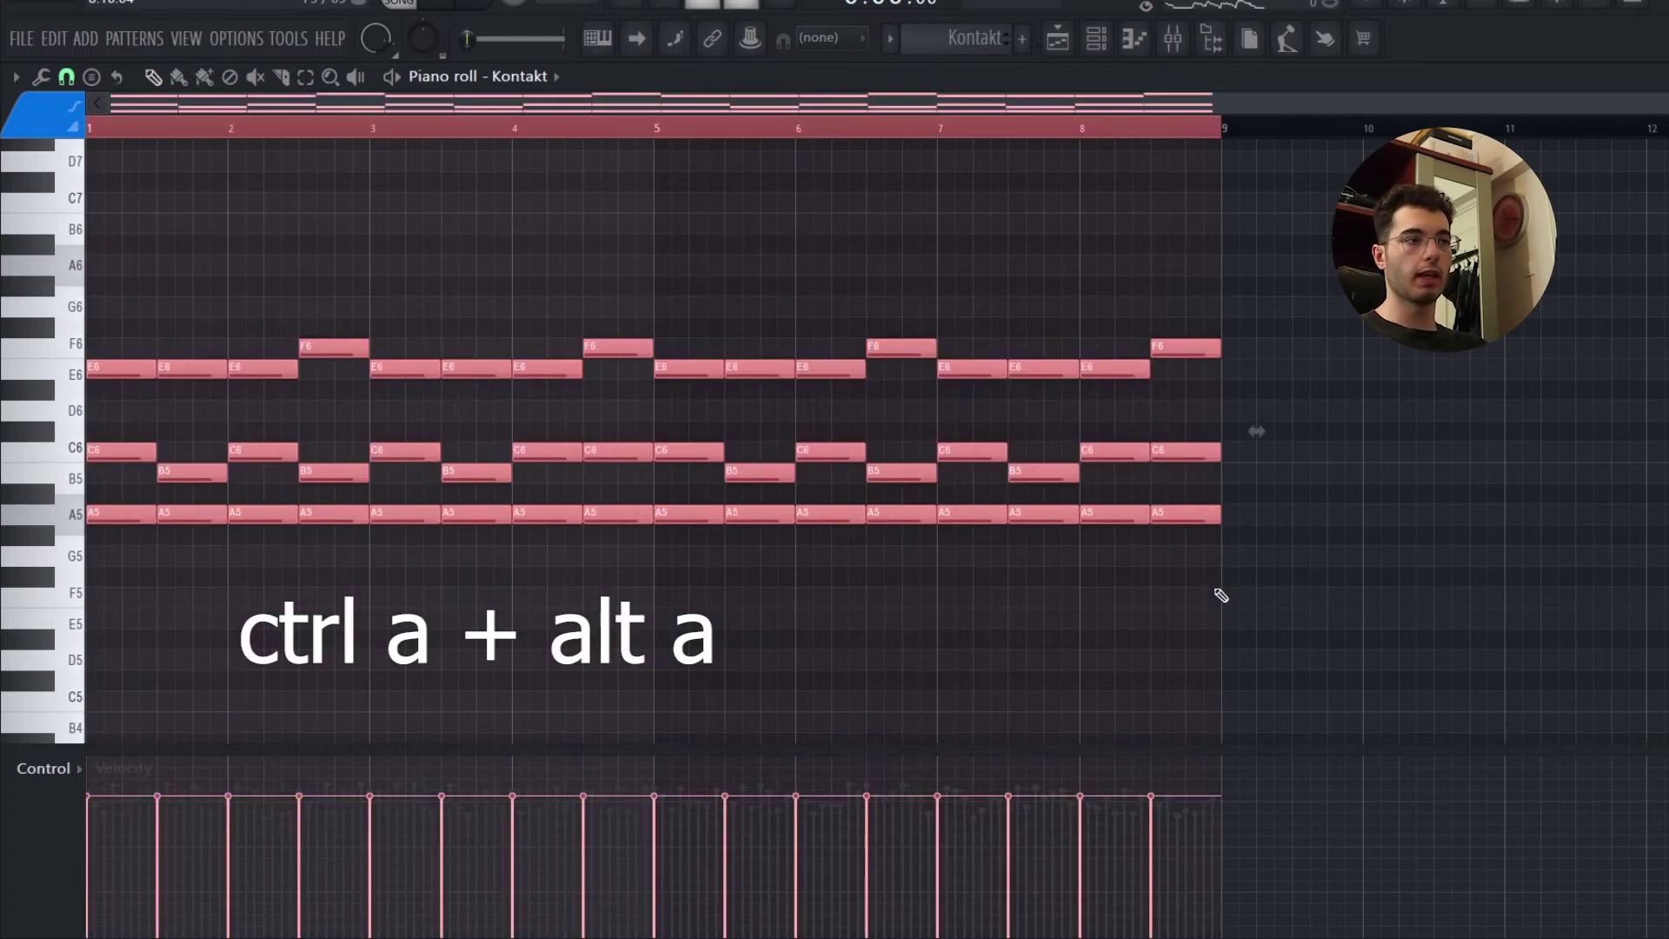
key(alt+a)
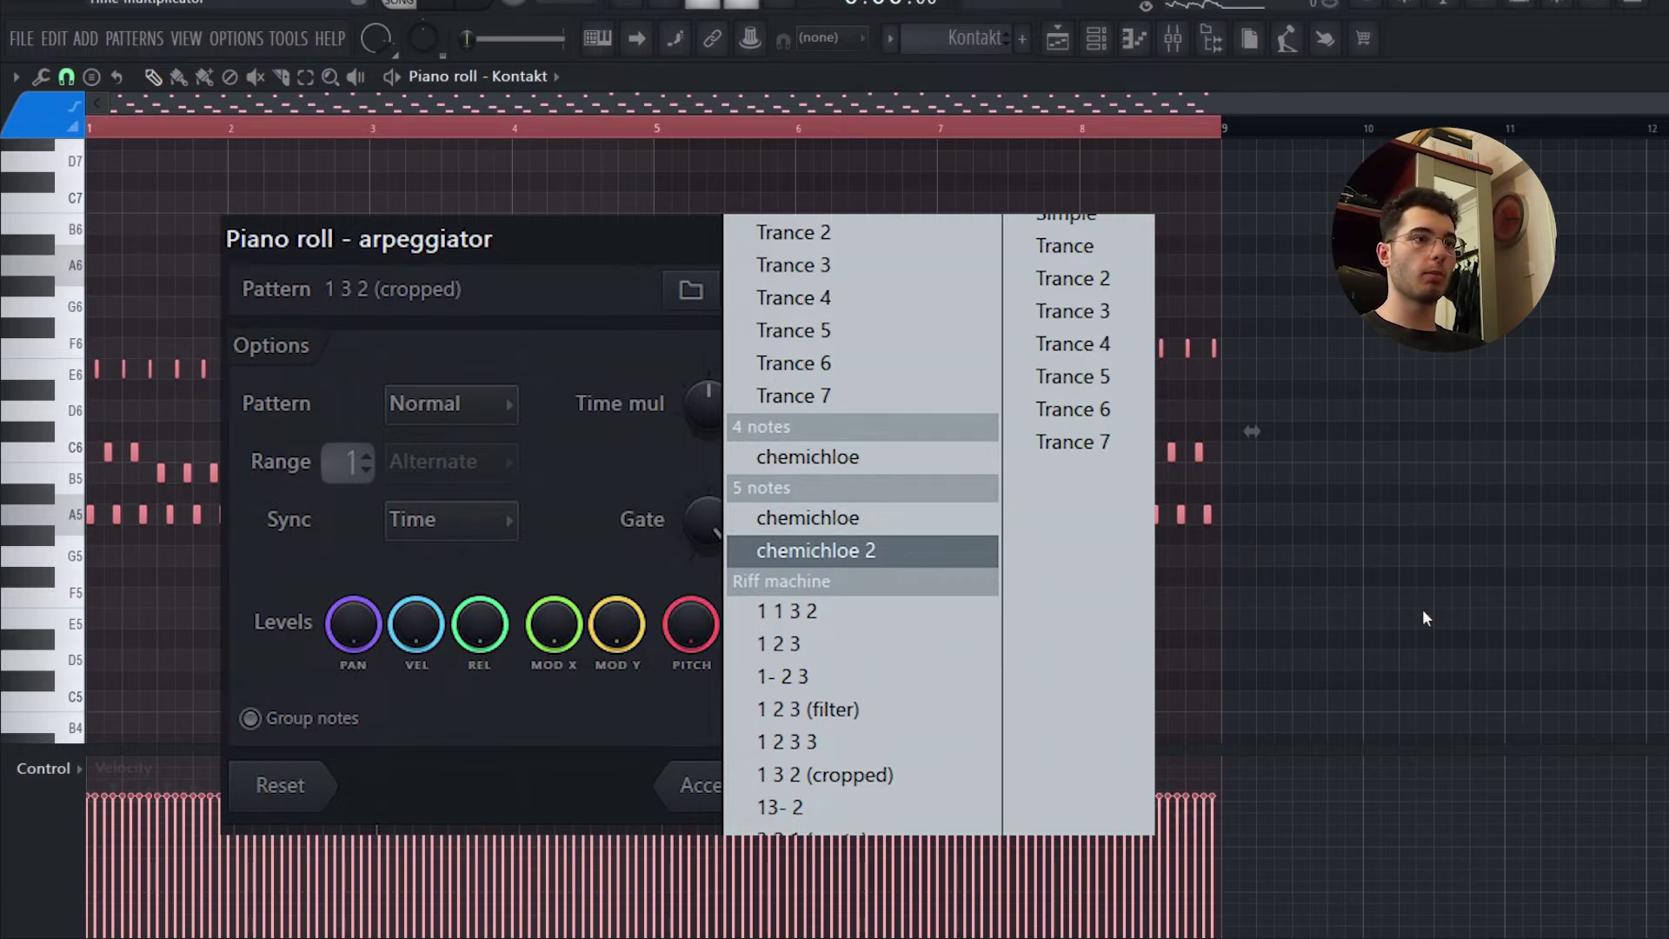
key(Return)
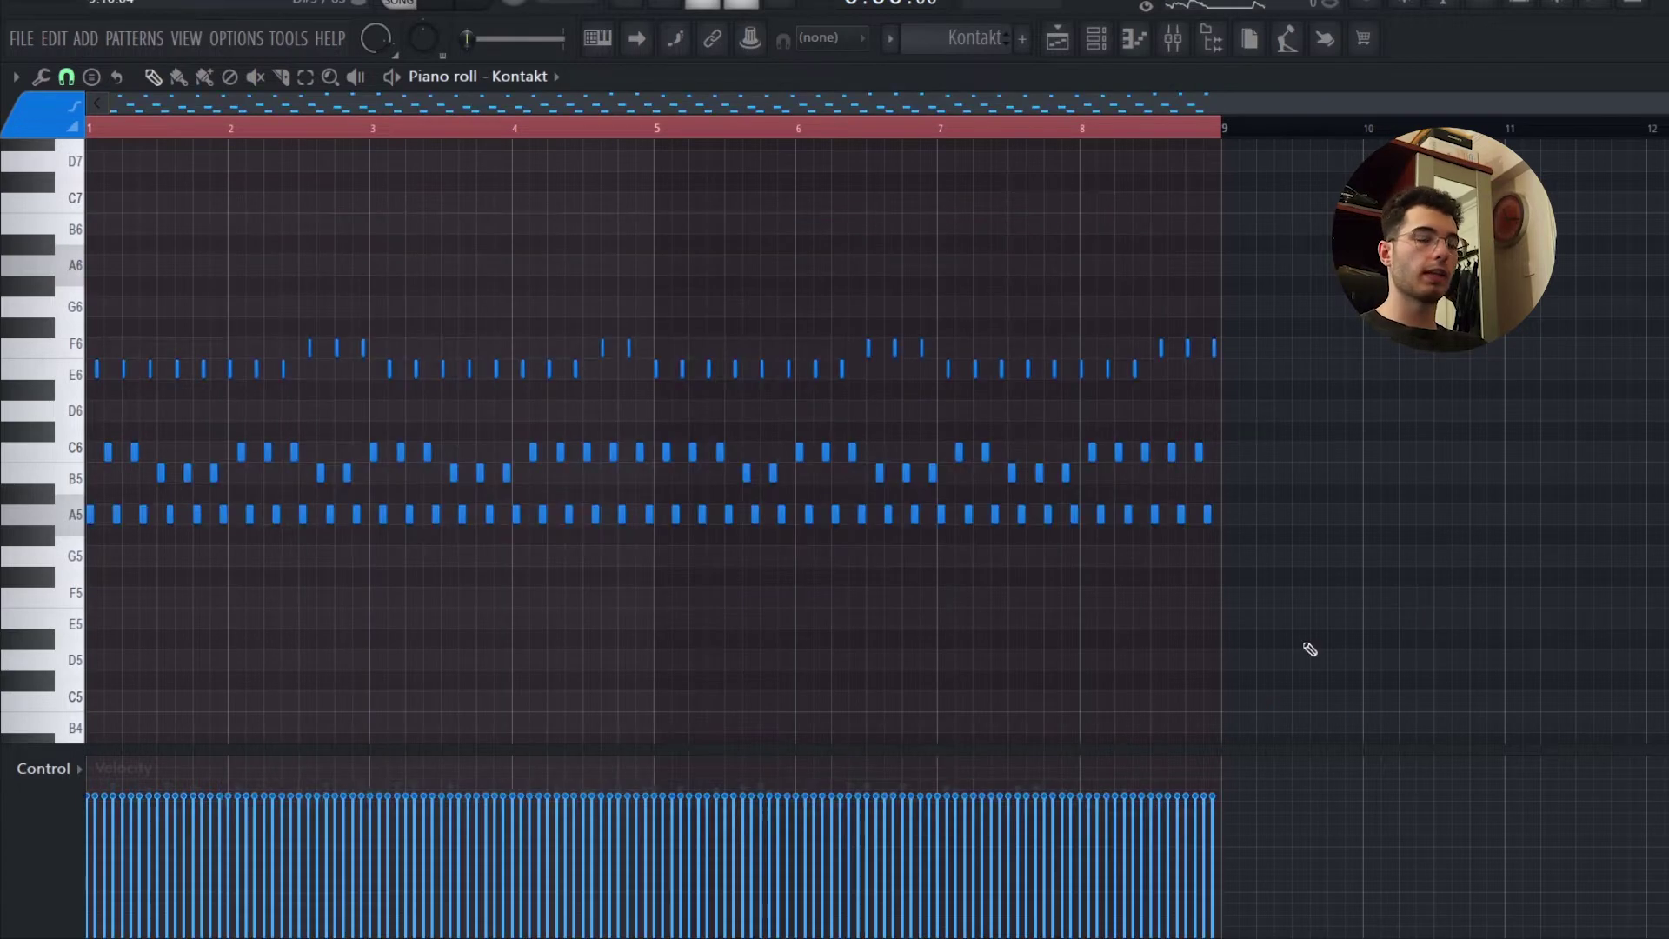
Randomise the velocities of the arpeggiated notes, toggle the change off and on to compare, and play the arpeggio
key(alt+r)
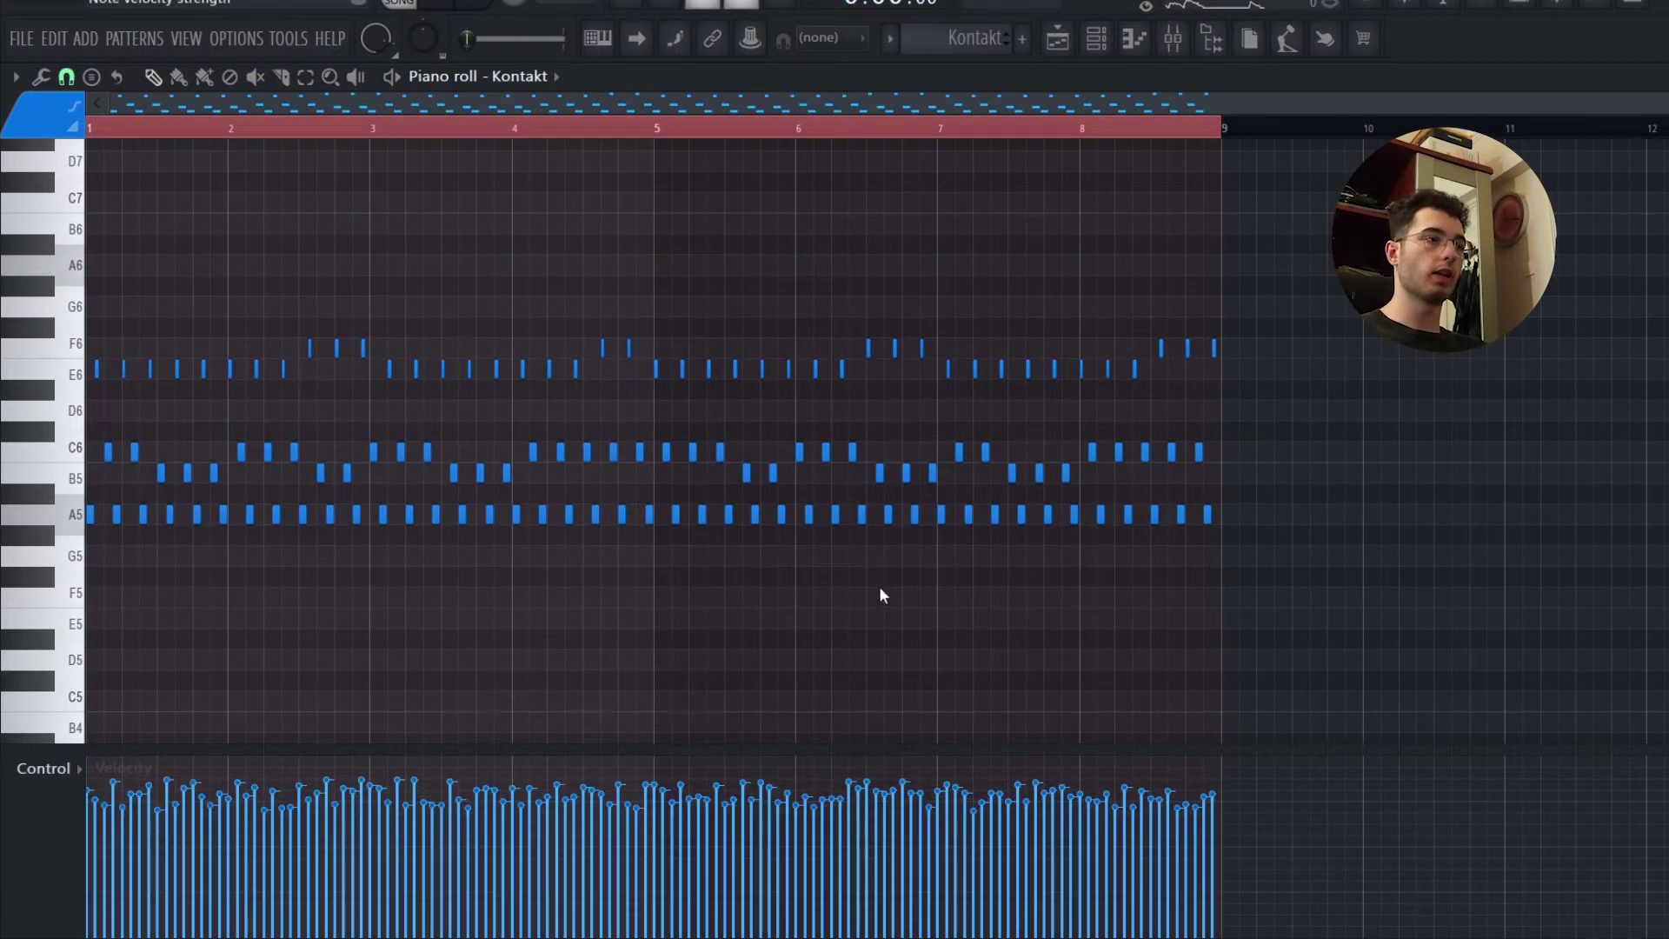
key(alt+r)
key(ctrl+z)
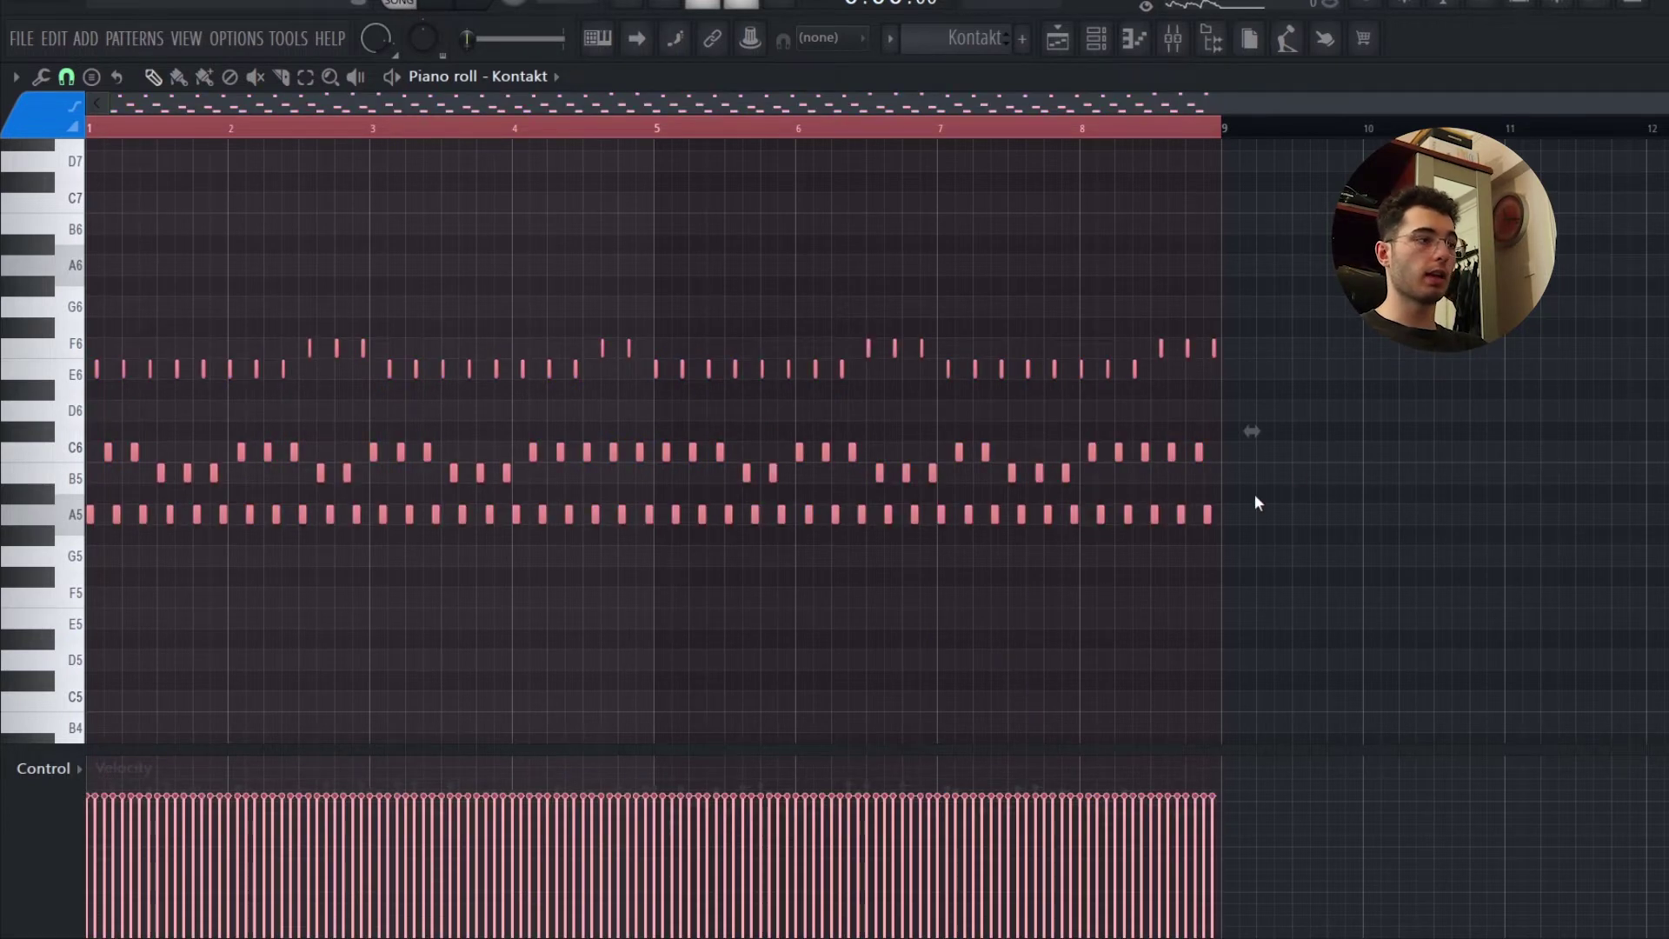
key(ctrl+z)
key(space)
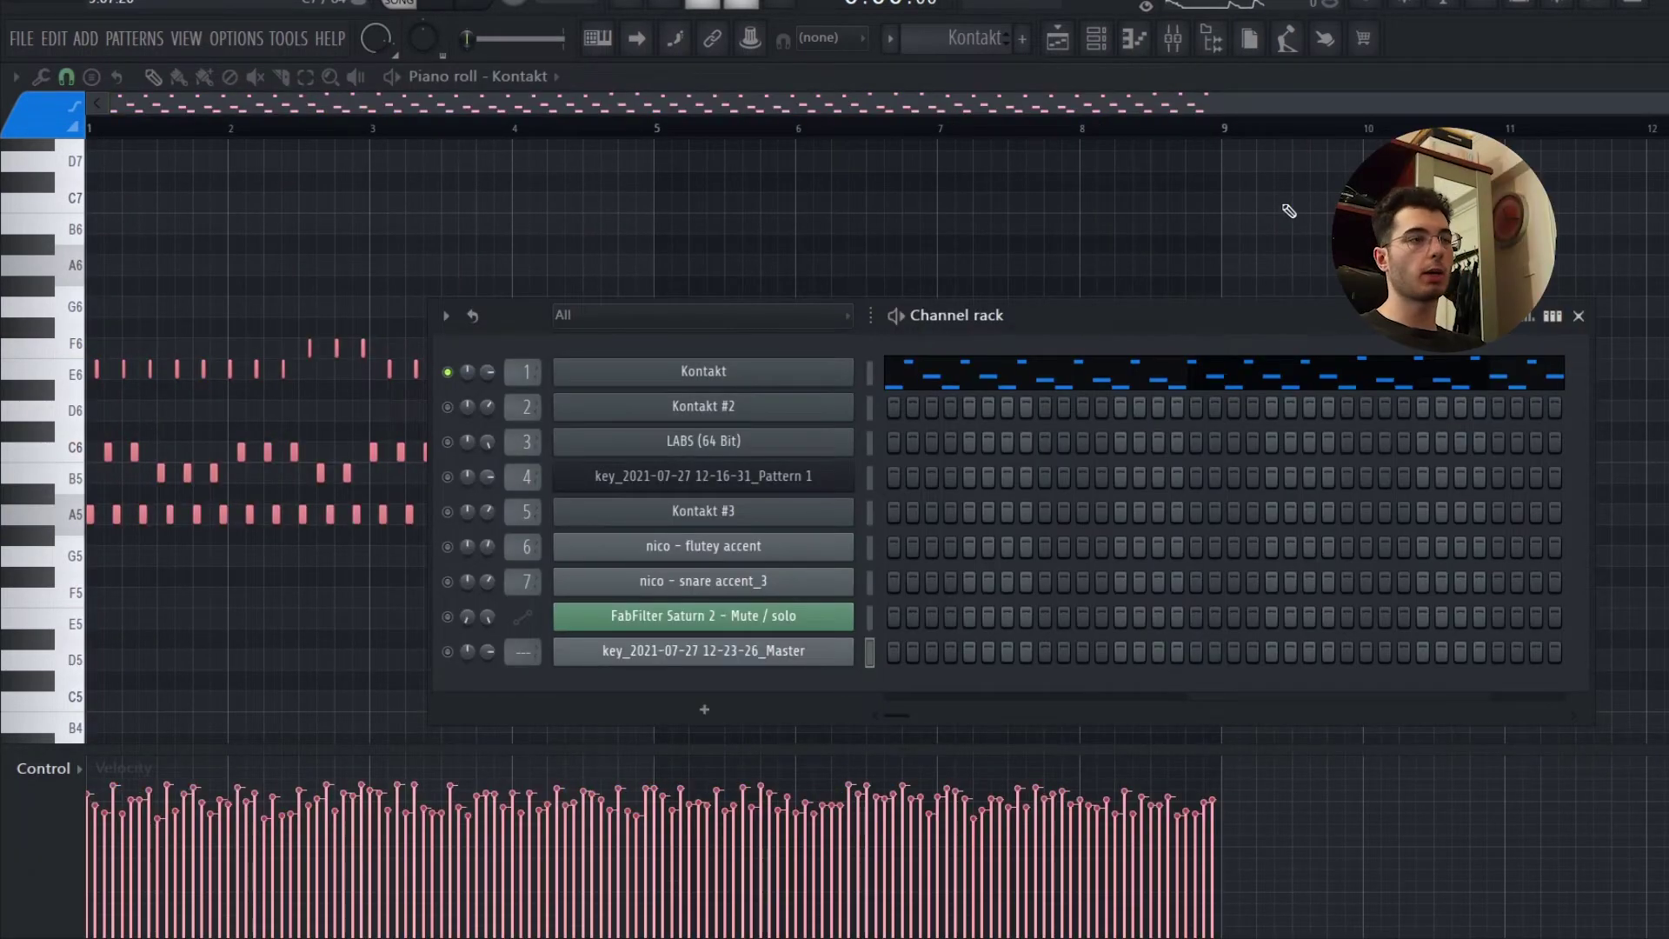
Open the first LABS (64 Bit) clip from the playlist in the piano roll and examine its strummed chords
key(F6)
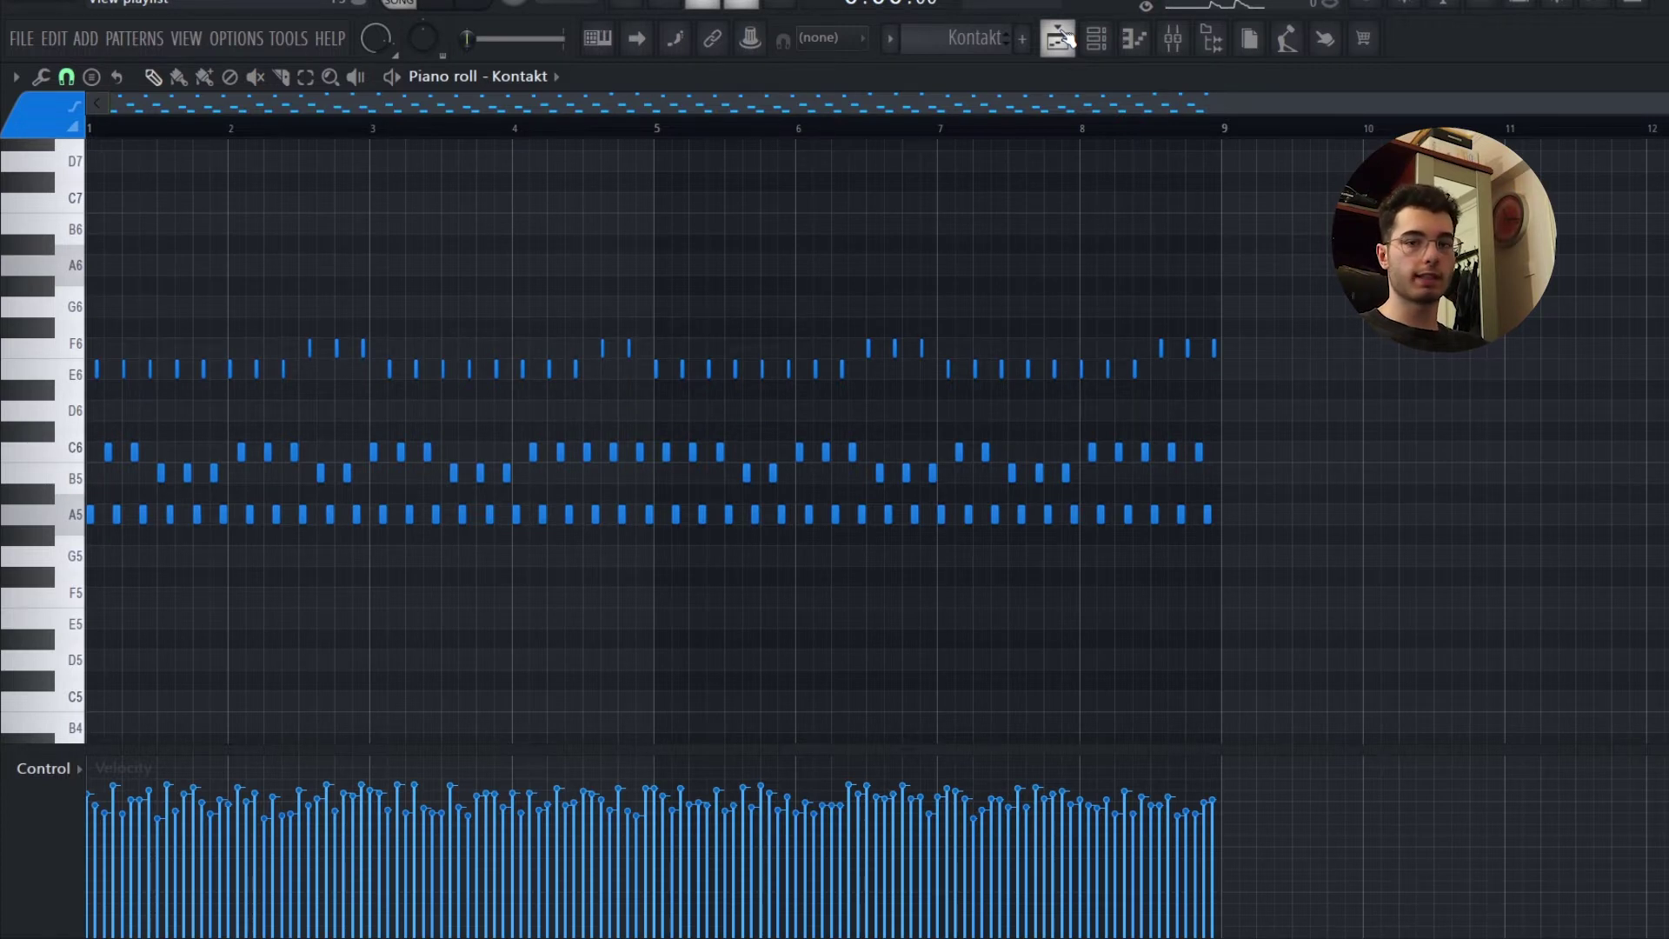
click(1059, 38)
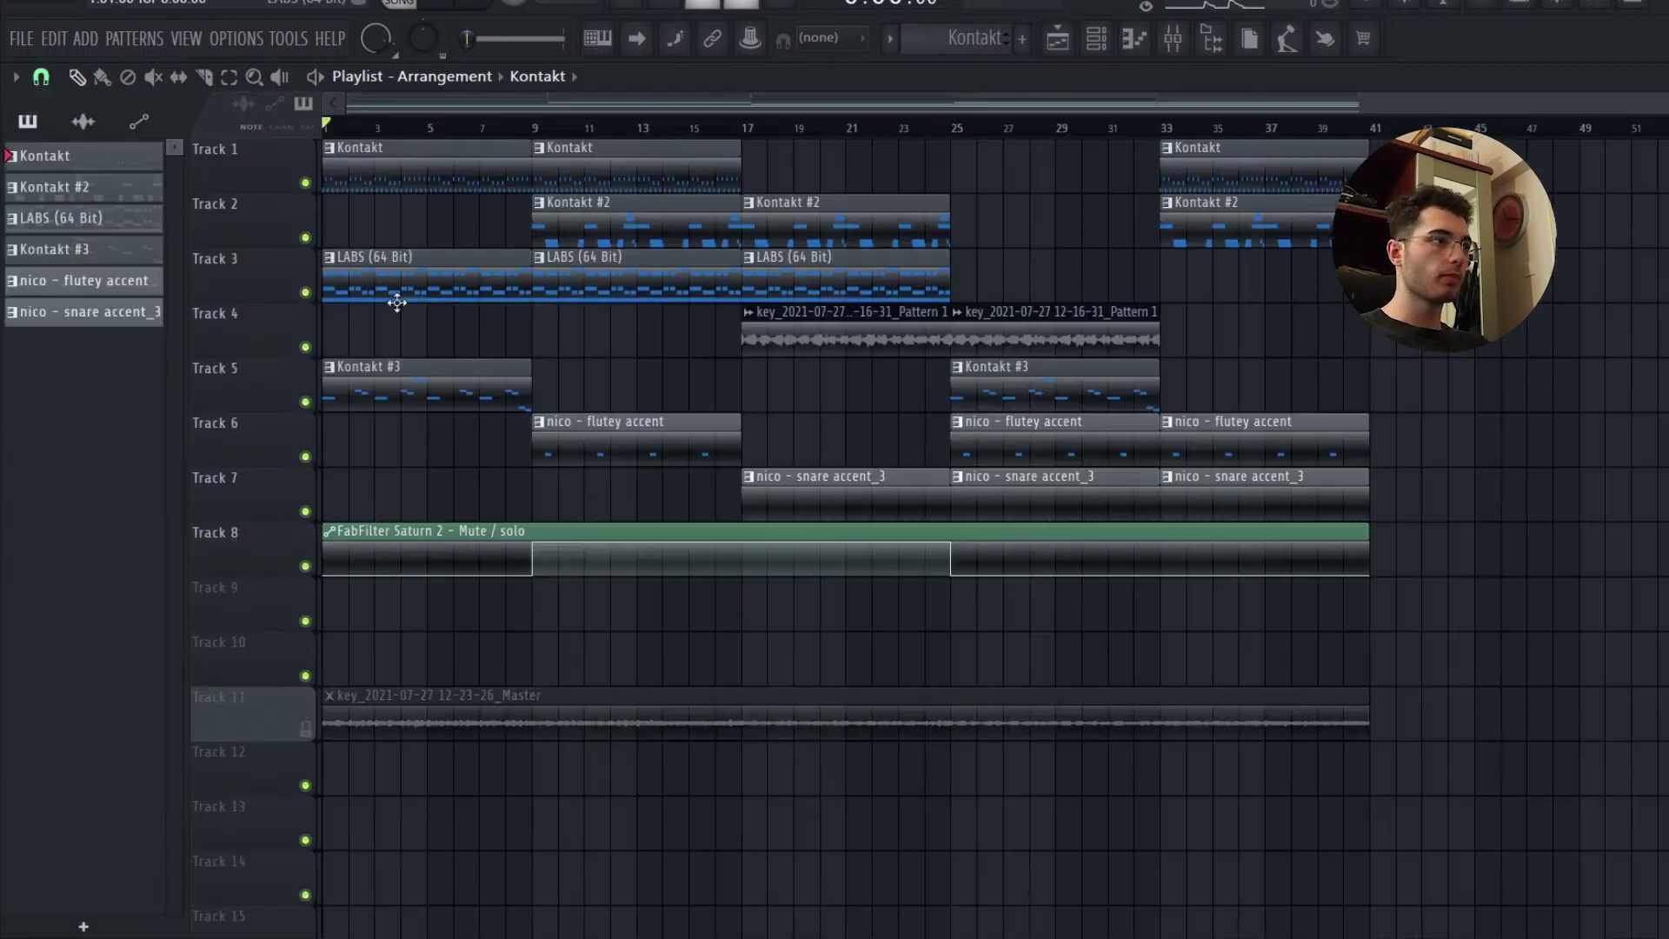
double_click(356, 280)
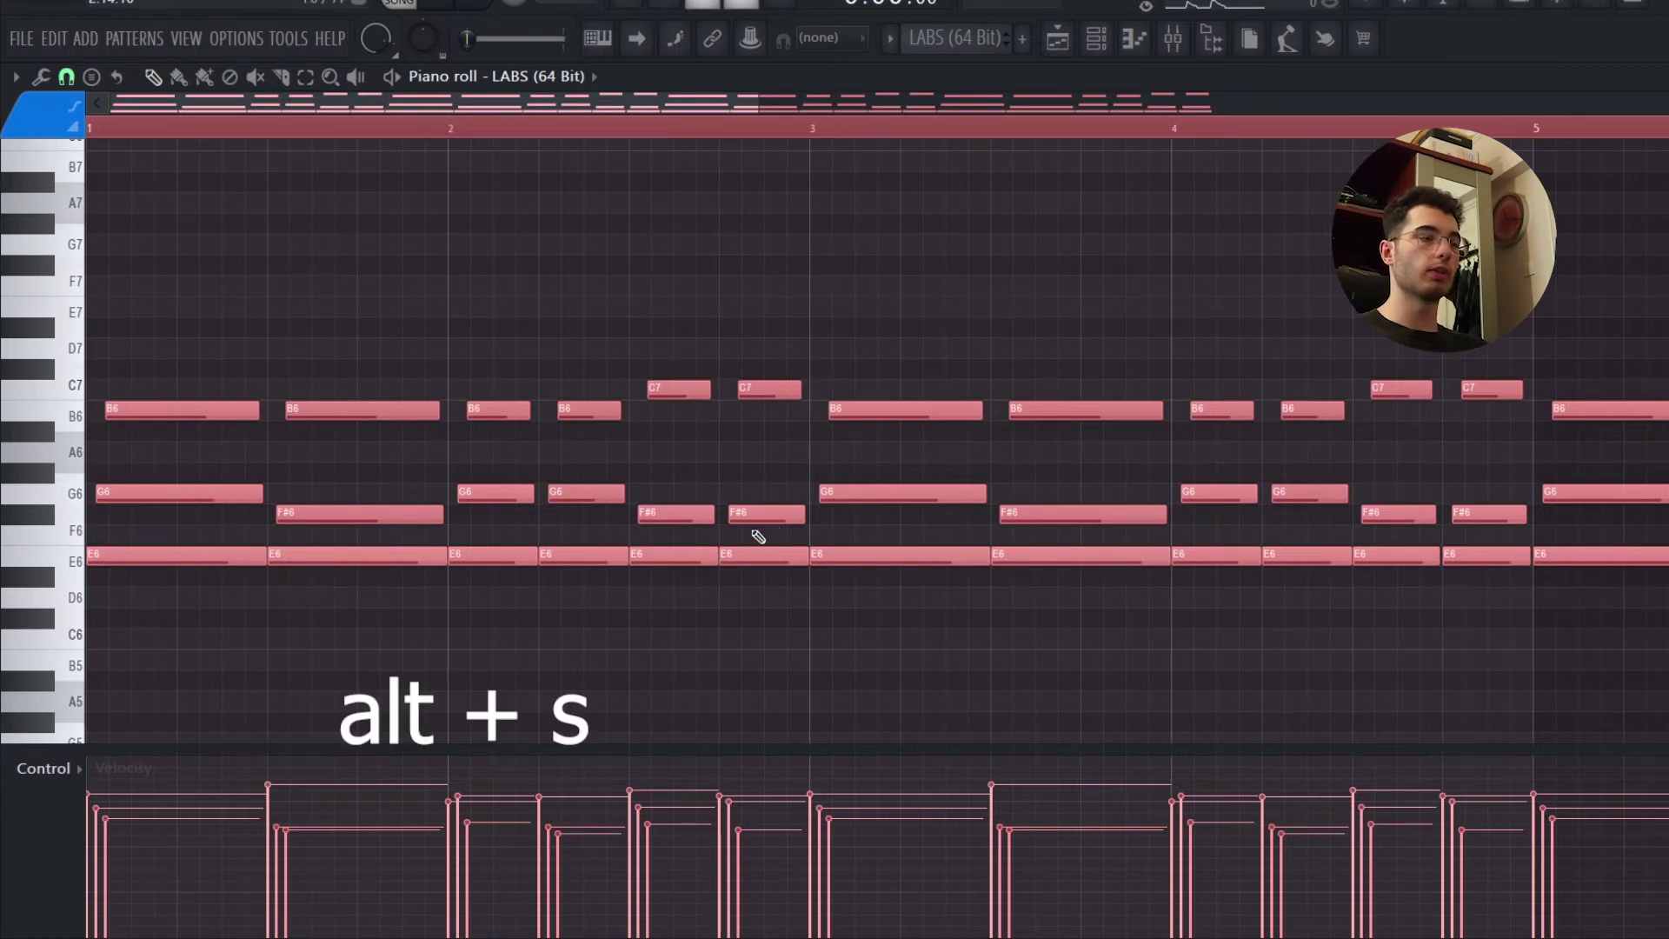
scroll(758, 537, down, 4)
click(502, 604)
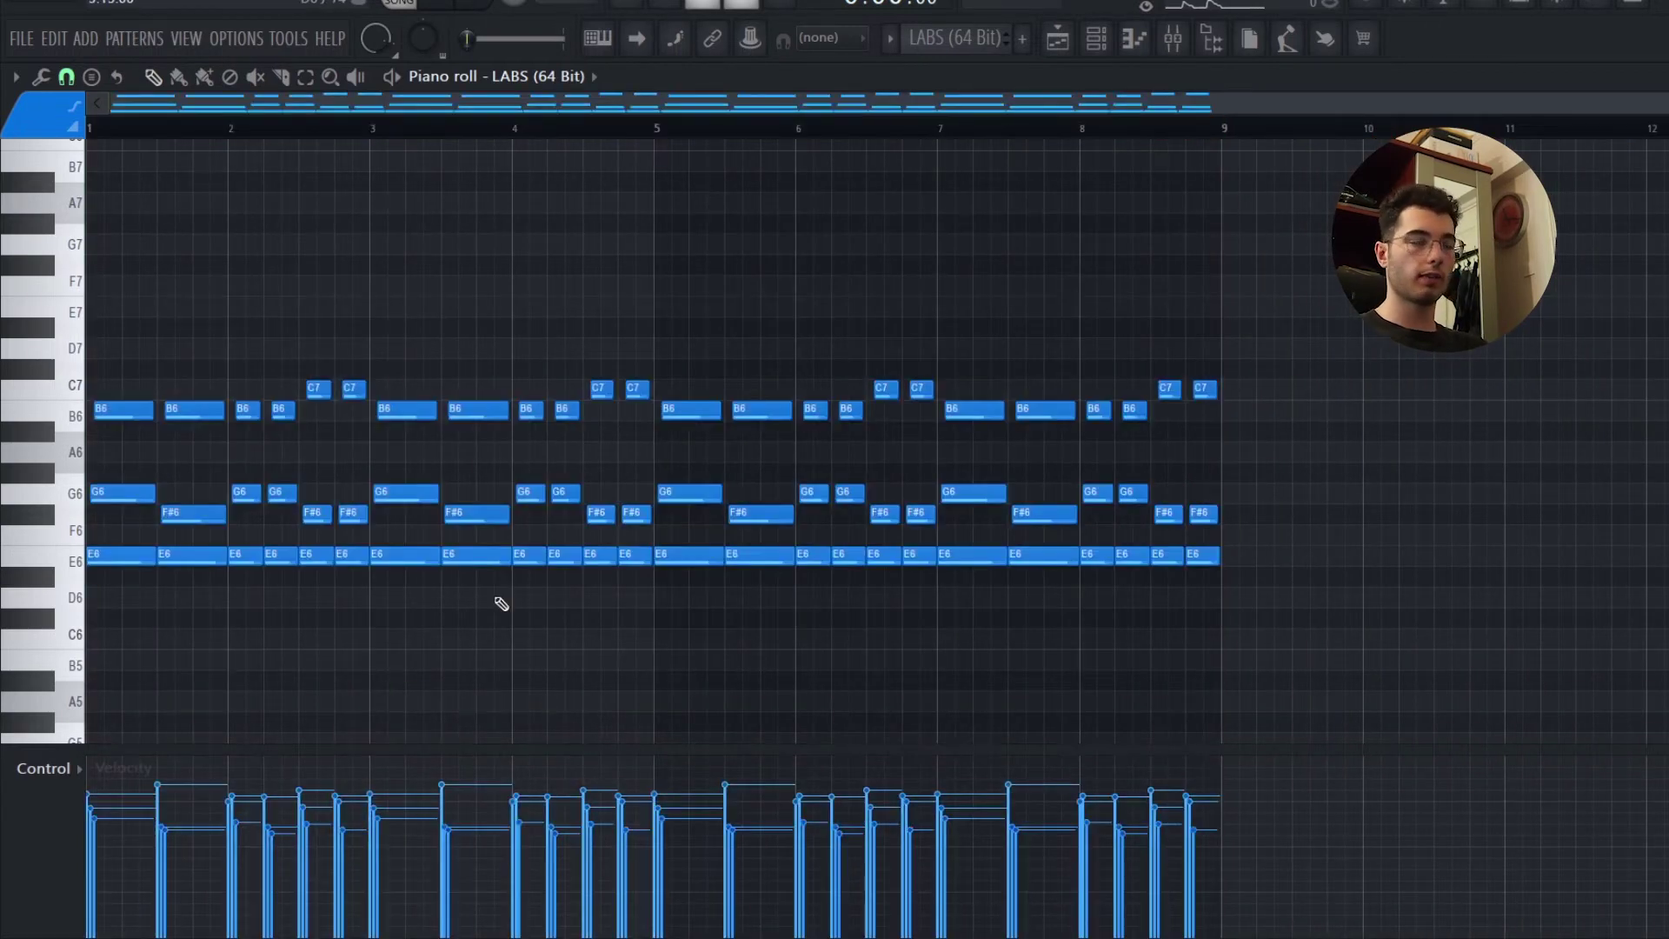
Check the channel rack and play back the LABS (64 Bit) chords
key(alt+r)
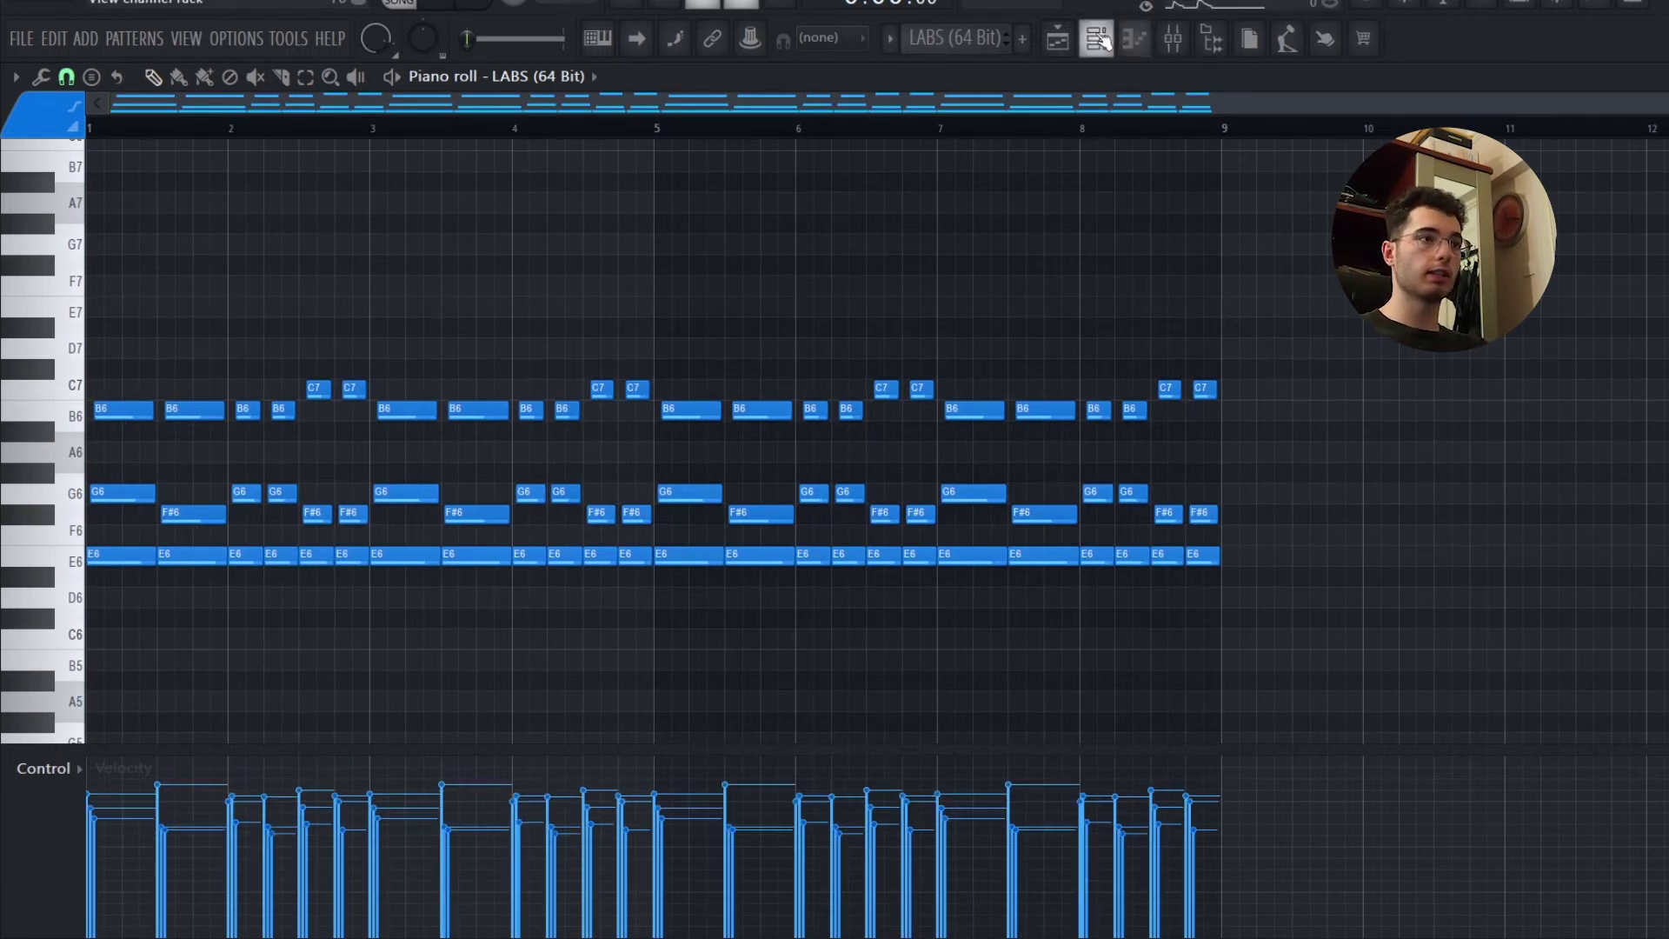
click(1098, 39)
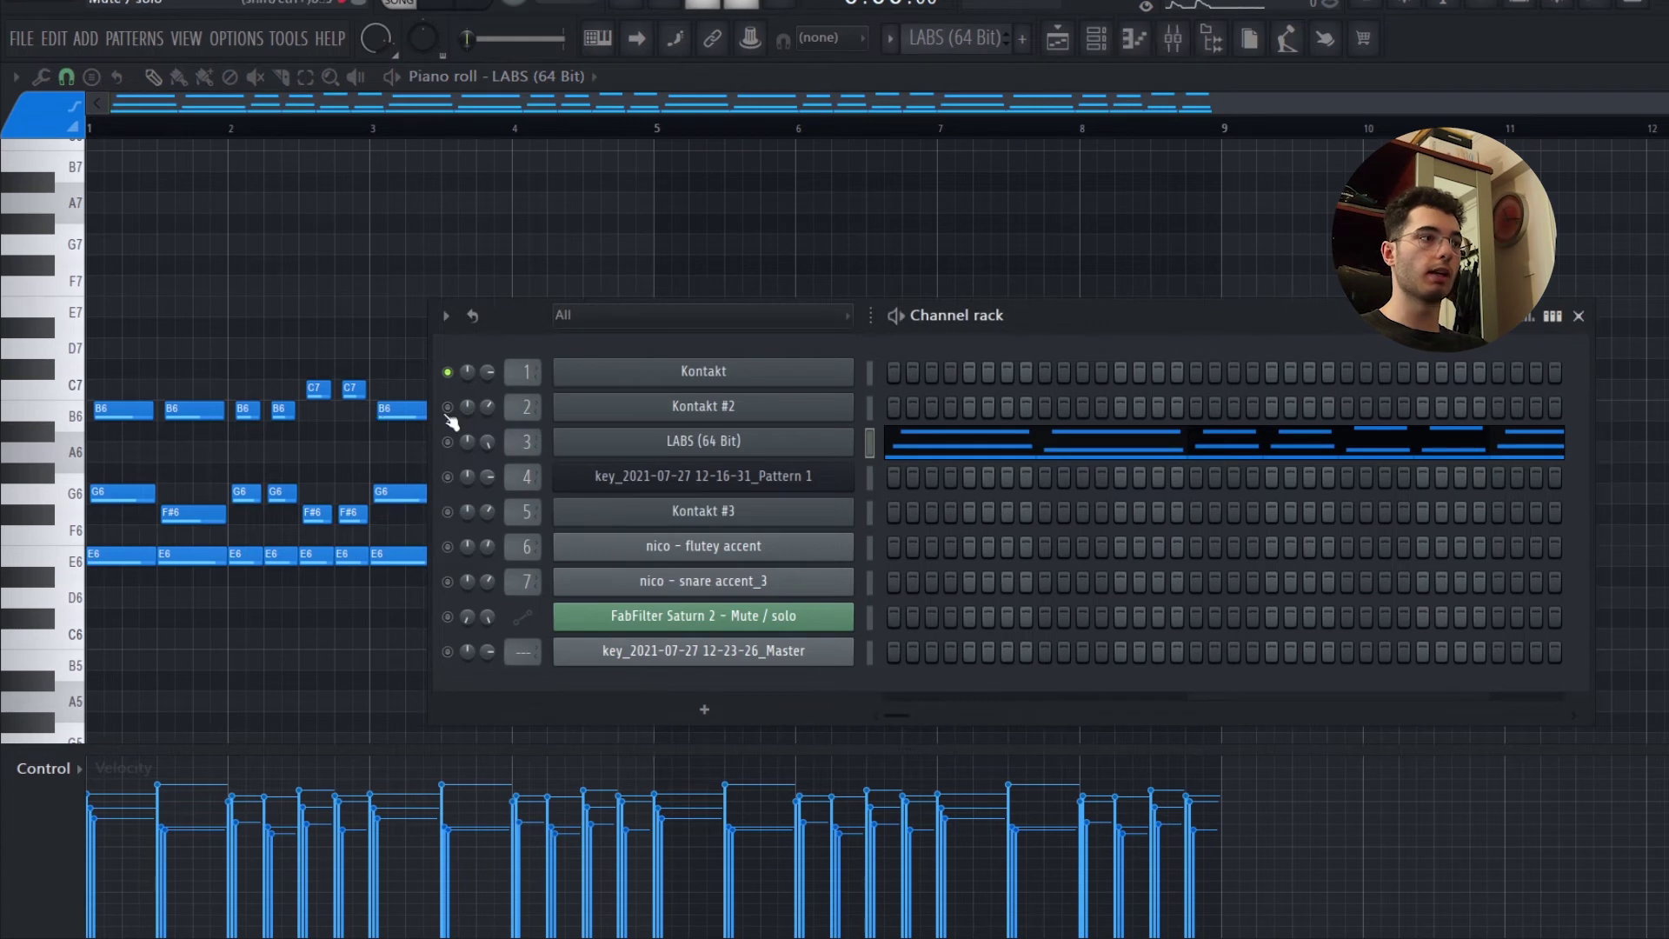
key(F6)
key(space)
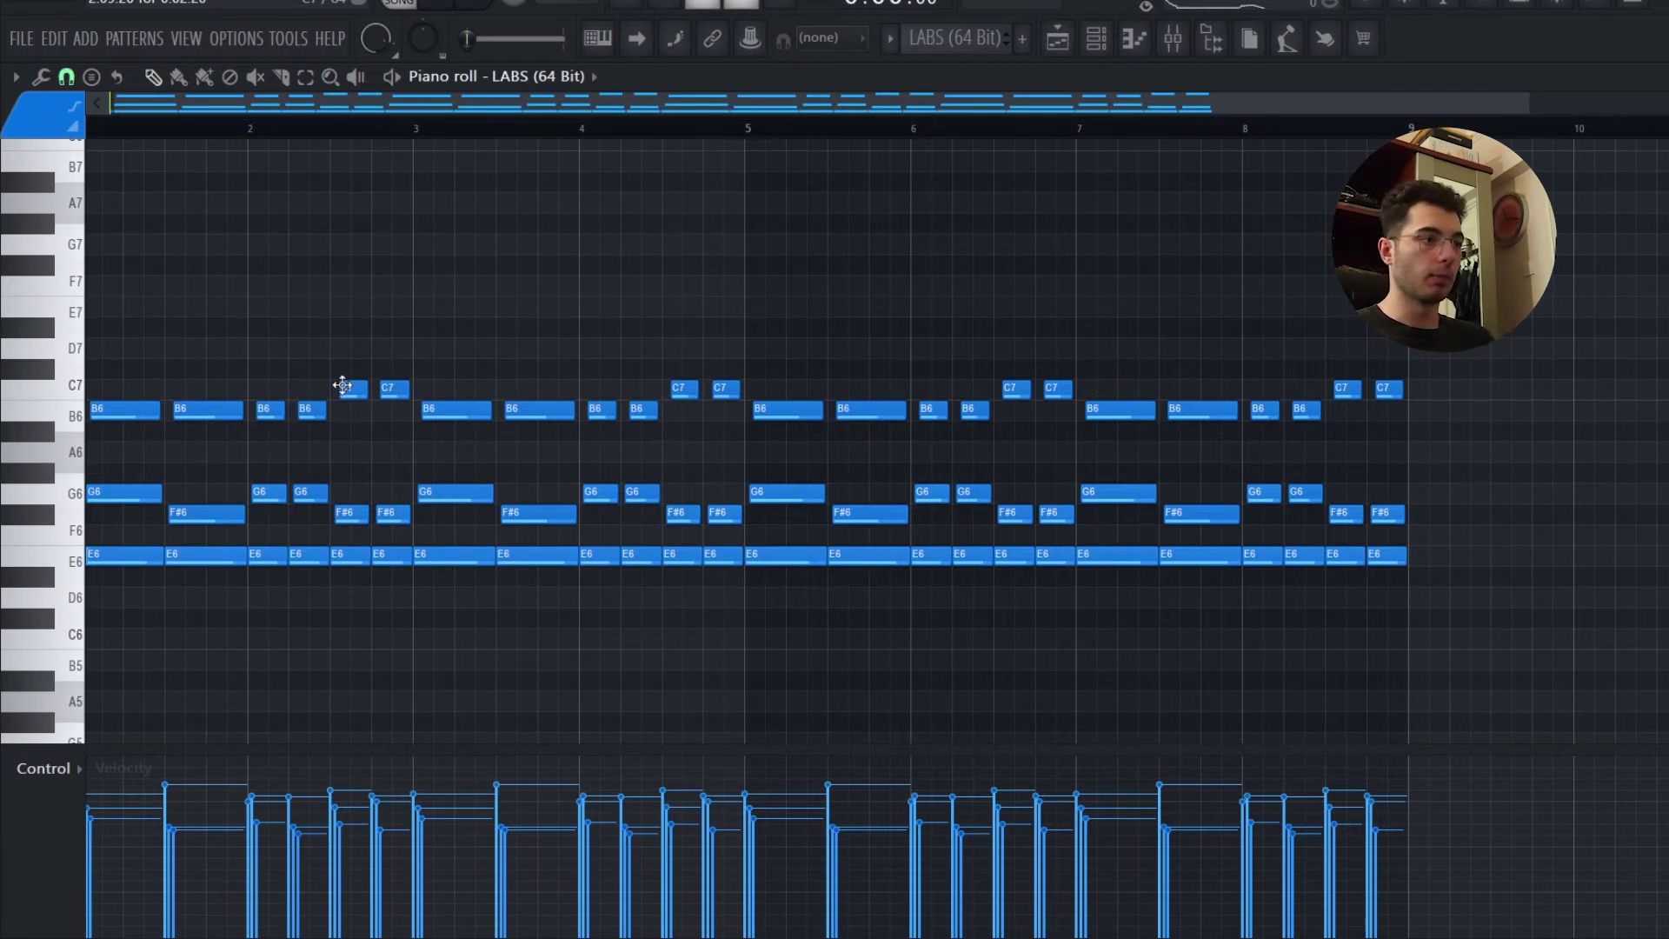
Inspect the EffectRack and FabFilter Pro-Q 3 effects on the LABS (64 Bit) mixer track
key(F9)
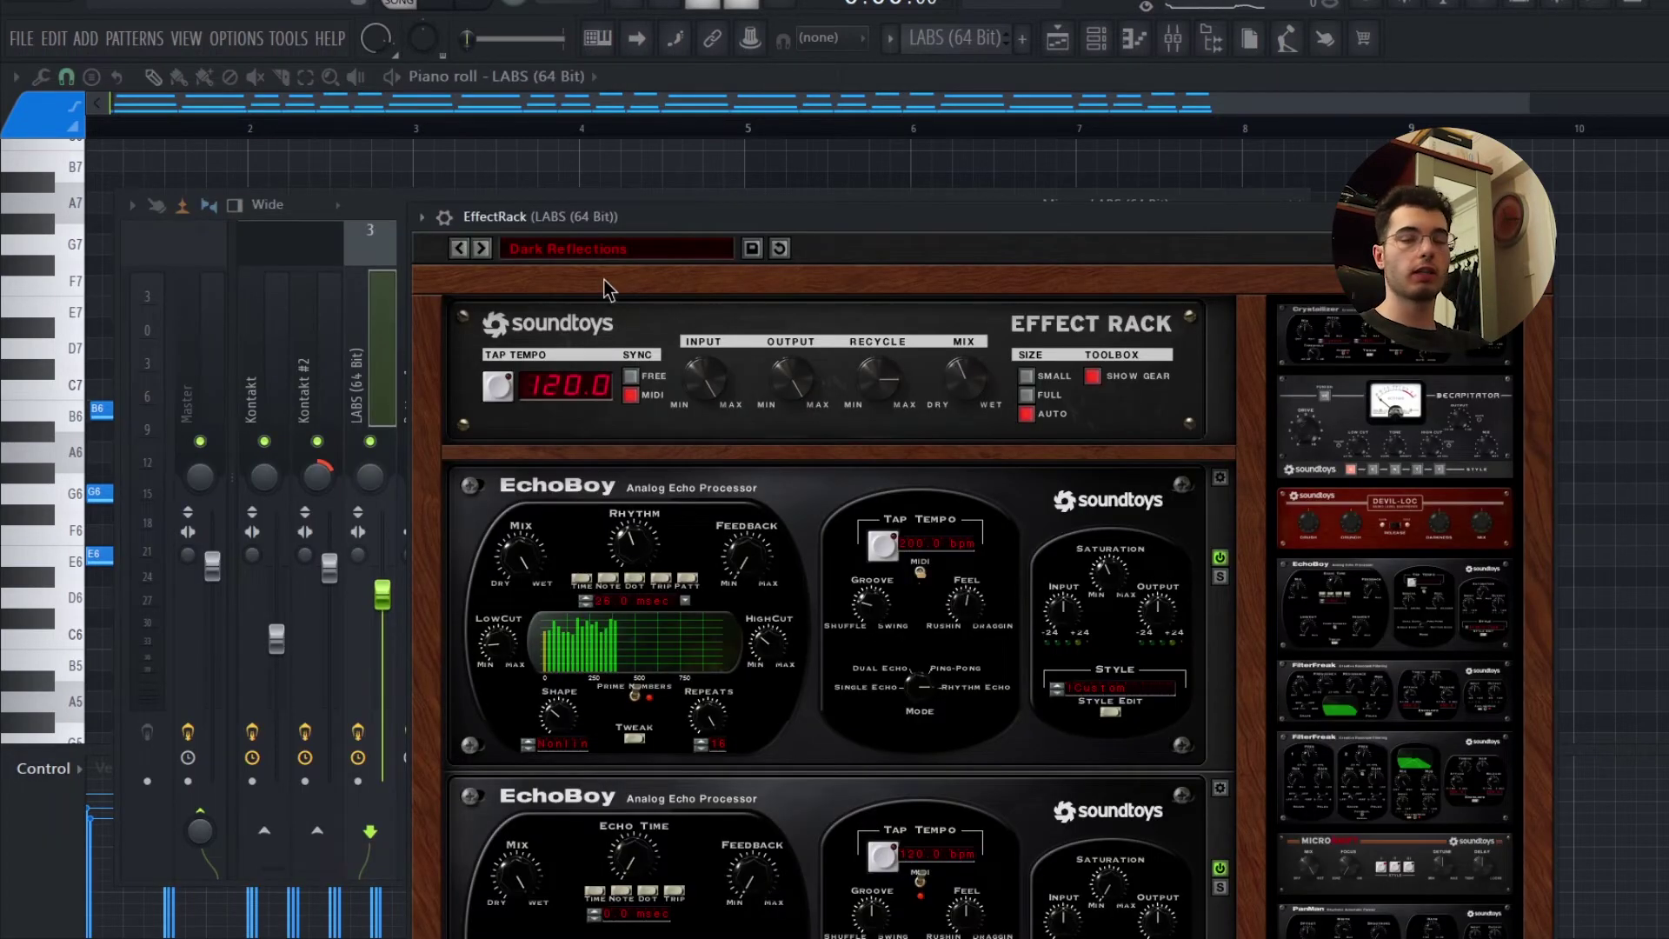
key(Escape)
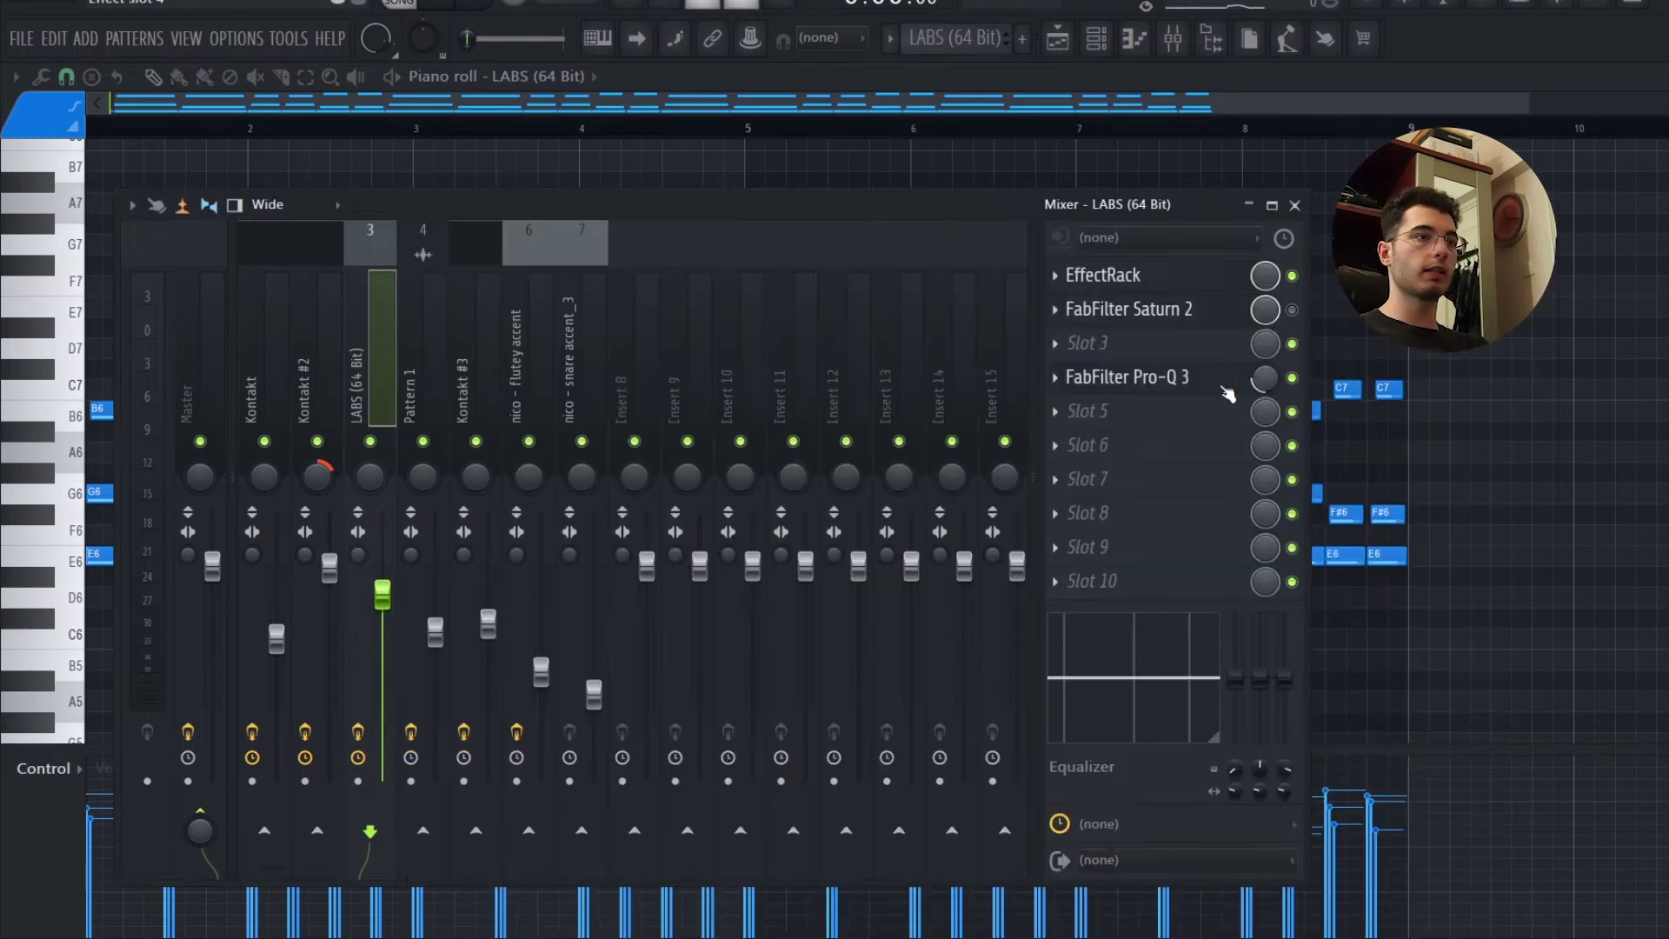
click(1223, 385)
key(Escape)
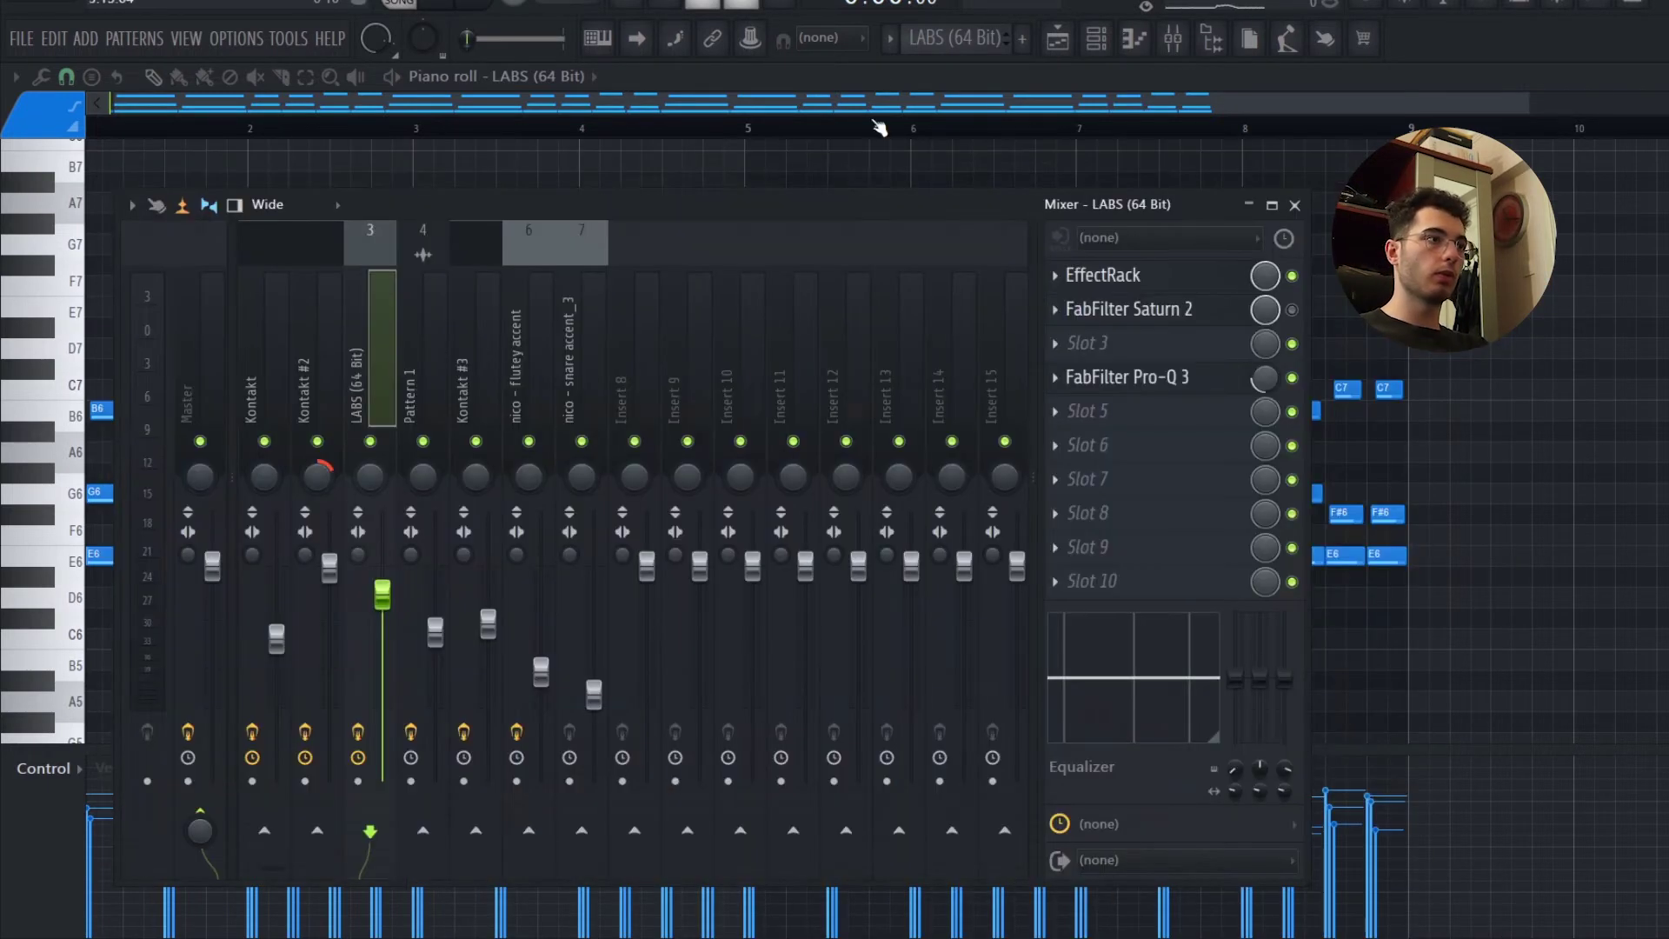
With the playlist open, view the FabFilter Saturn 2 settings on the LABS (64 Bit) mixer track
click(1057, 38)
click(1173, 39)
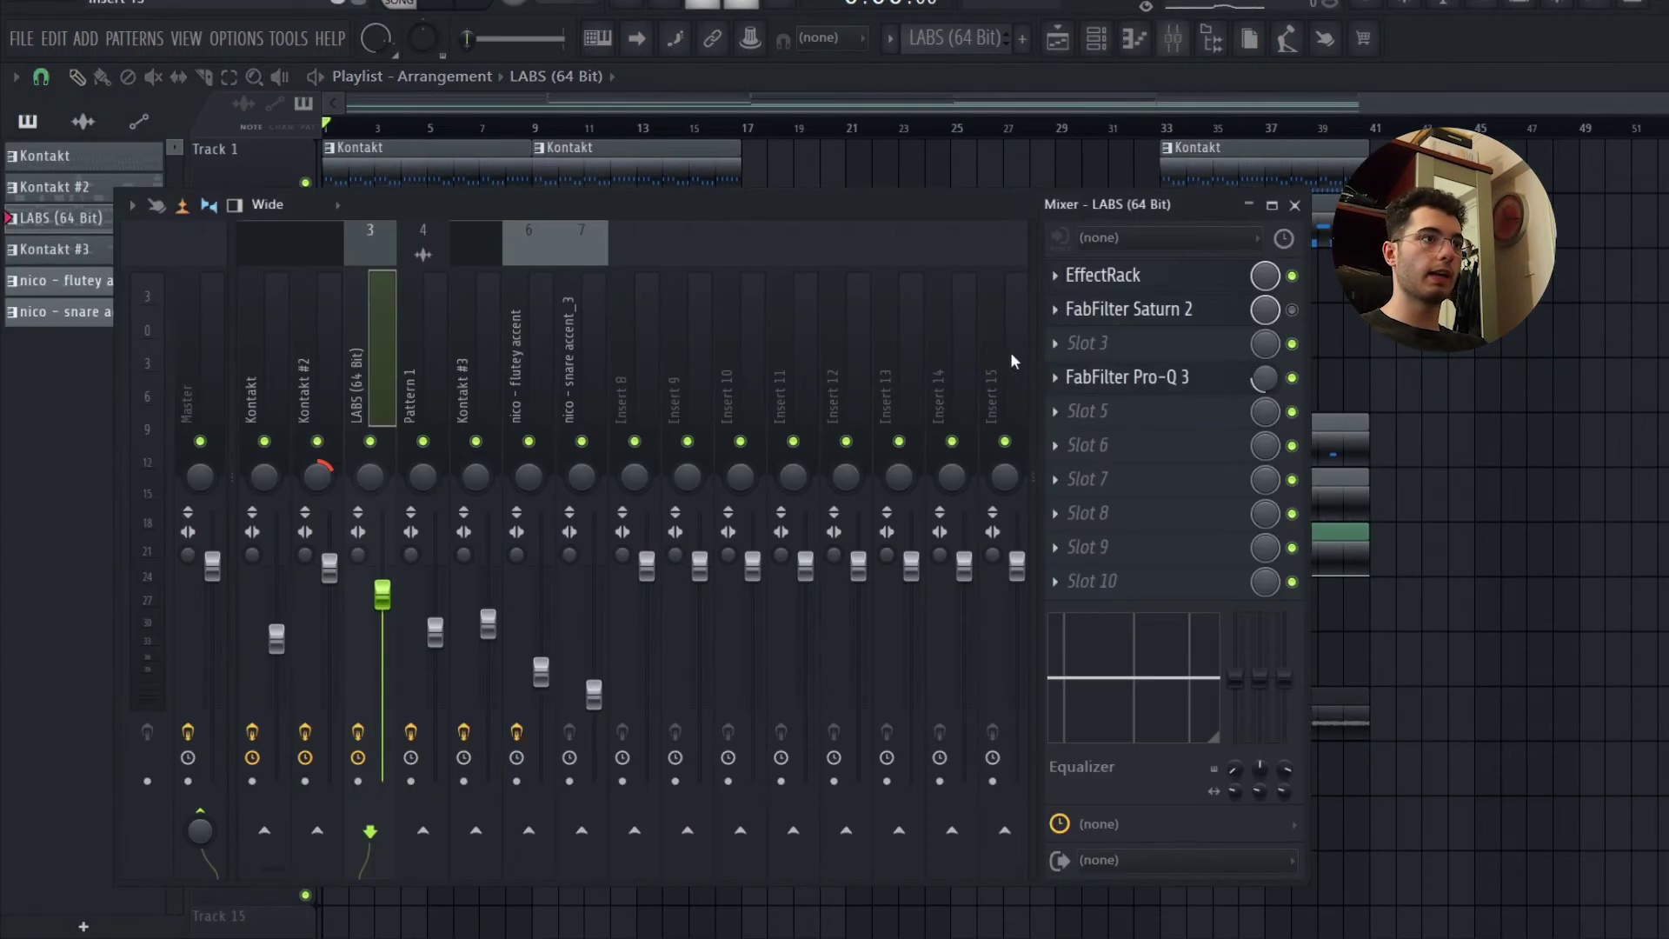
click(1127, 309)
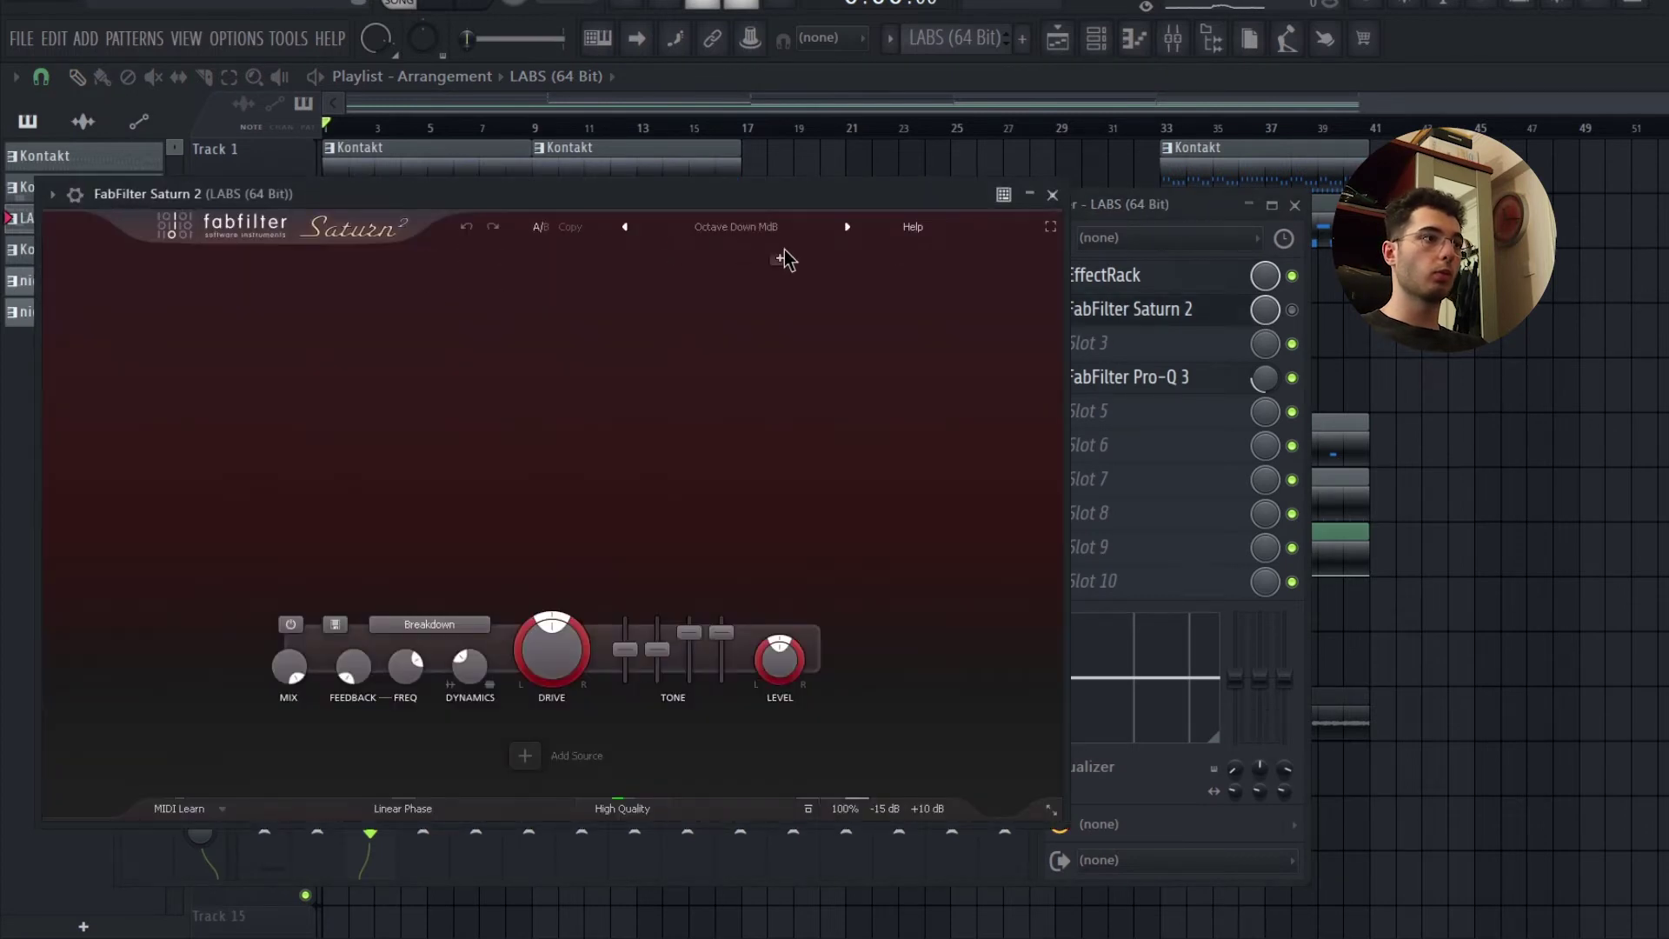
key(Escape)
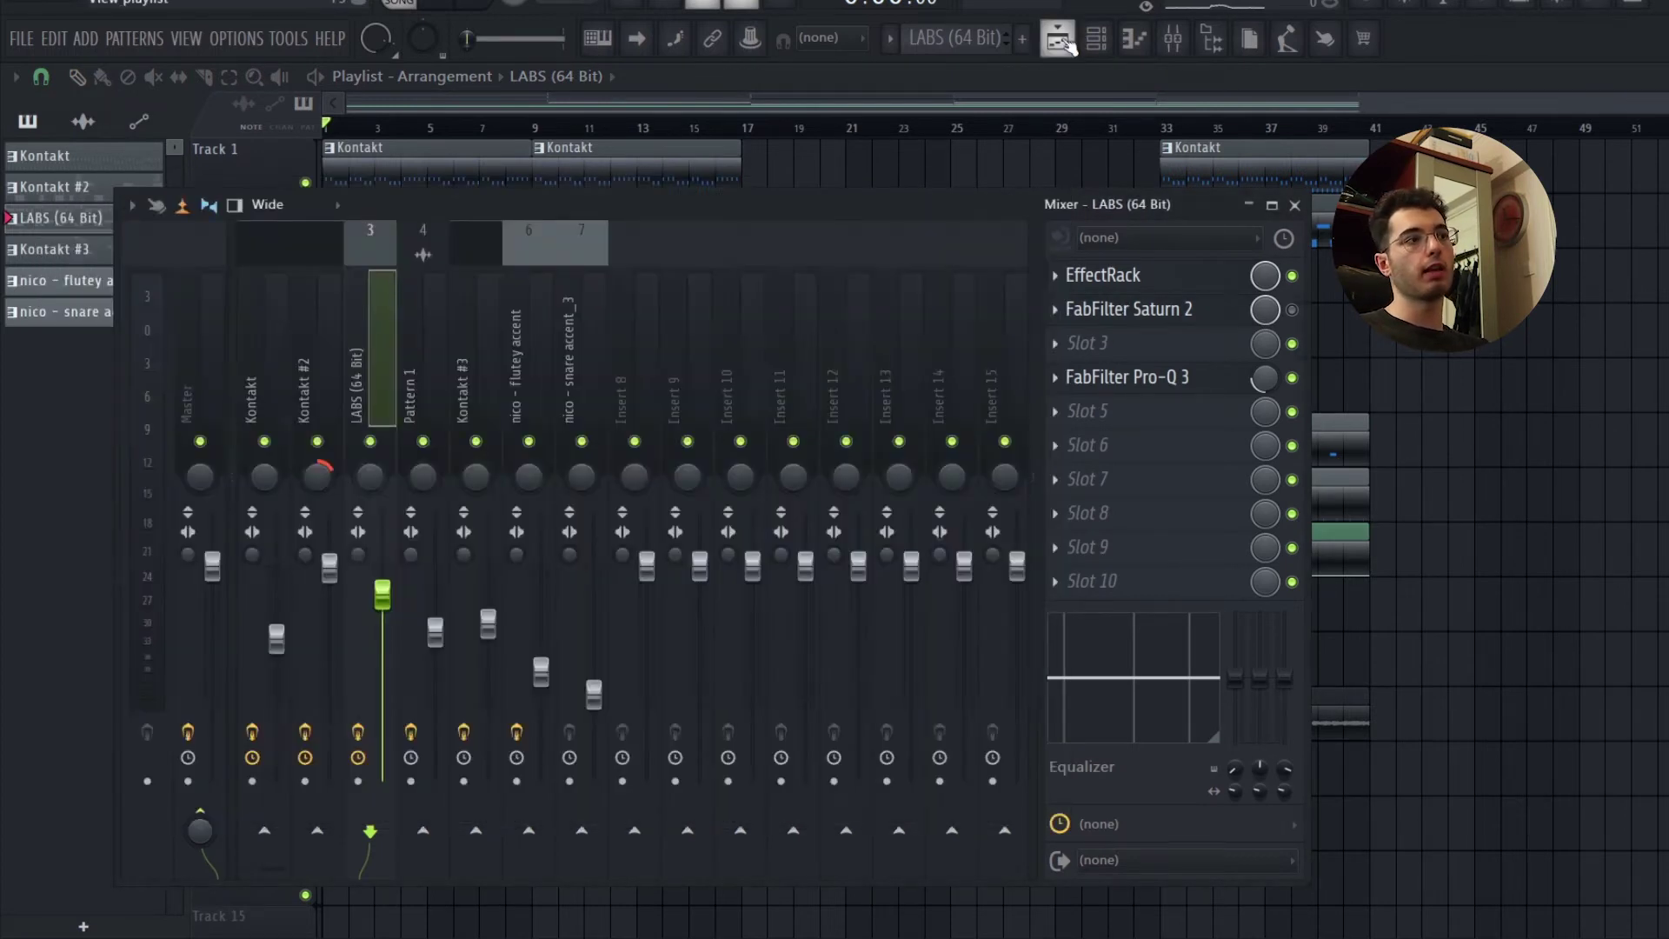
Return to the playlist and listen to the arrangement section from bar 9 to bar 17, where Saturn 2 is automated
click(1058, 39)
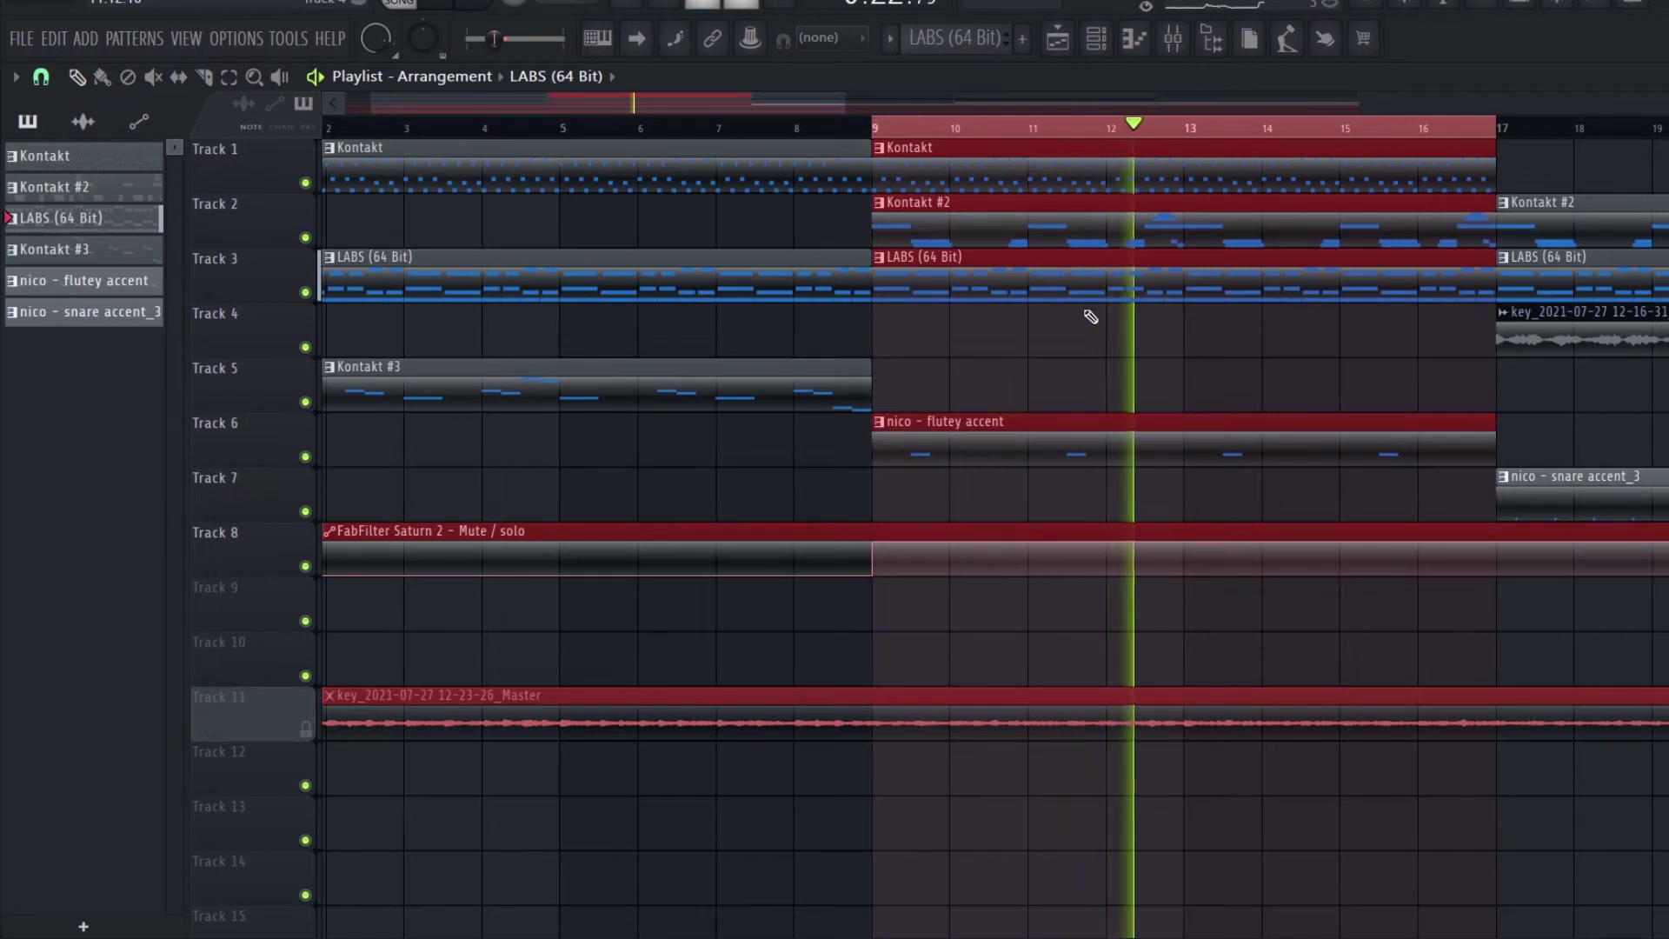
key(space)
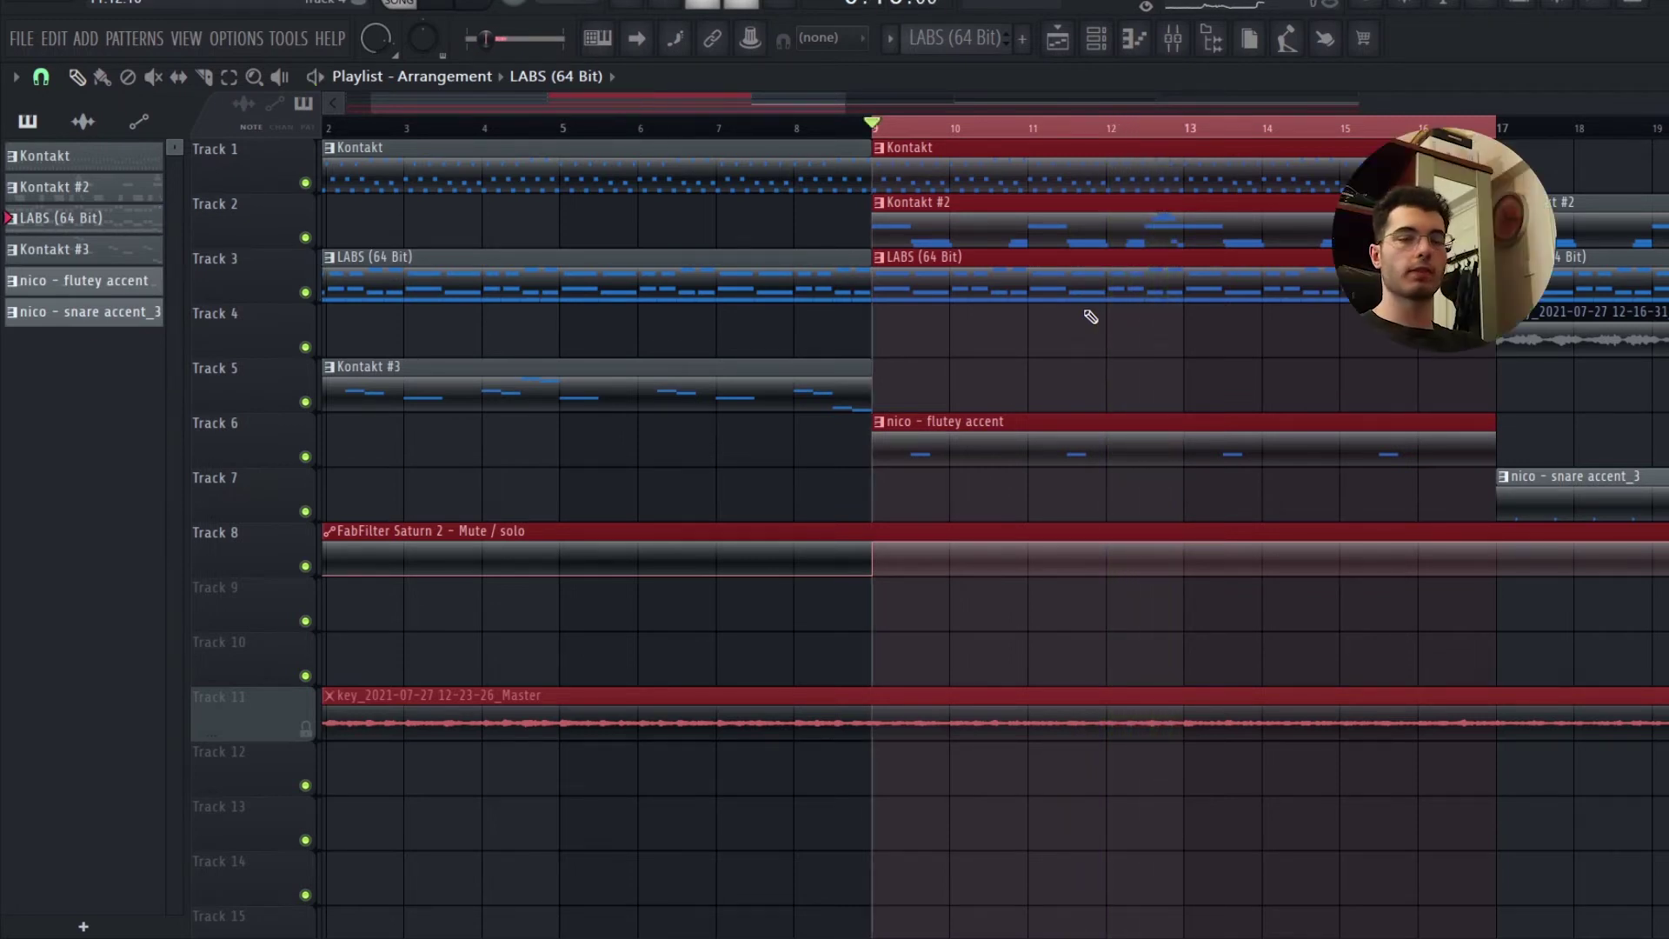
scroll(1083, 316, down, 5)
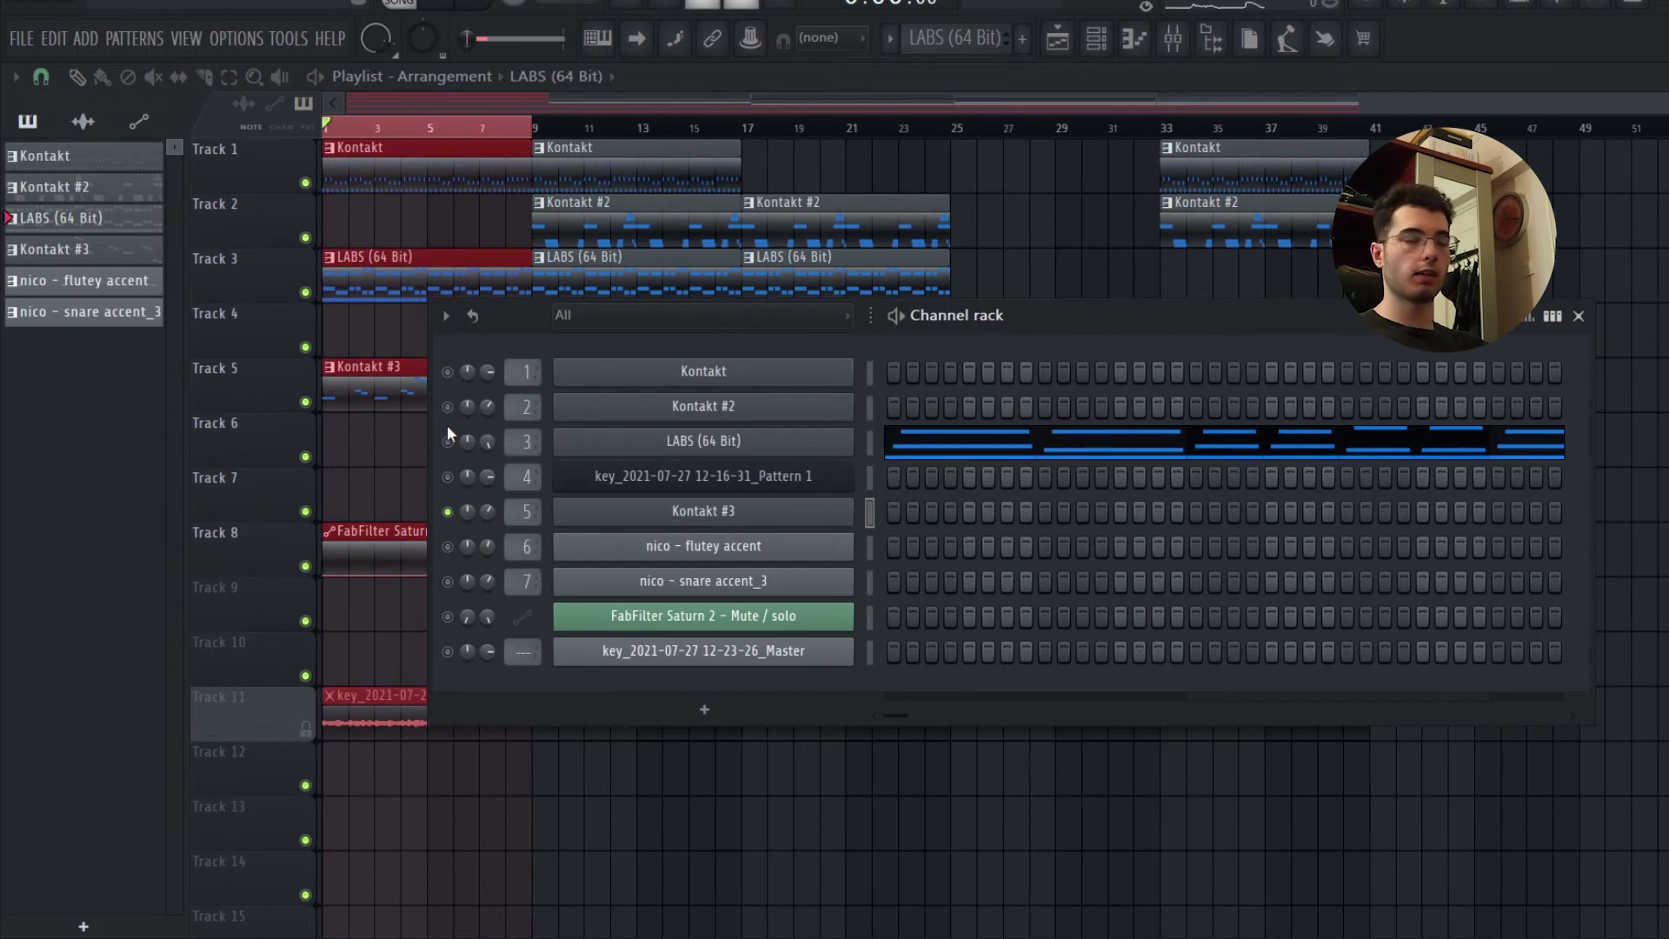
Open the Kontakt #3 melody in the piano roll and listen to it
click(1137, 39)
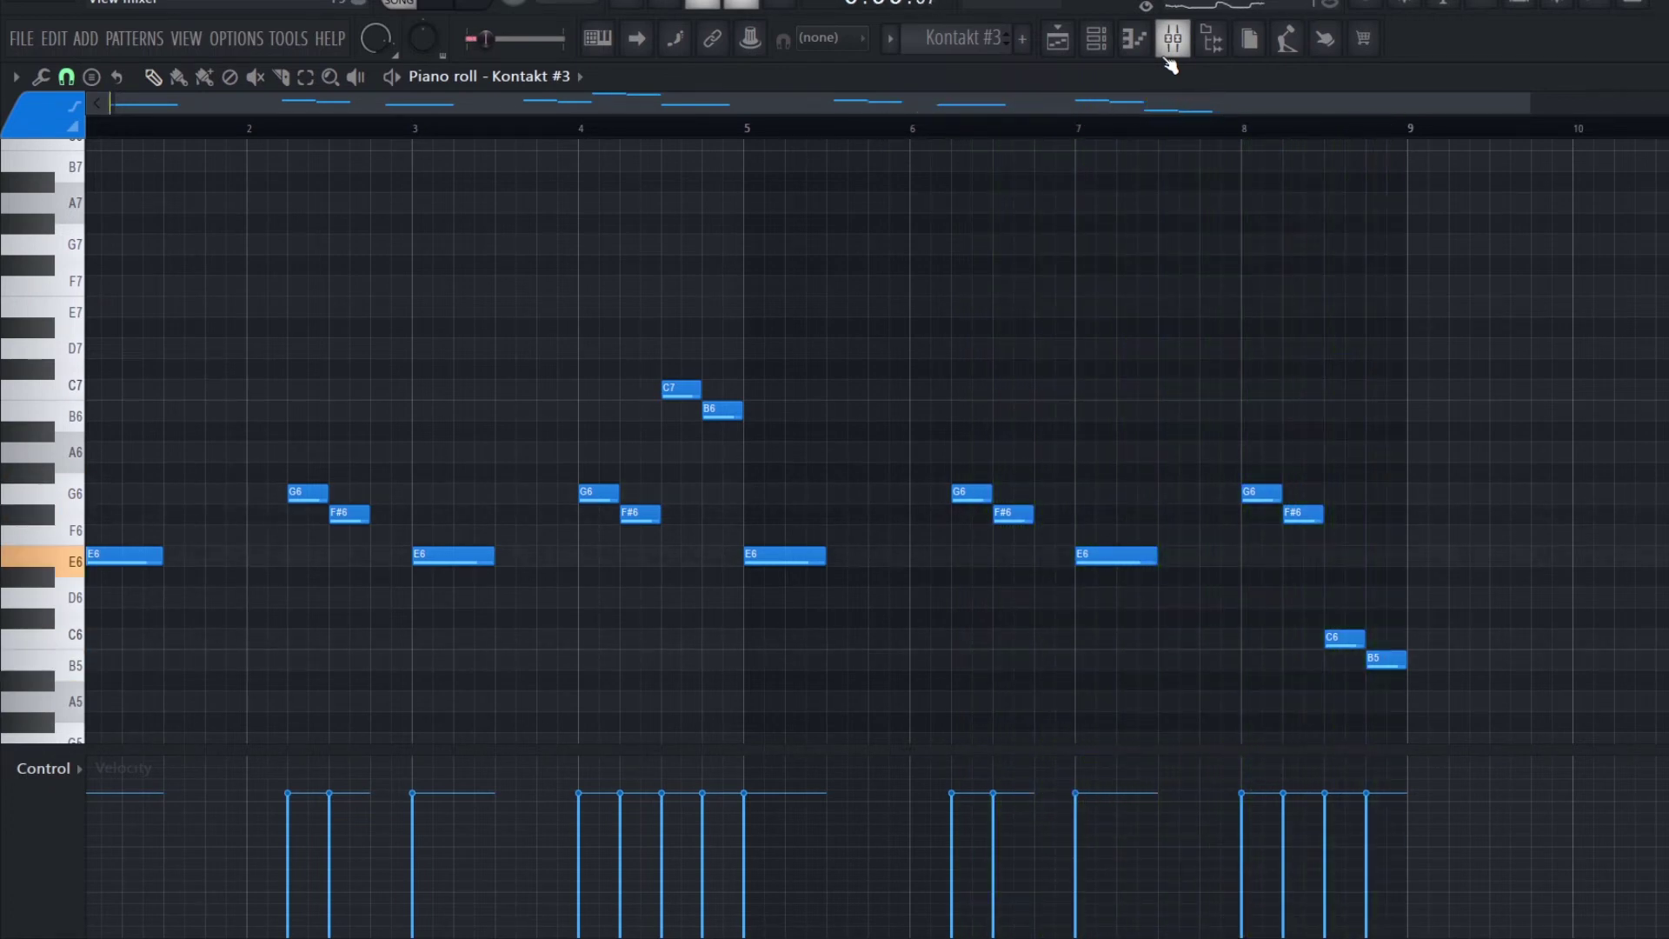
click(1169, 57)
click(1170, 57)
key(space)
Inspect the ValhallaSupermassive and FabFilter Saturn 2 effects on the Kontakt #3 mixer track
click(1170, 57)
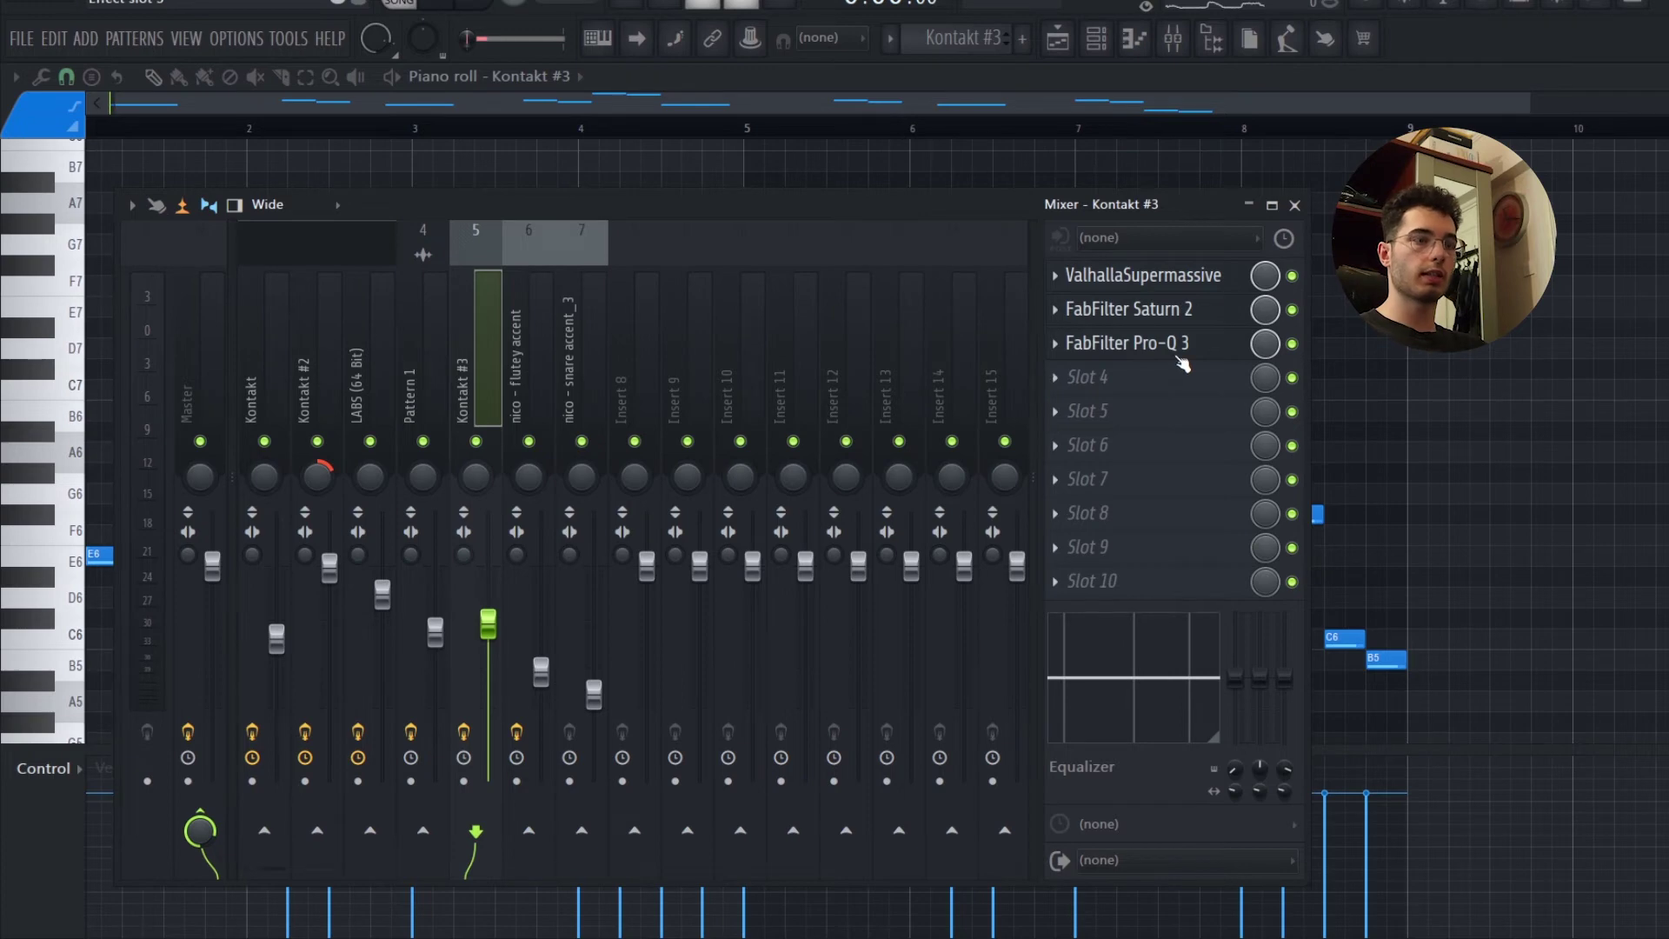
click(1205, 275)
click(1205, 274)
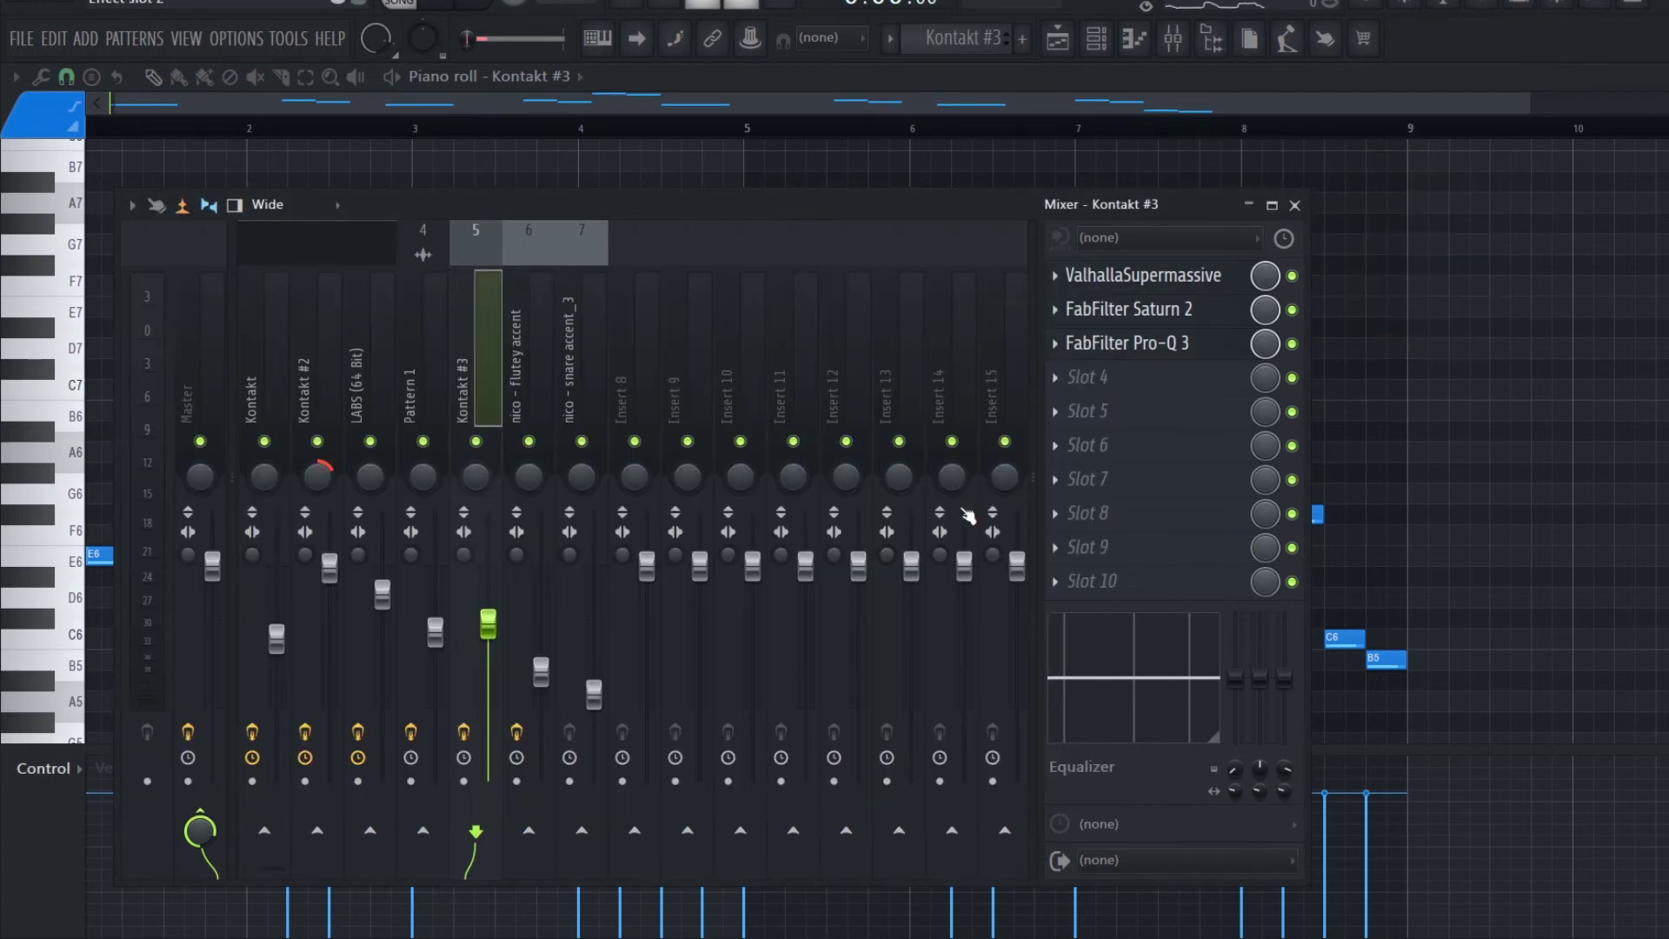
click(1216, 310)
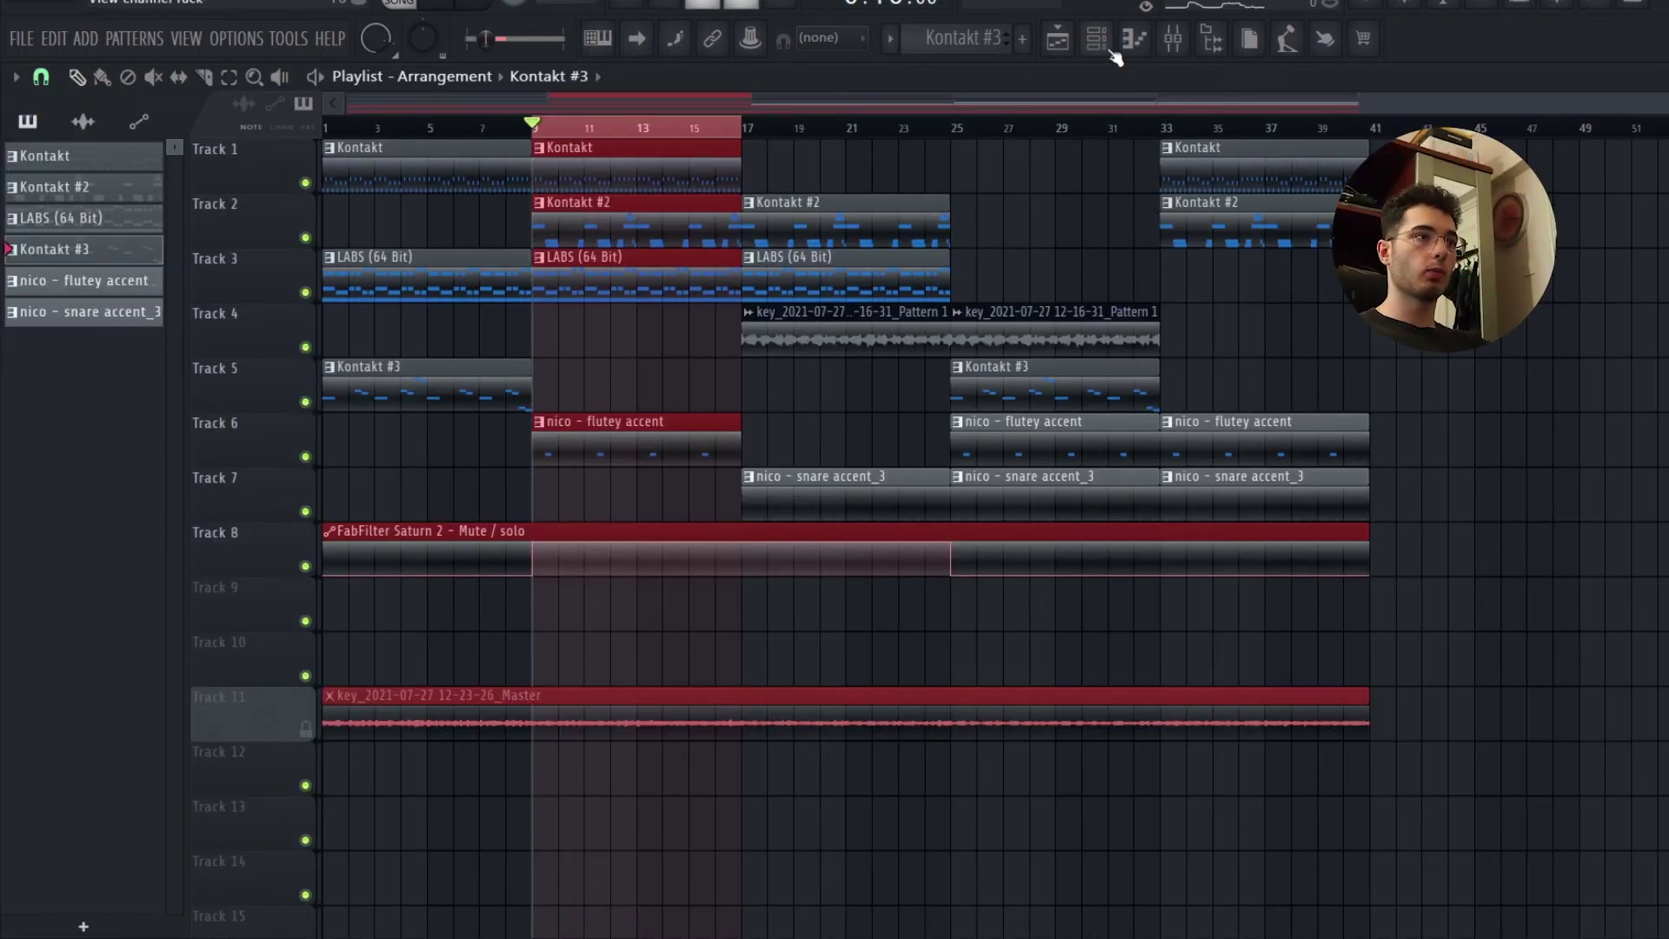
View the sampler settings of the "nico - flutey accent" channel and open its bar 9 clip in the piano roll
click(1096, 38)
click(764, 546)
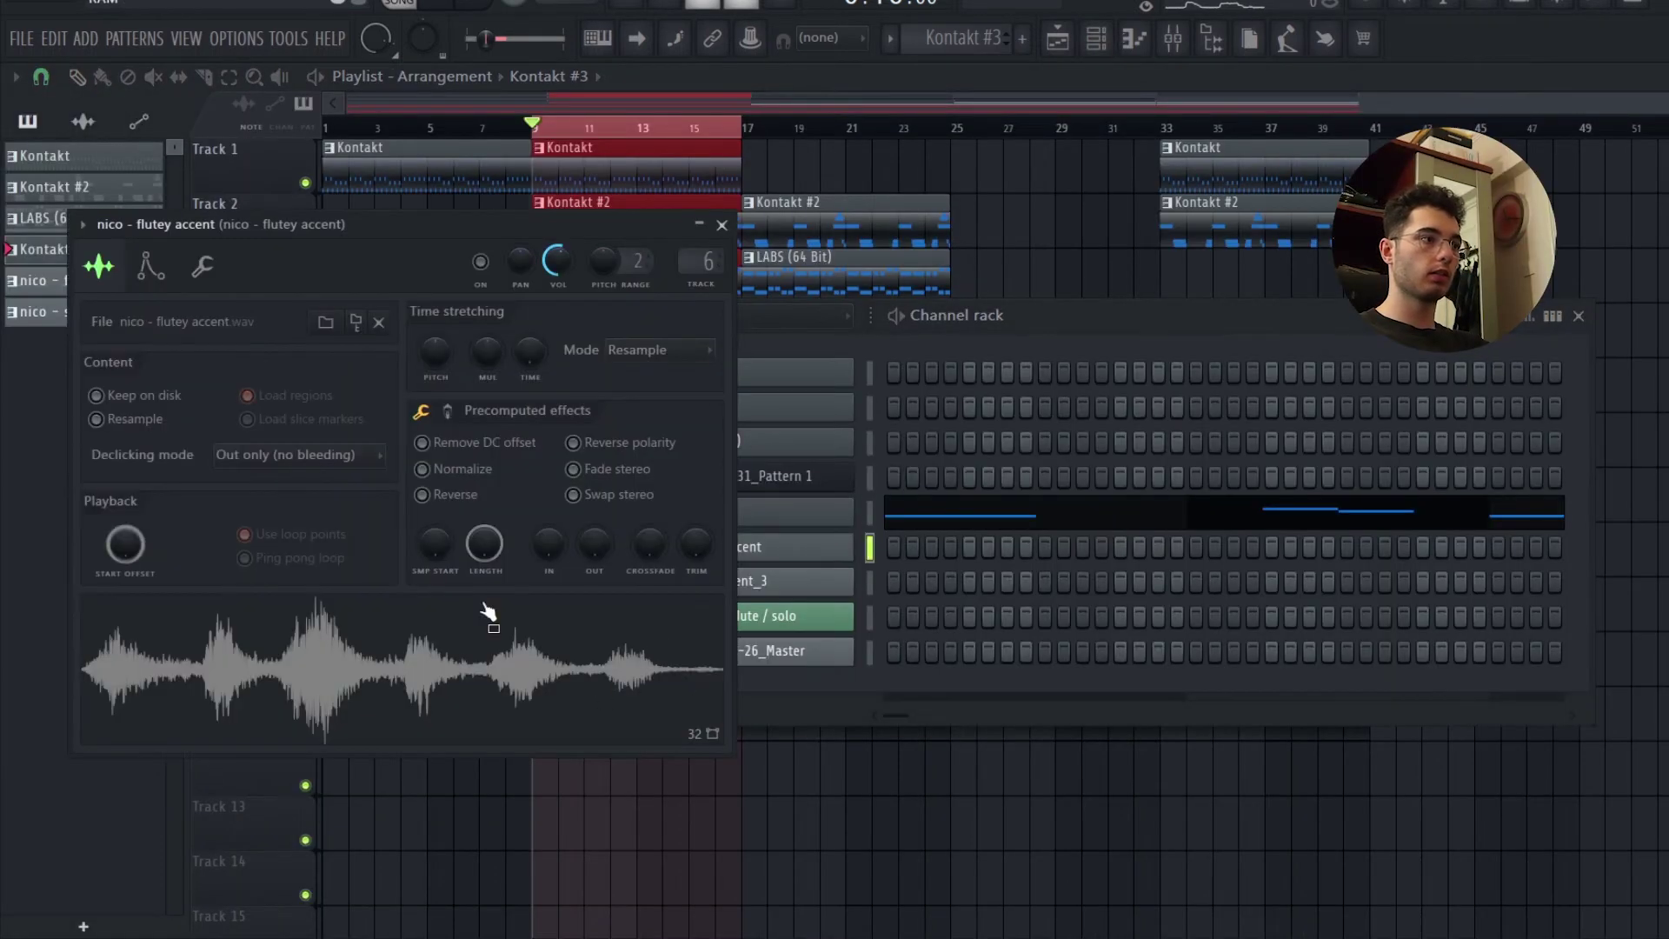
click(722, 225)
click(772, 92)
double_click(608, 431)
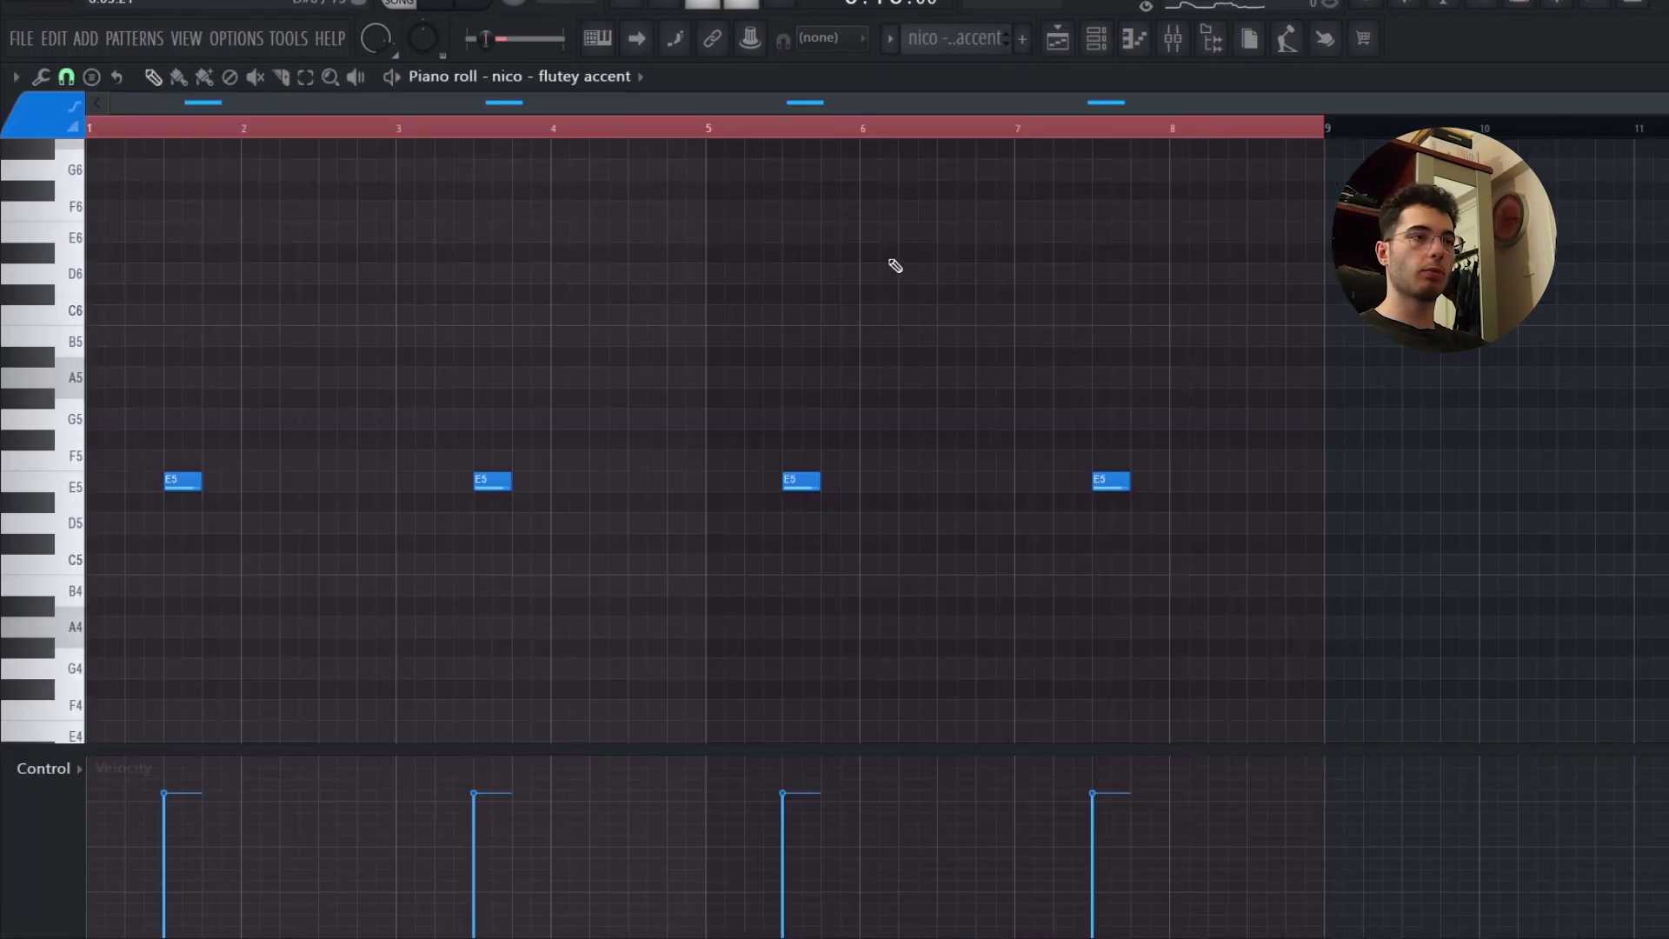
Review the effects on the "nico - flutey accent" mixer track and play back its pattern
click(1173, 38)
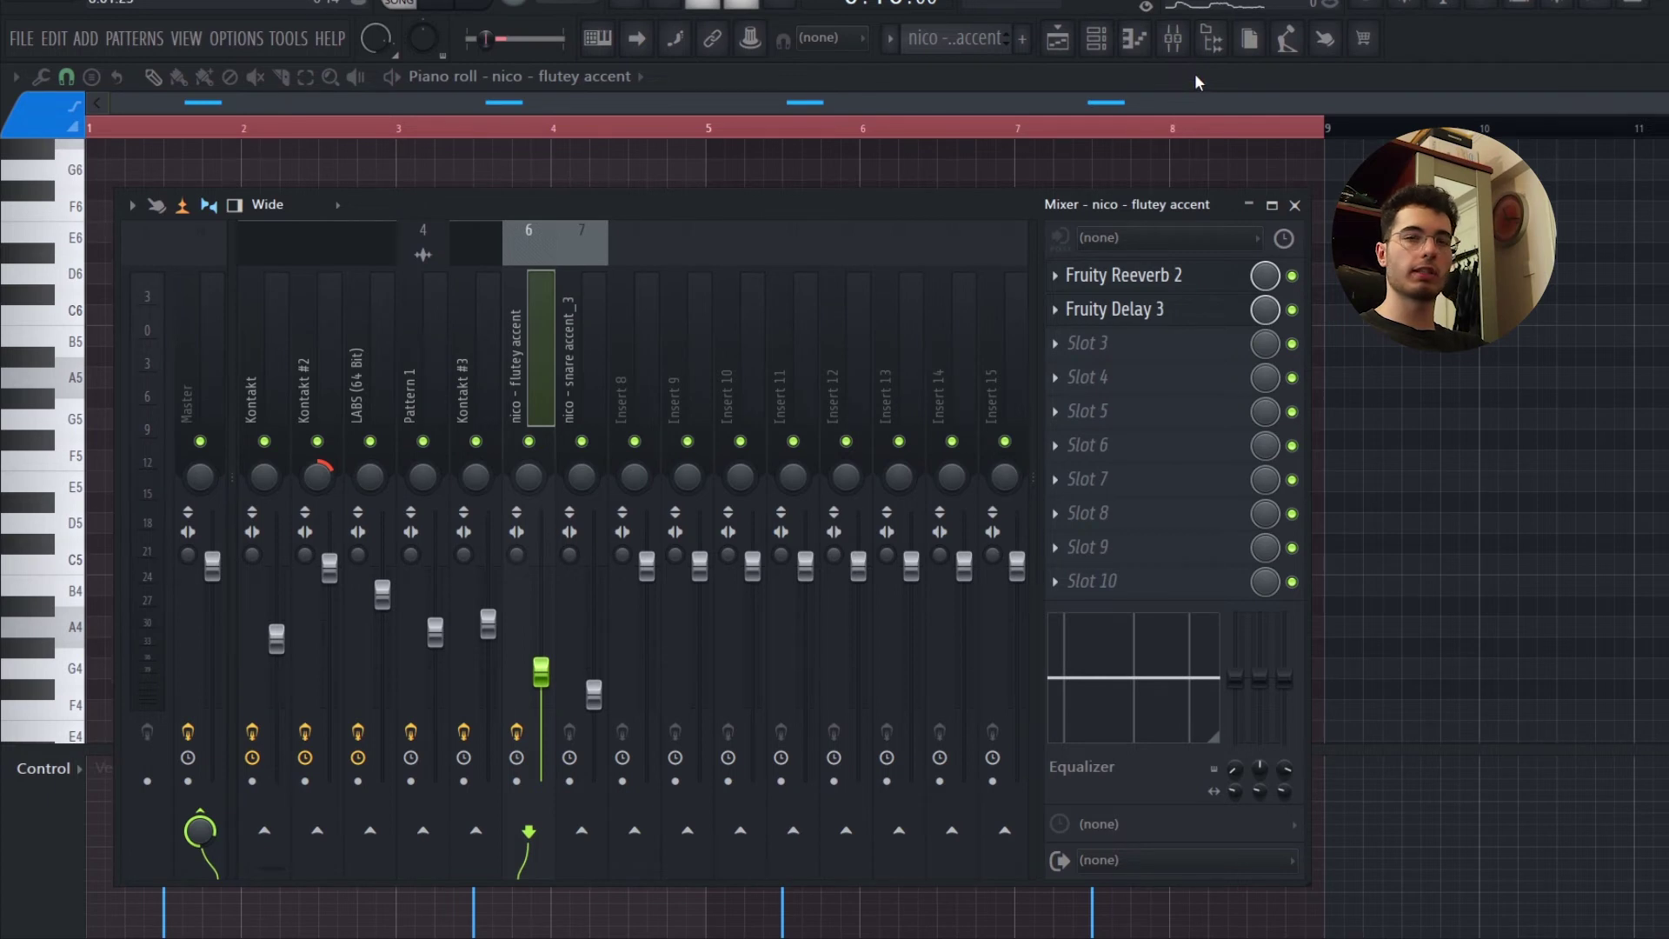
click(1173, 38)
click(1173, 38)
key(F9)
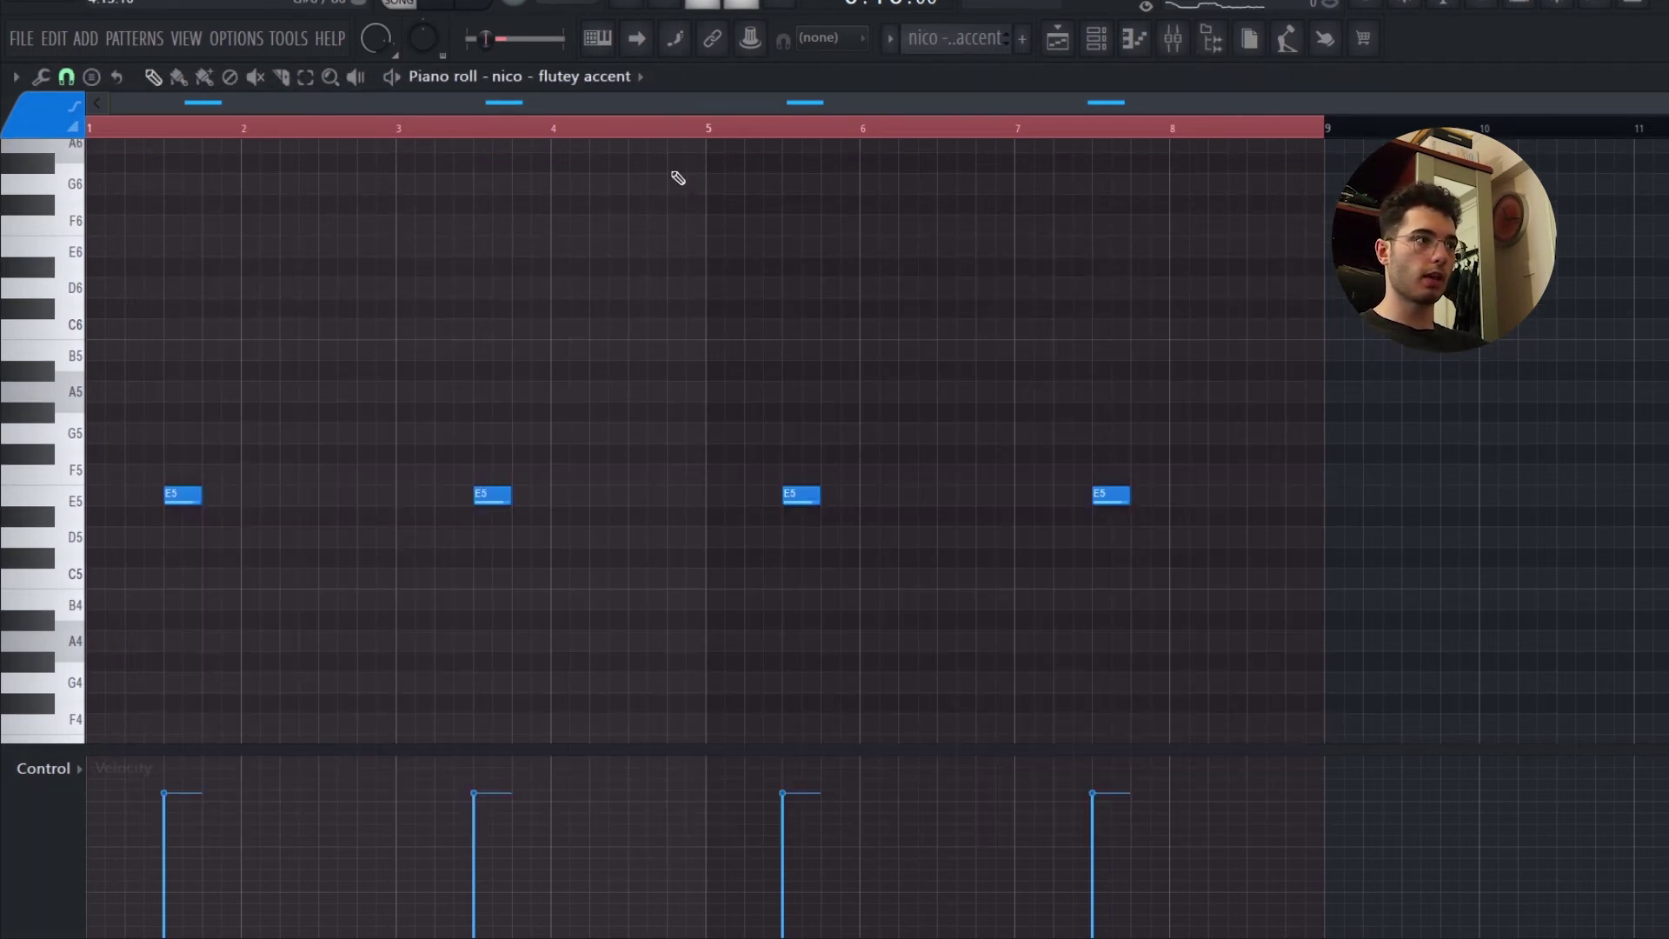
key(space)
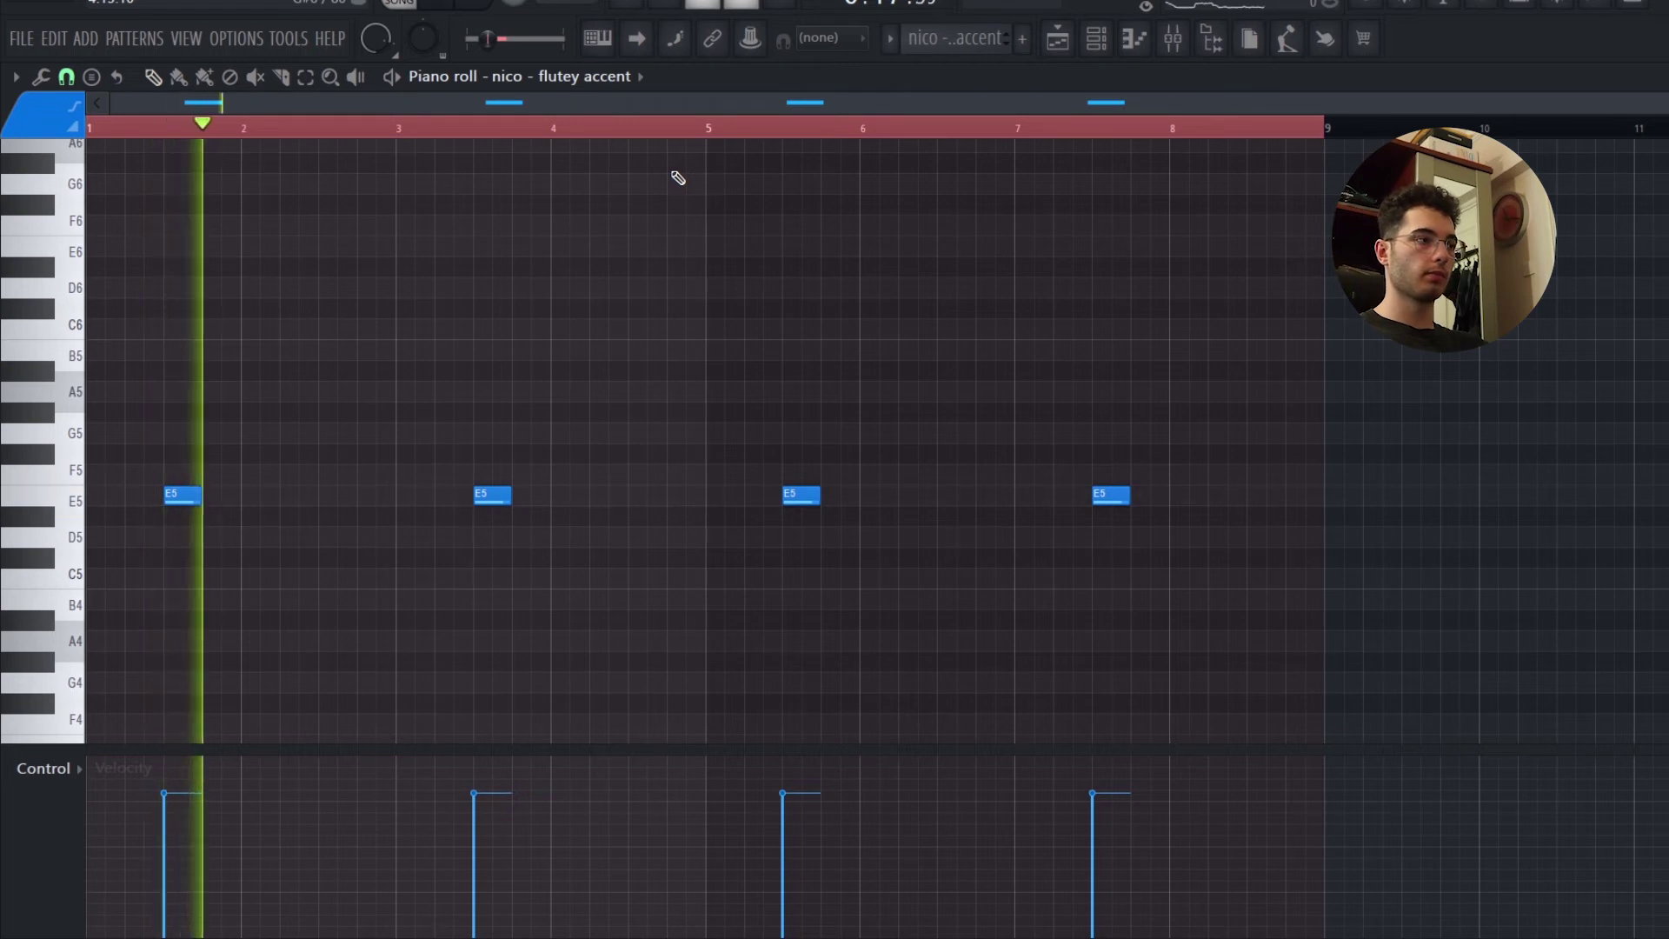
Compare the "nico - flutey accent" pattern with its Fruity Reeverb 2 and Fruity Delay 3 effects bypassed and active
key(space)
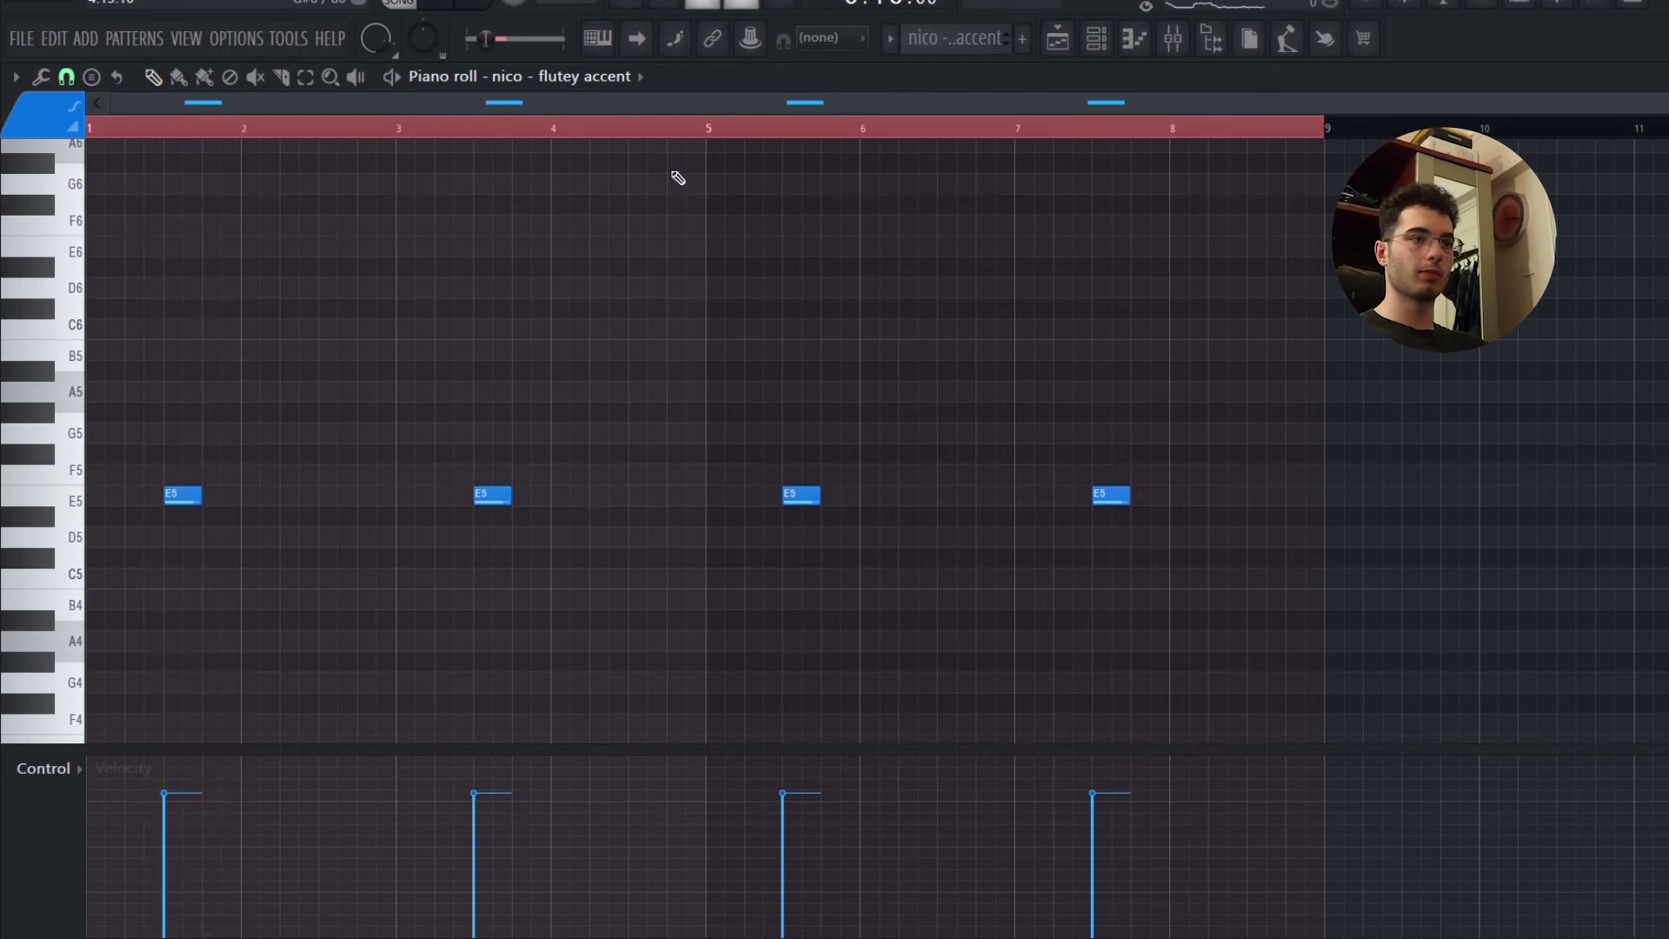
click(1174, 38)
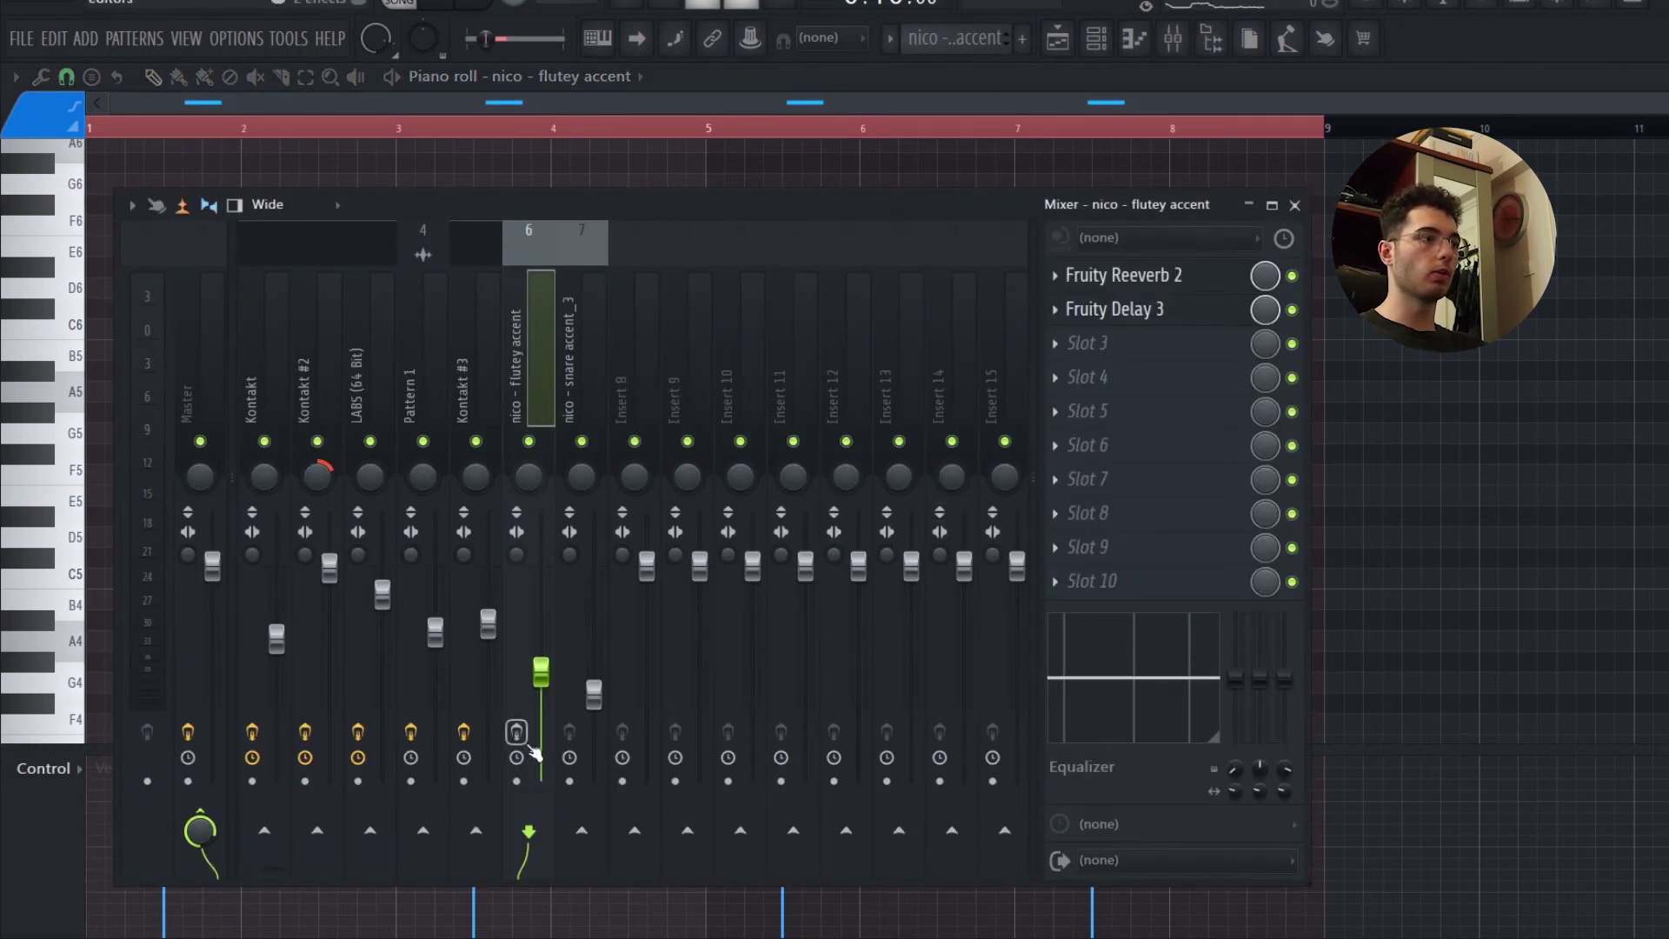
key(F9)
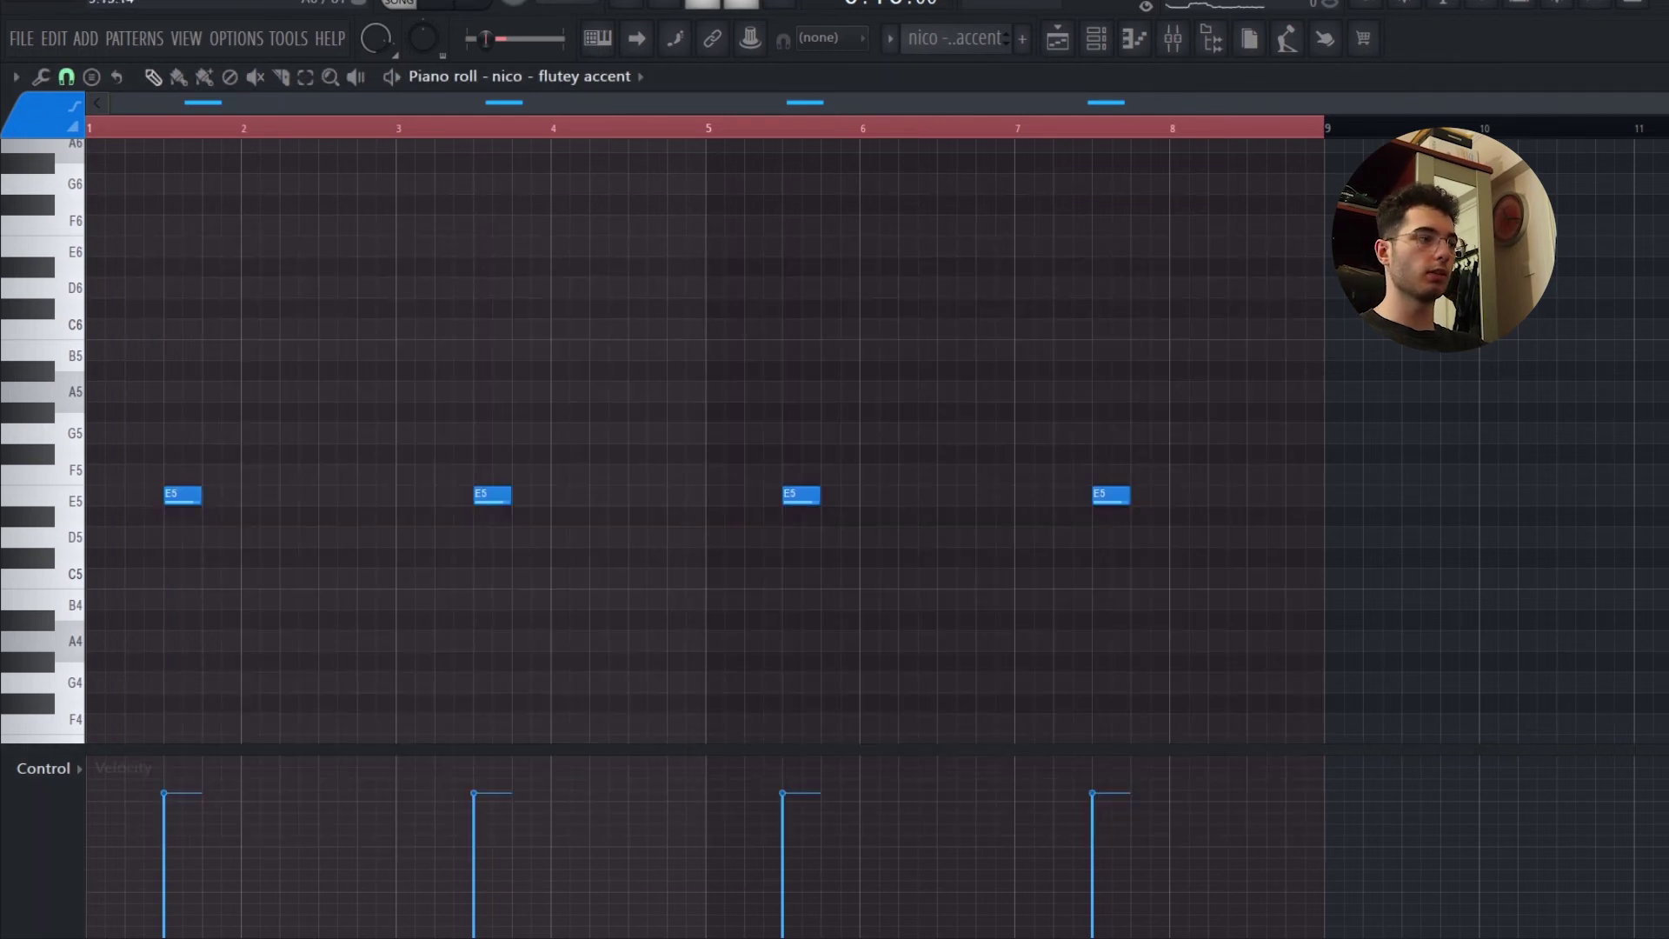
key(space)
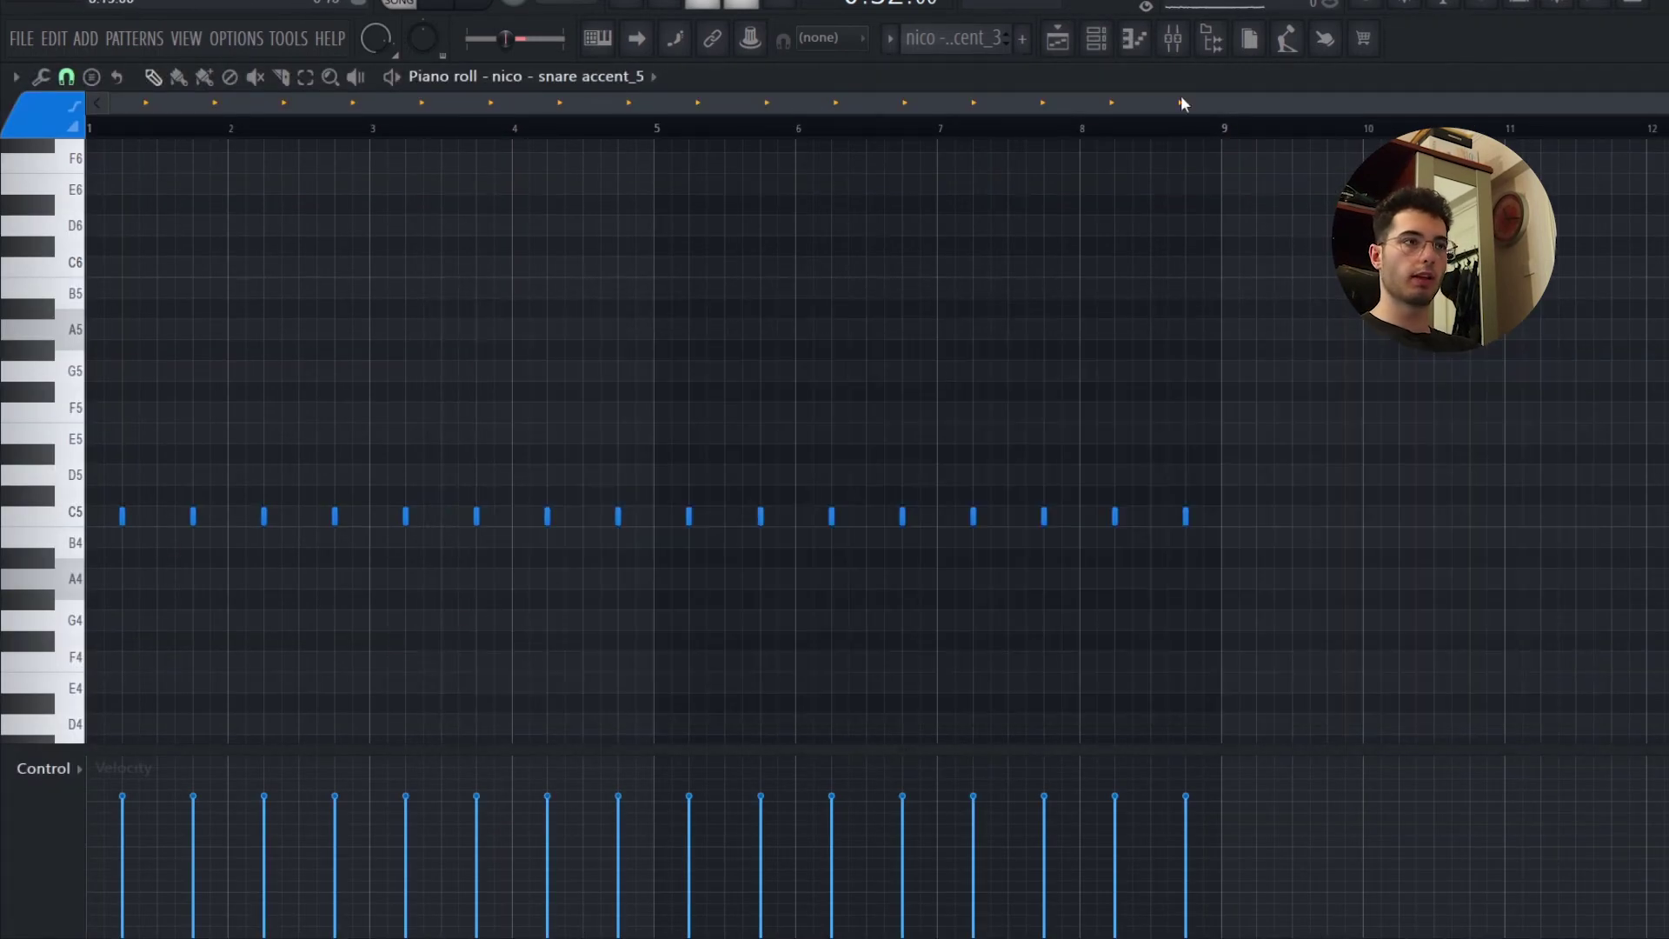
Check the effect slots of the "nico - snare accent_3" mixer track and play back its pattern
click(1173, 38)
click(593, 470)
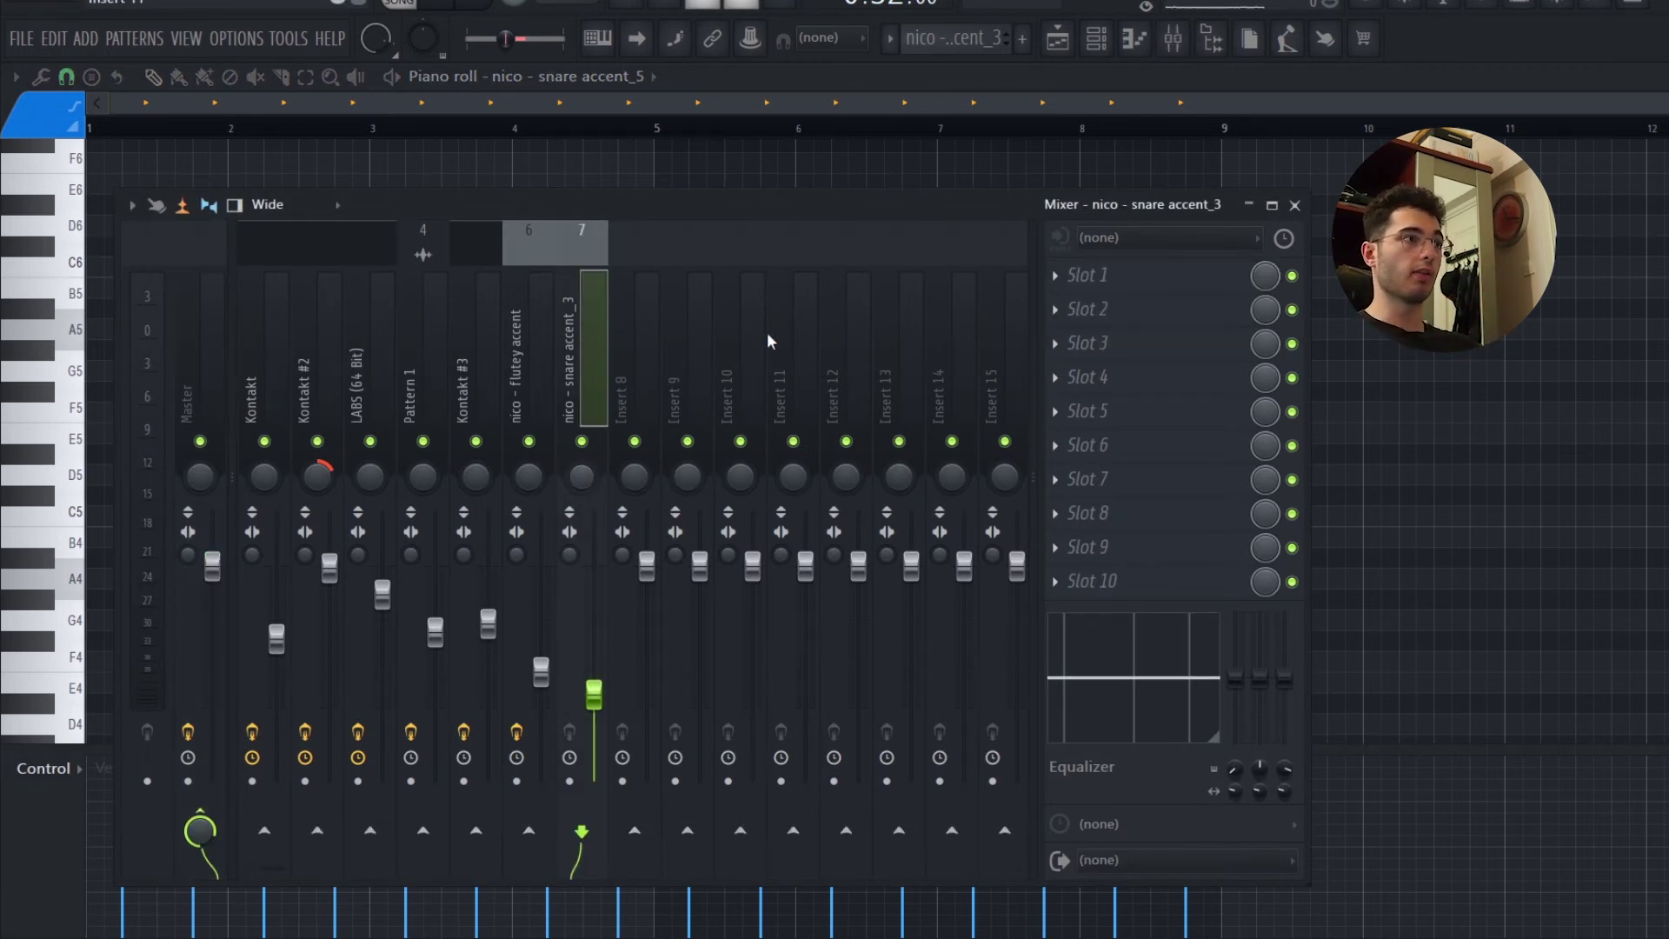
key(F9)
key(space)
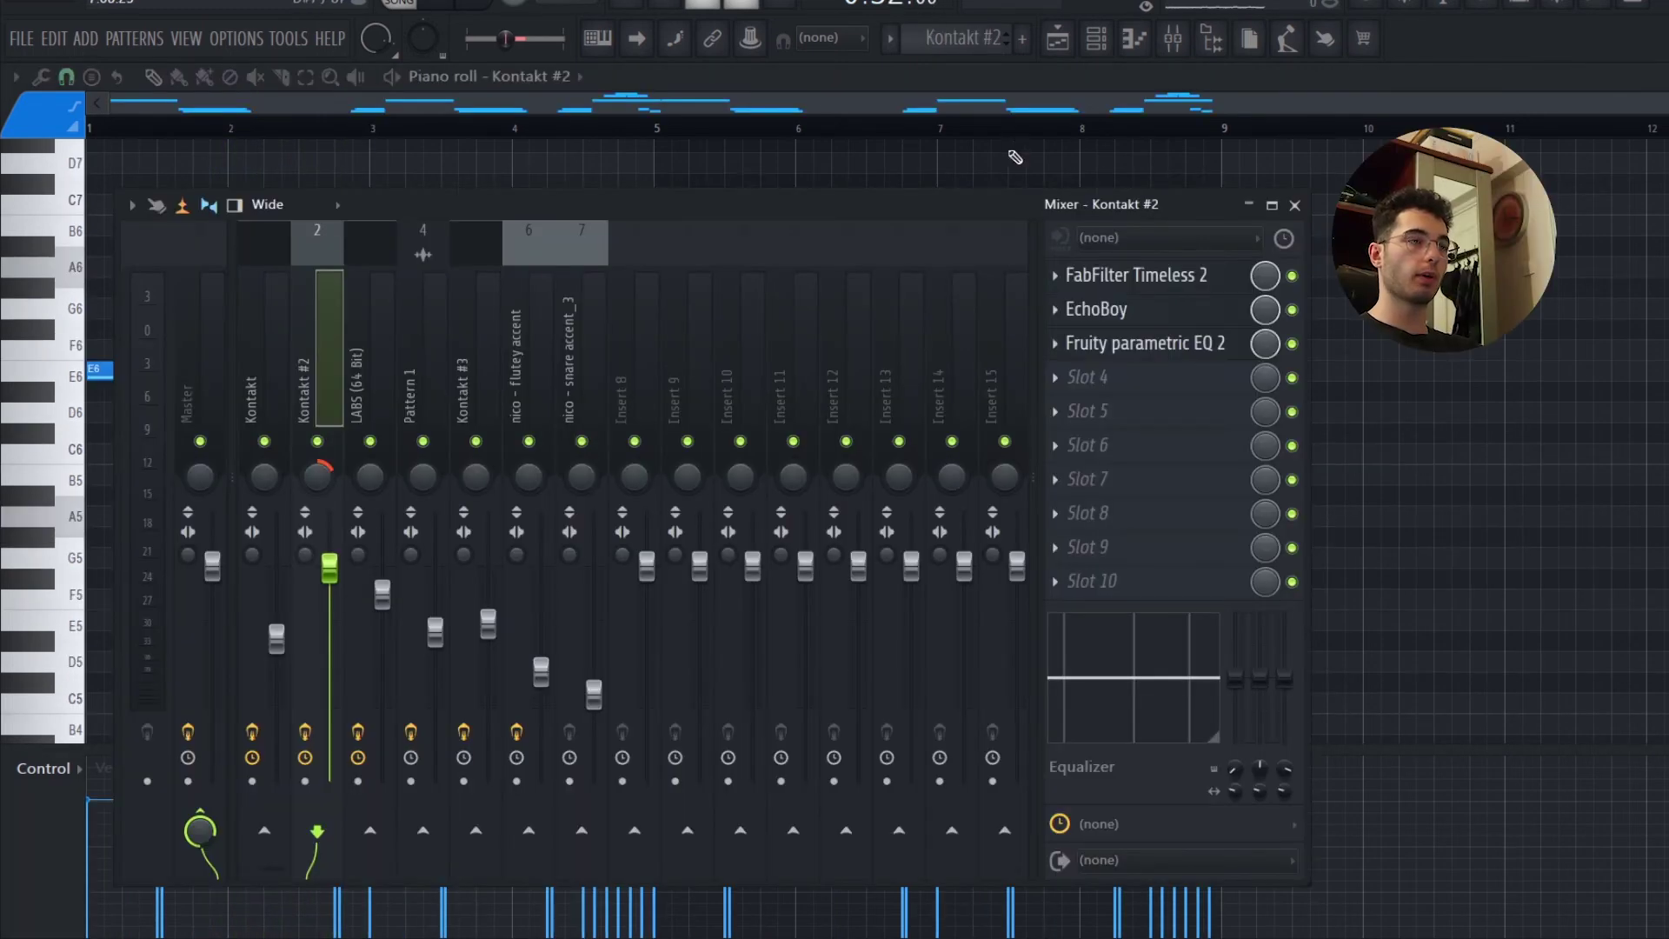
Inspect the FabFilter Timeless 2, EchoBoy and Fruity parametric EQ 2 effects on the Kontakt #2 mixer track
click(1230, 287)
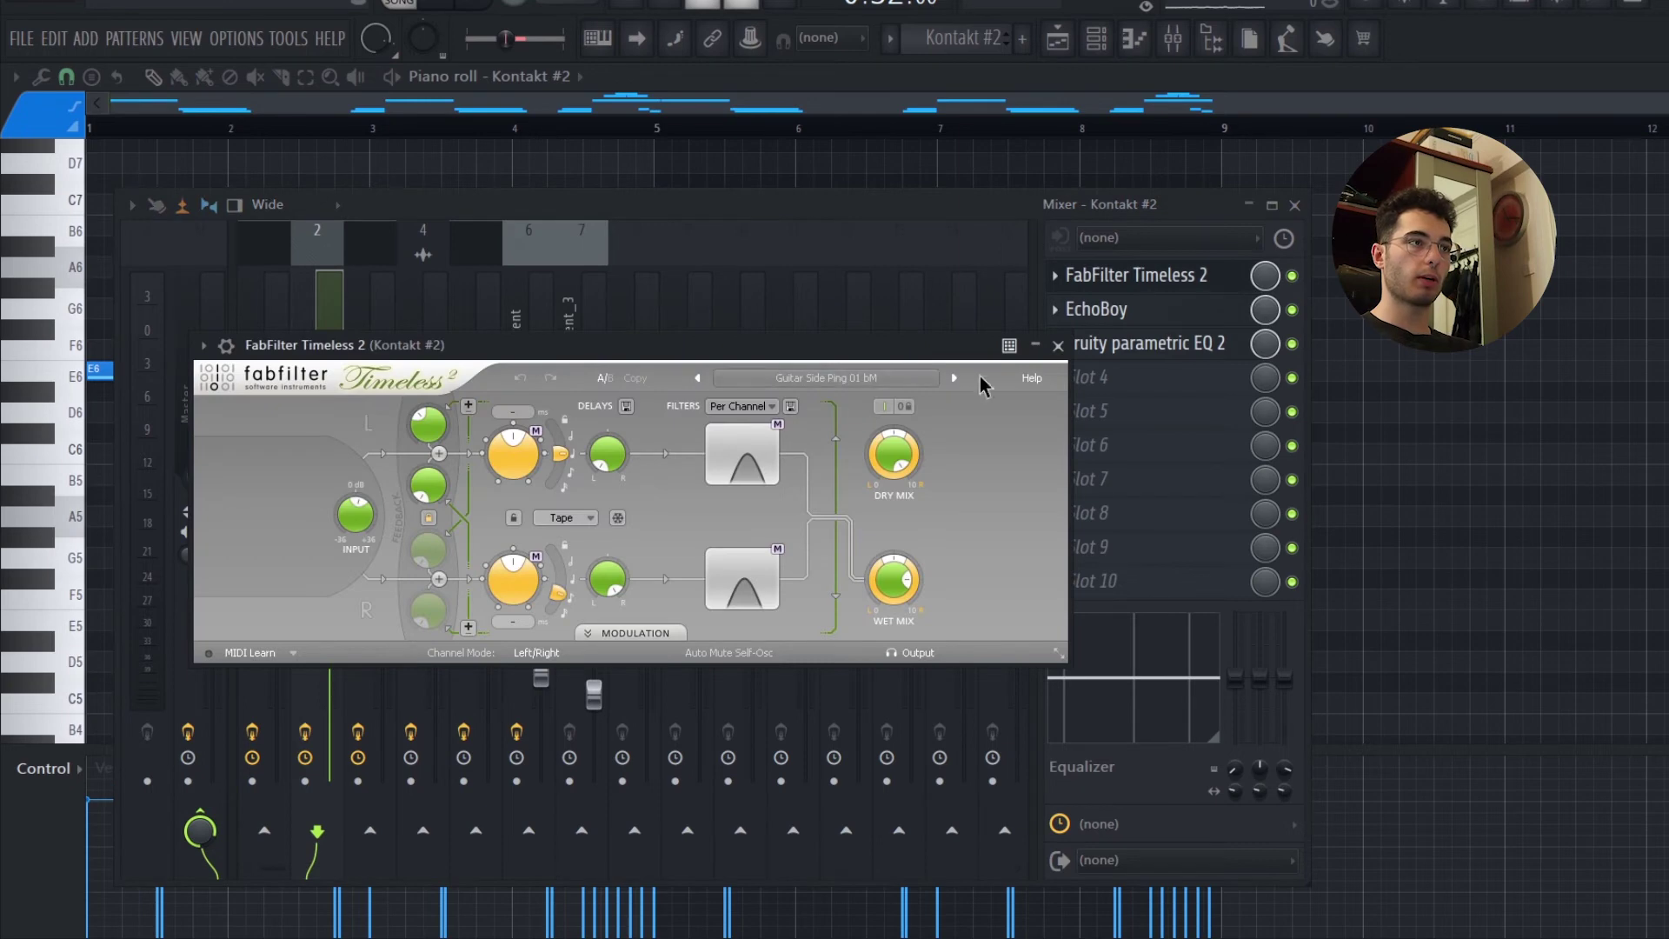
click(1058, 345)
click(1104, 310)
click(1121, 309)
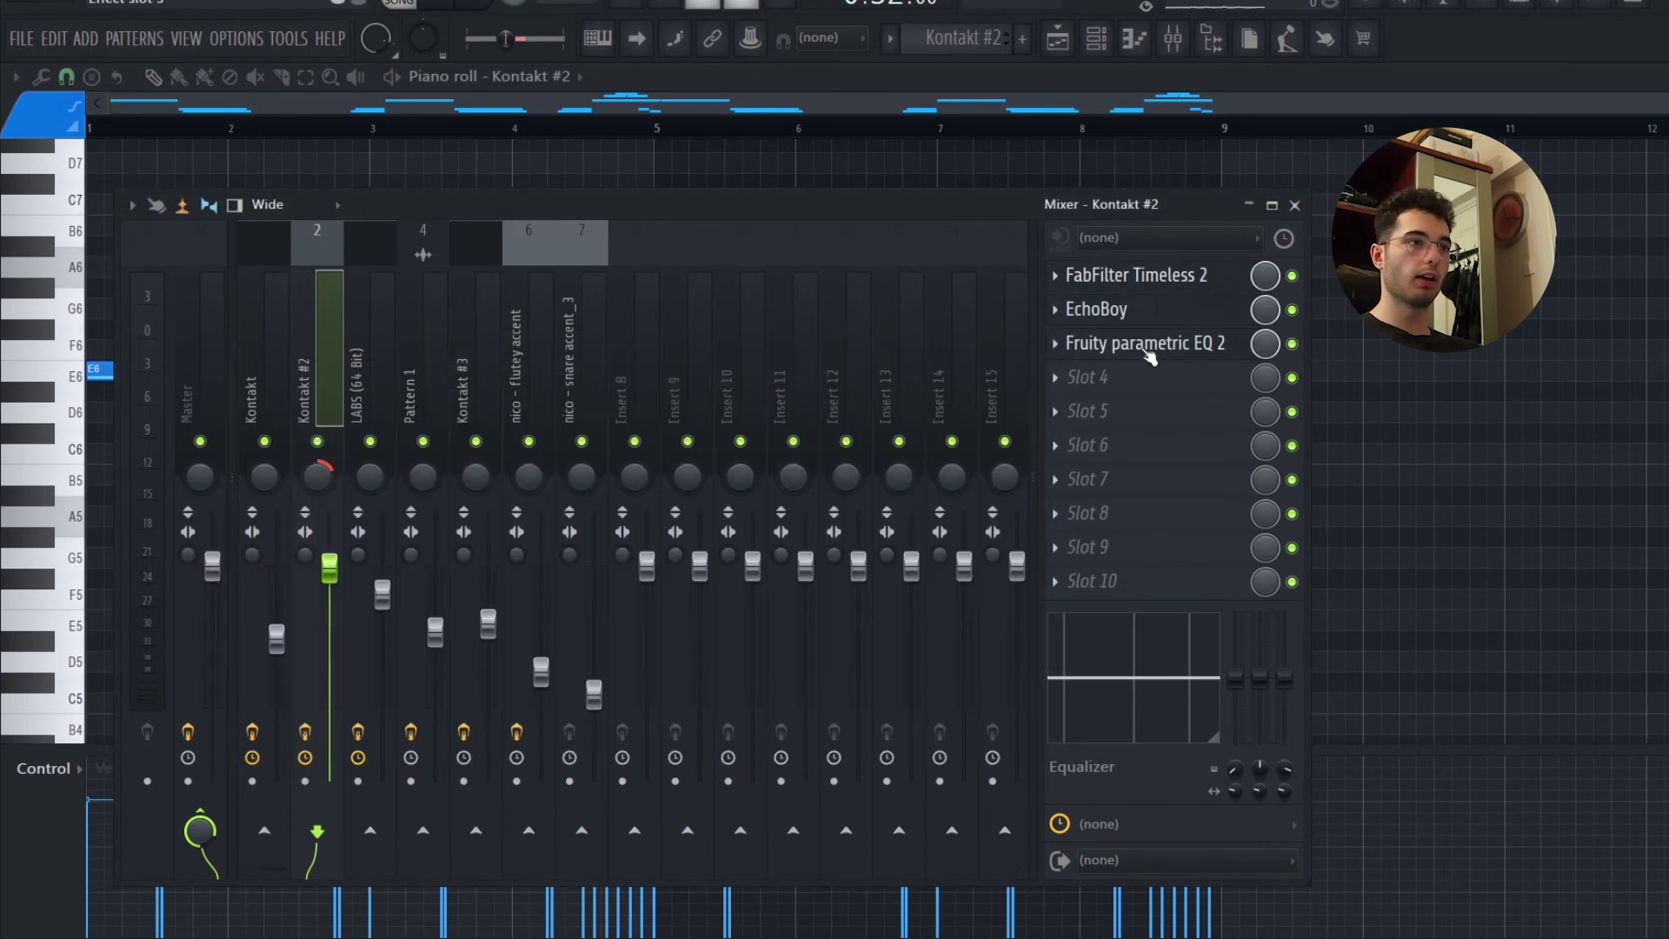
click(1145, 344)
key(Escape)
key(F9)
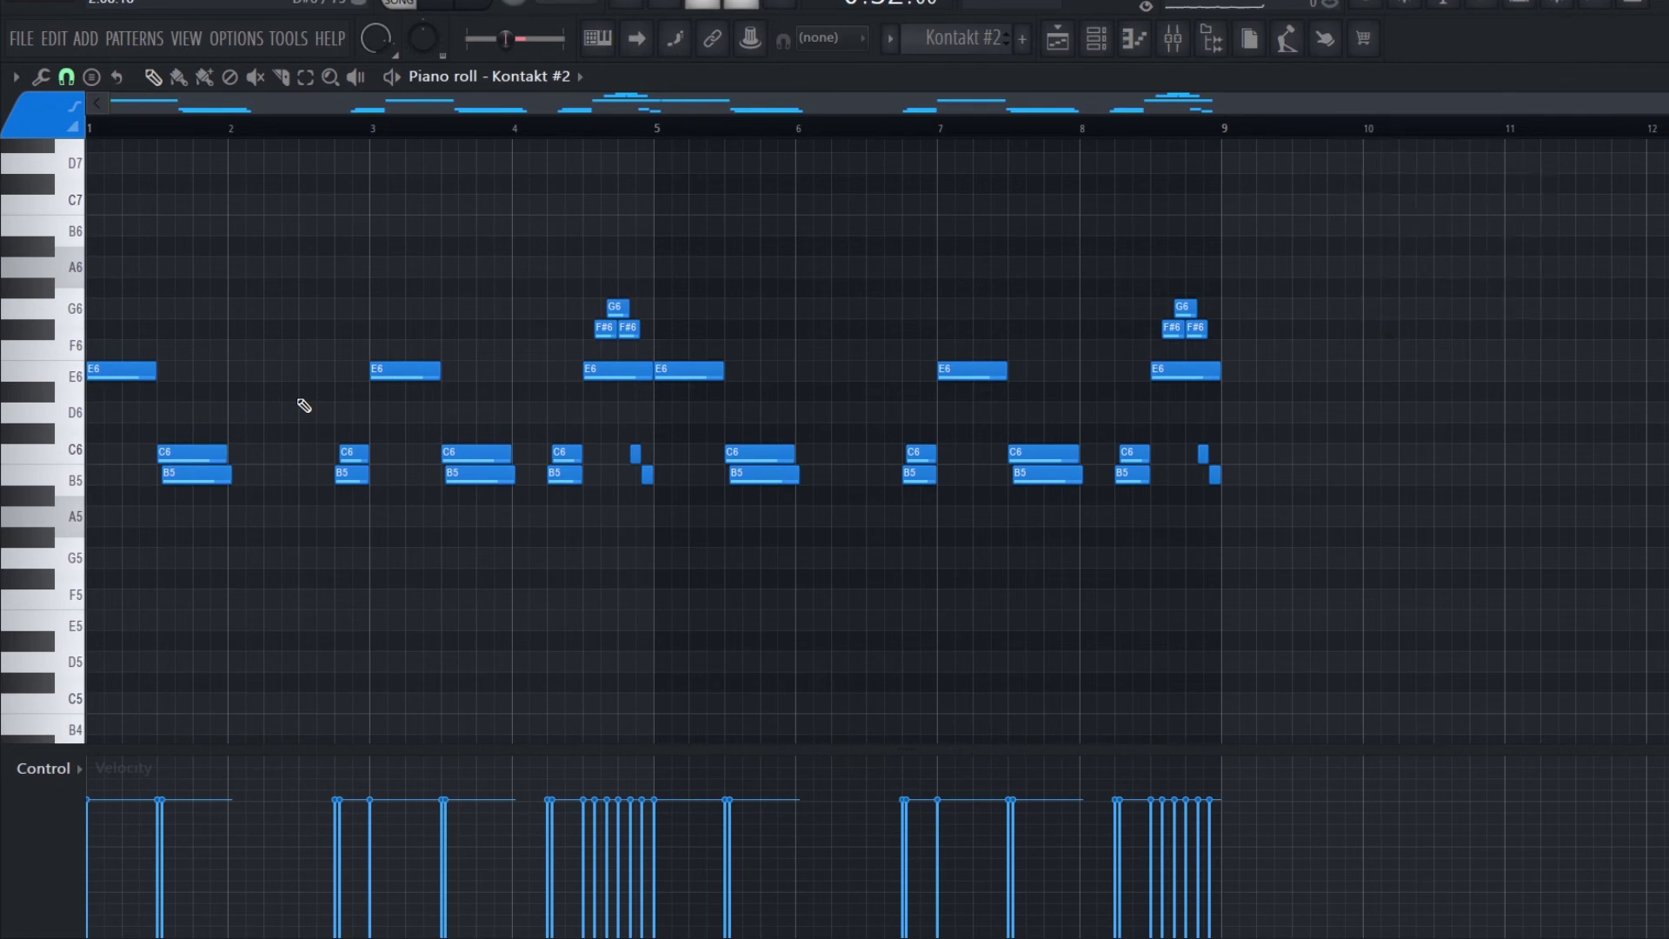
Listen to the Kontakt #2 melody in the piano roll and examine the offset C6 and B5 notes in its first bars
key(space)
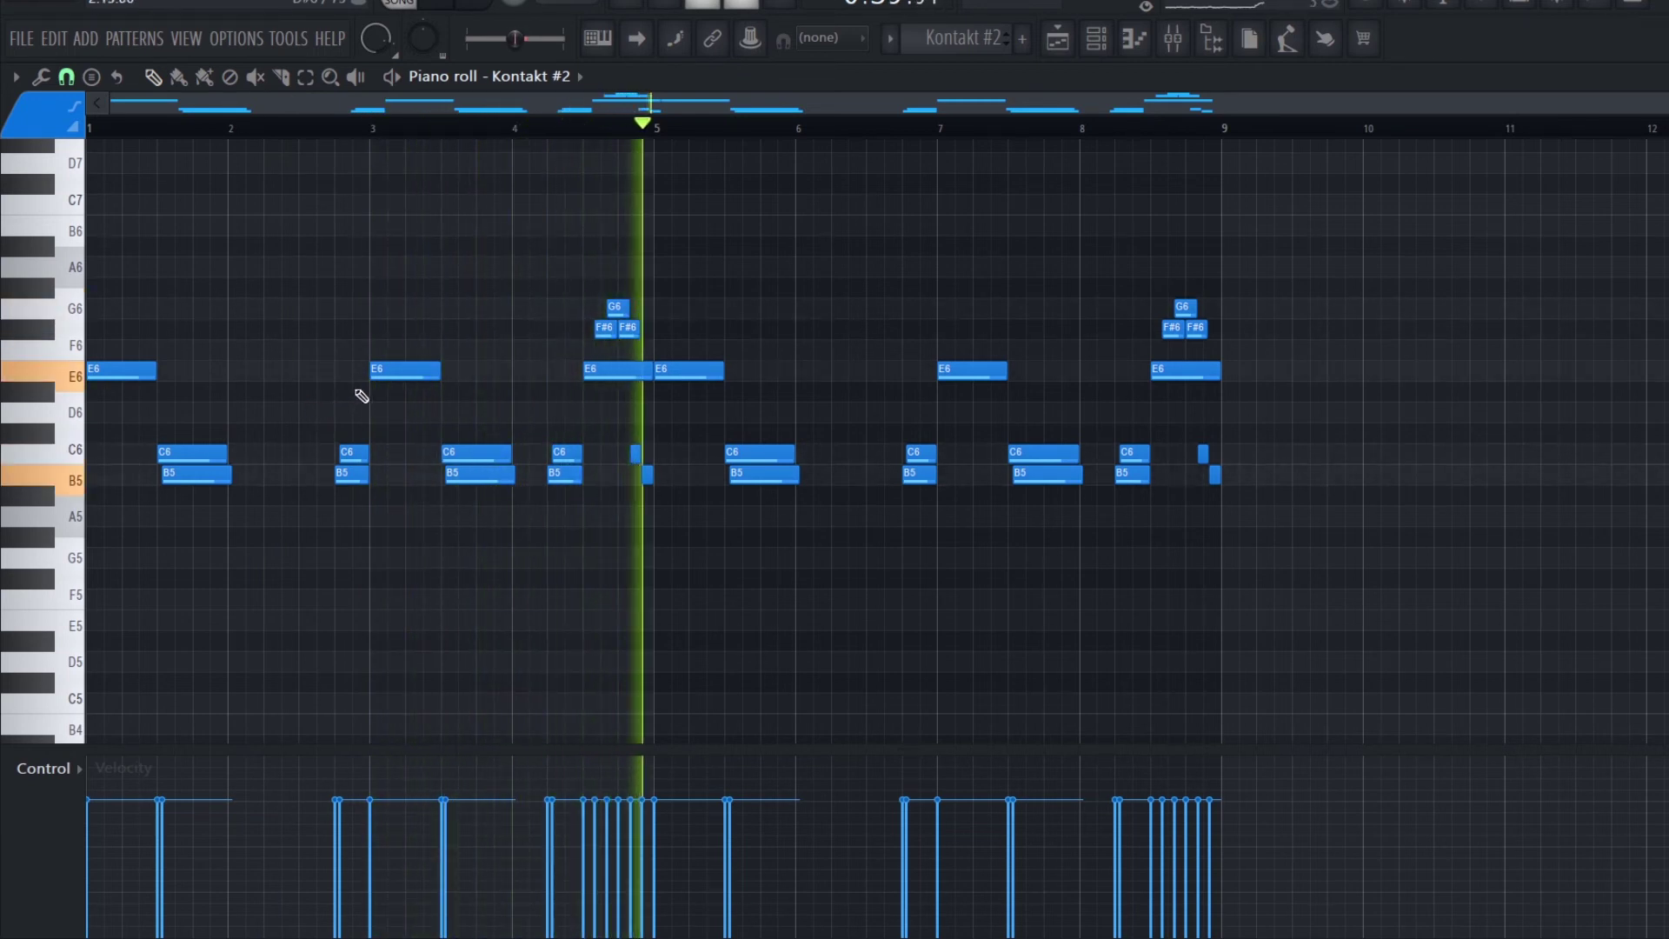
key(space)
scroll(513, 371, down, 1)
scroll(473, 392, up, 2)
scroll(565, 332, up, 2)
scroll(590, 326, up, 1)
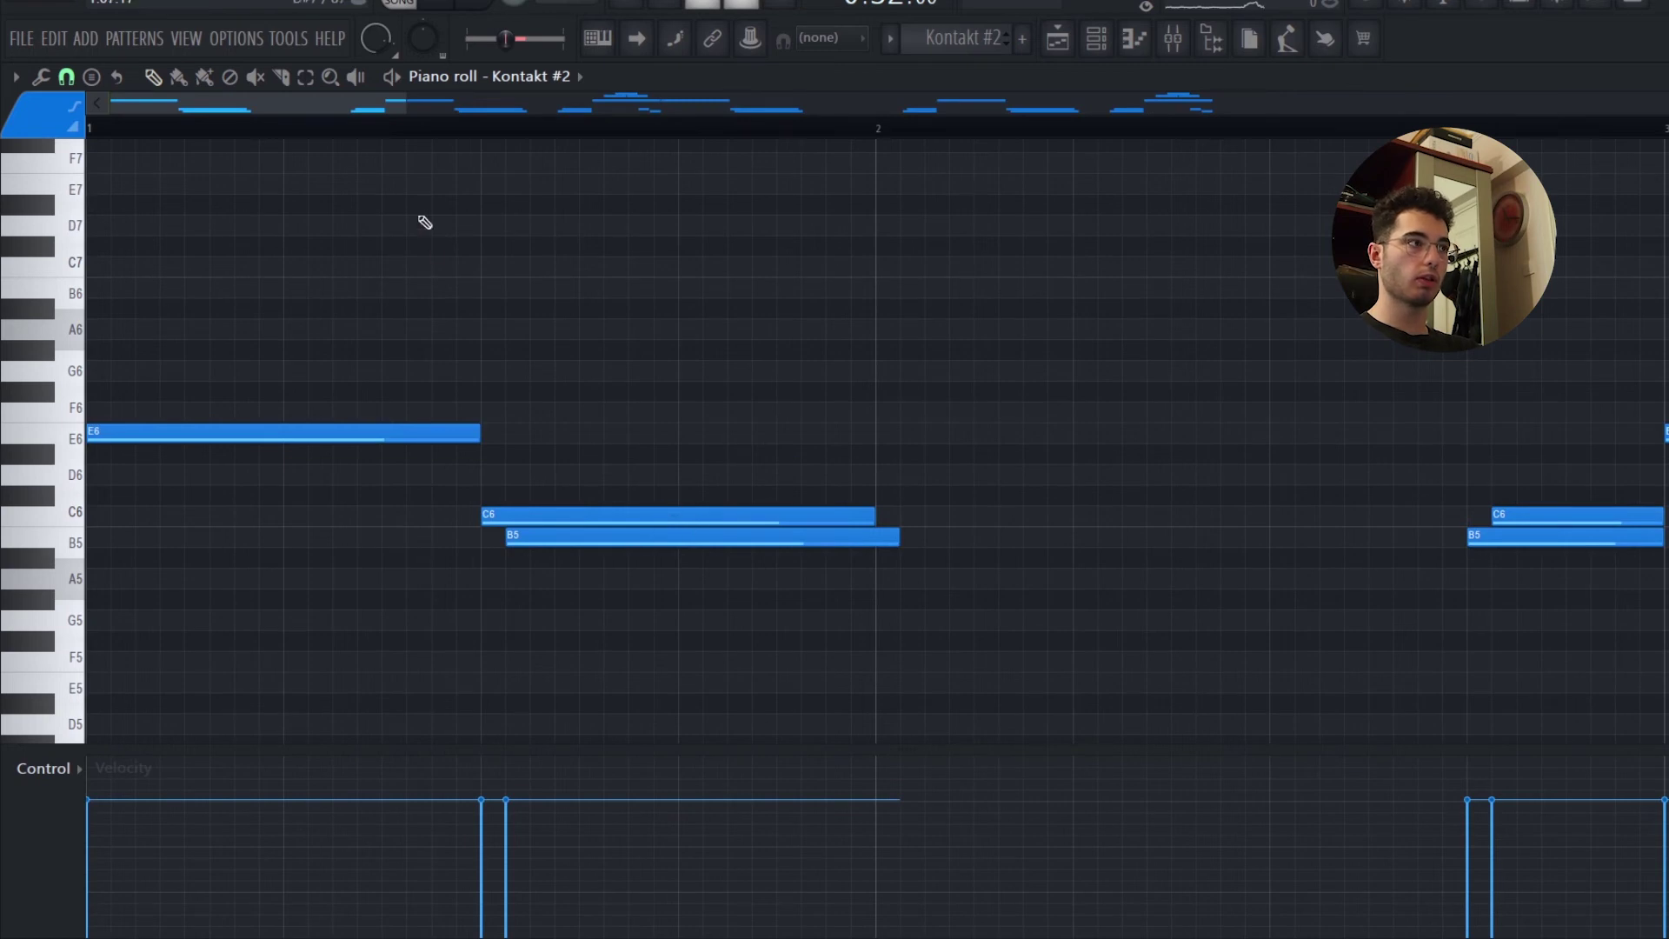
scroll(585, 409, down, 3)
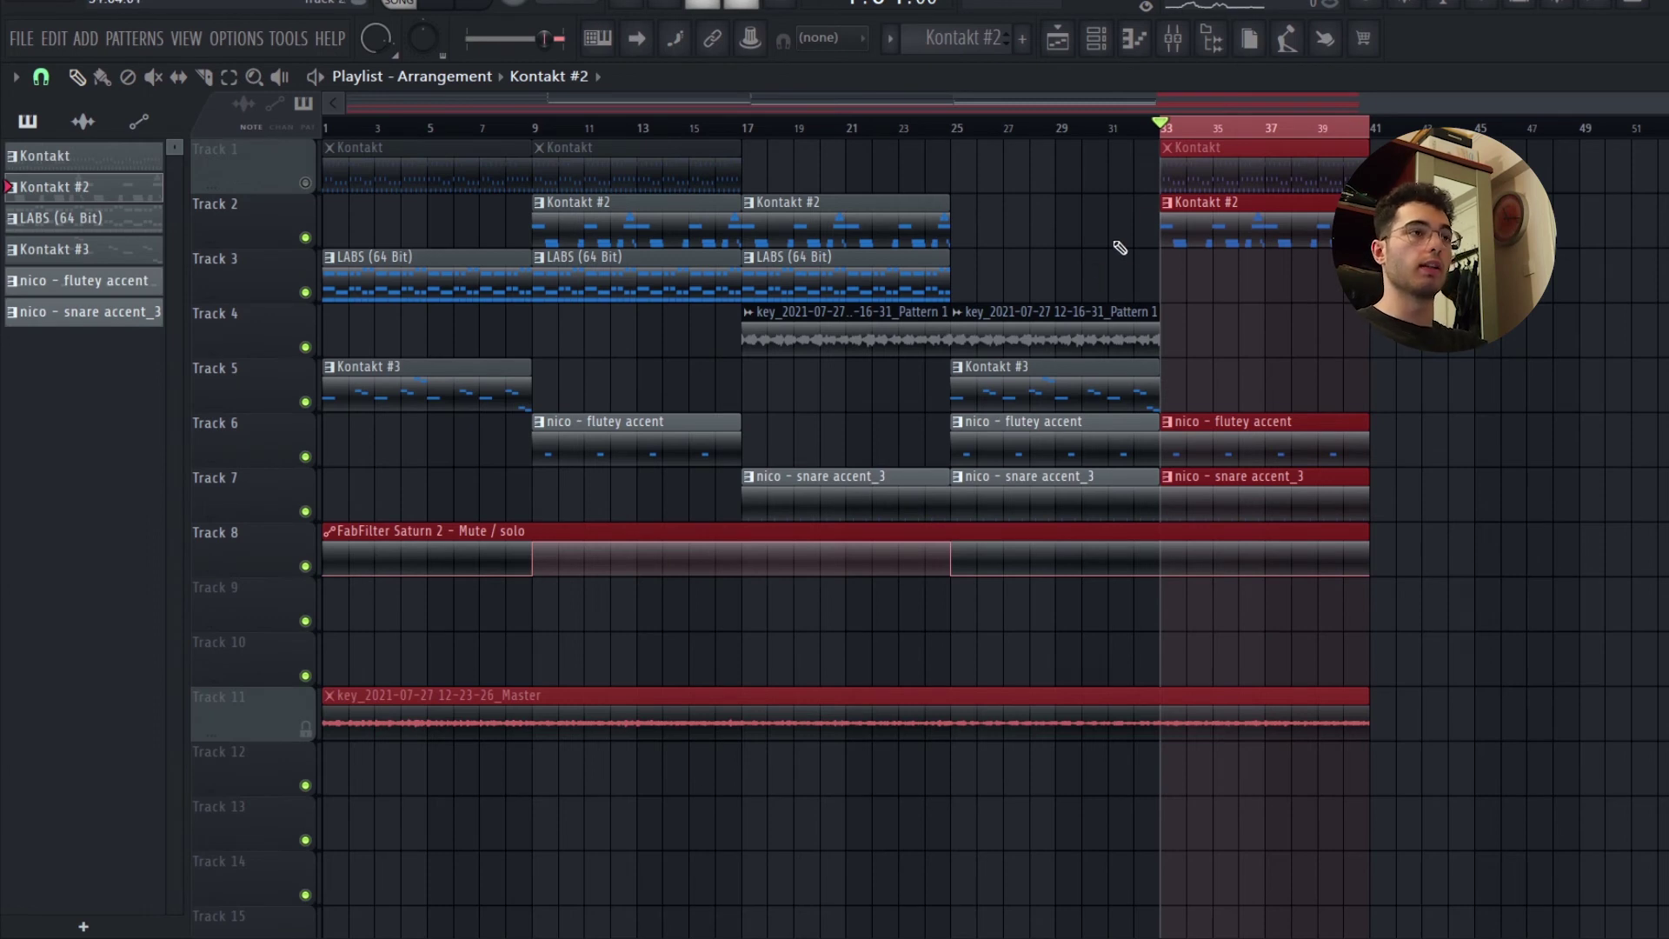
Play bars 33 to 41 of the arrangement and select bars 25 to 33 in the playlist
key(space)
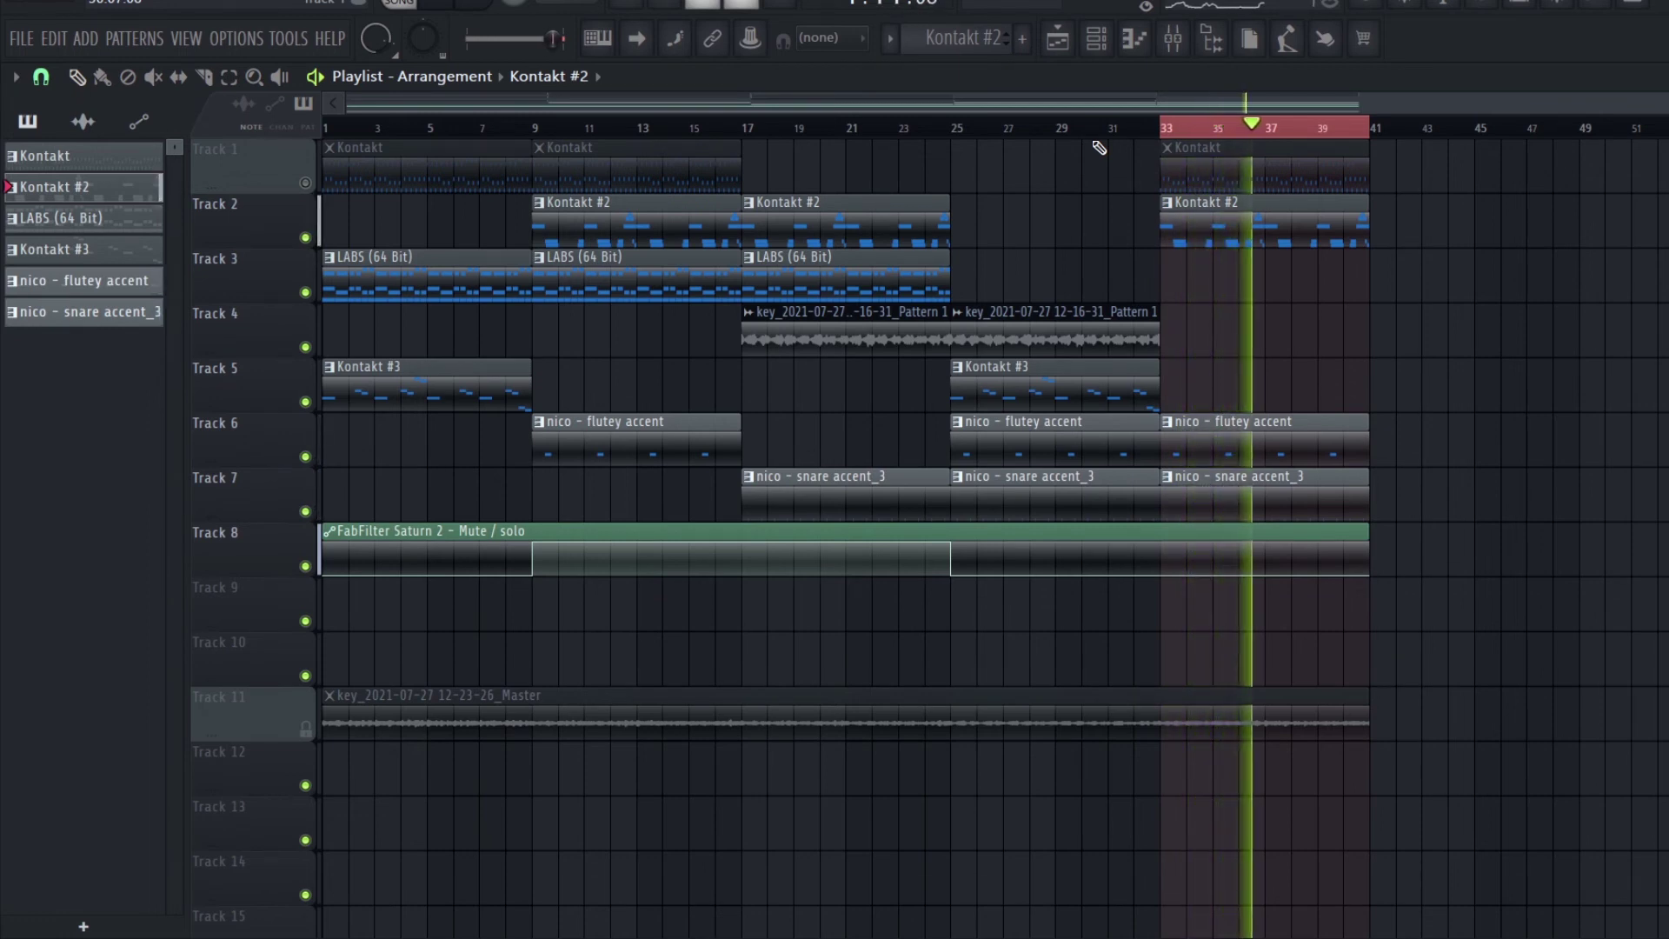
key(space)
drag(989, 130, 1161, 131)
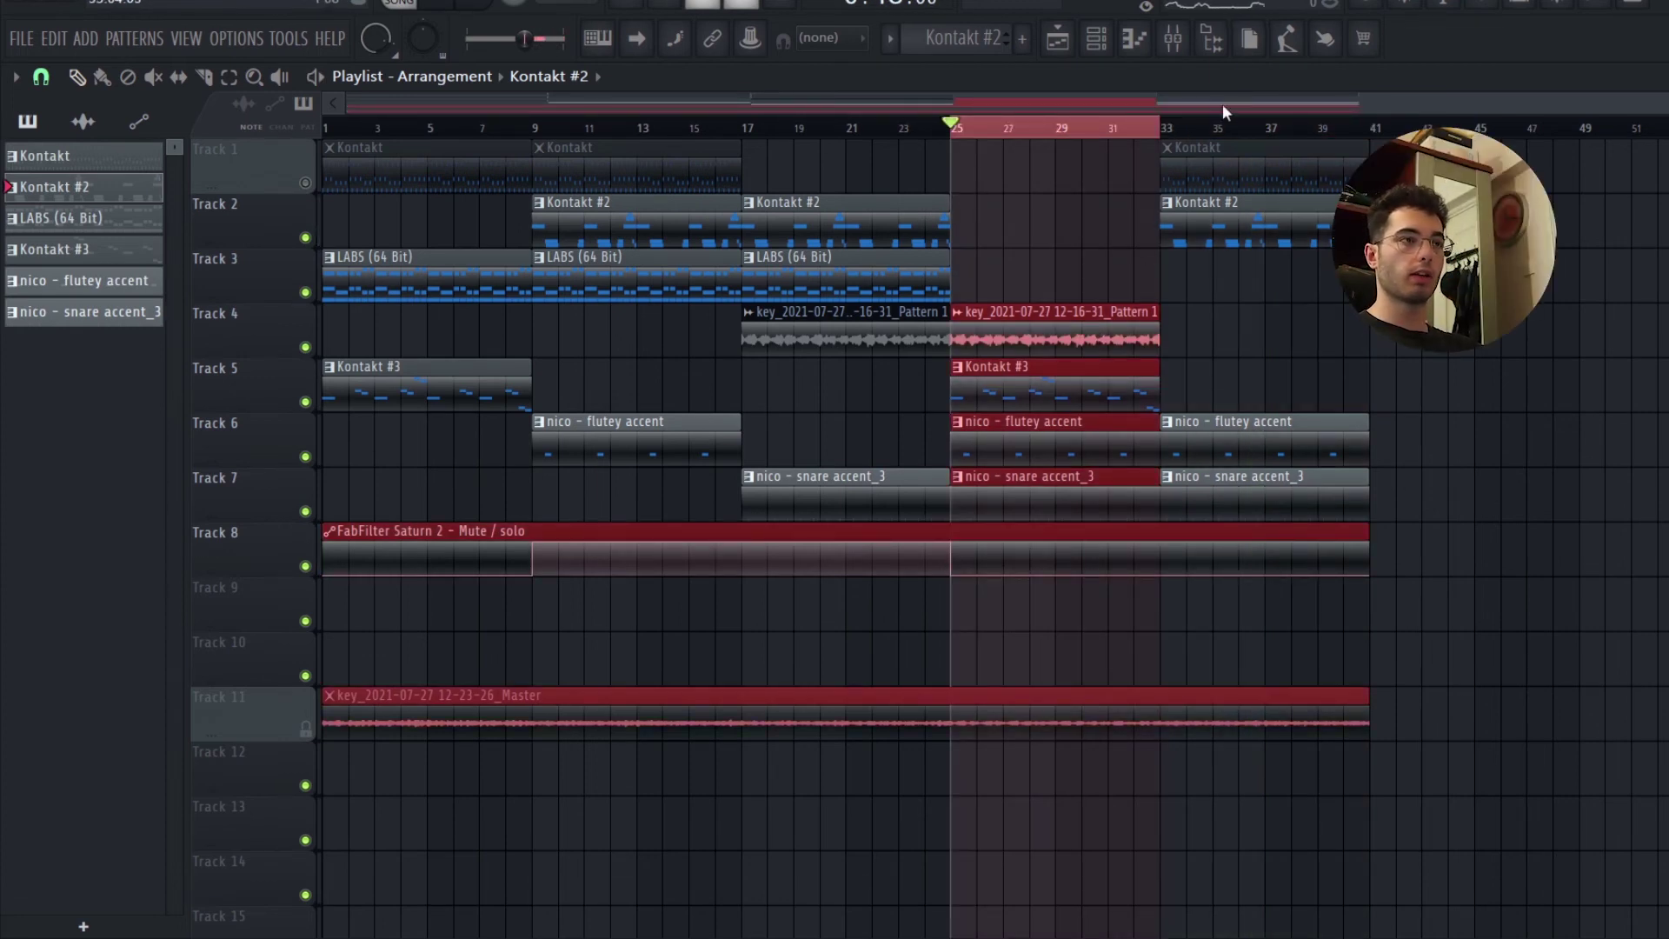
View the sampler settings and waveform of the Pattern 1 audio clip at bar 25 on Track 4
double_click(1096, 340)
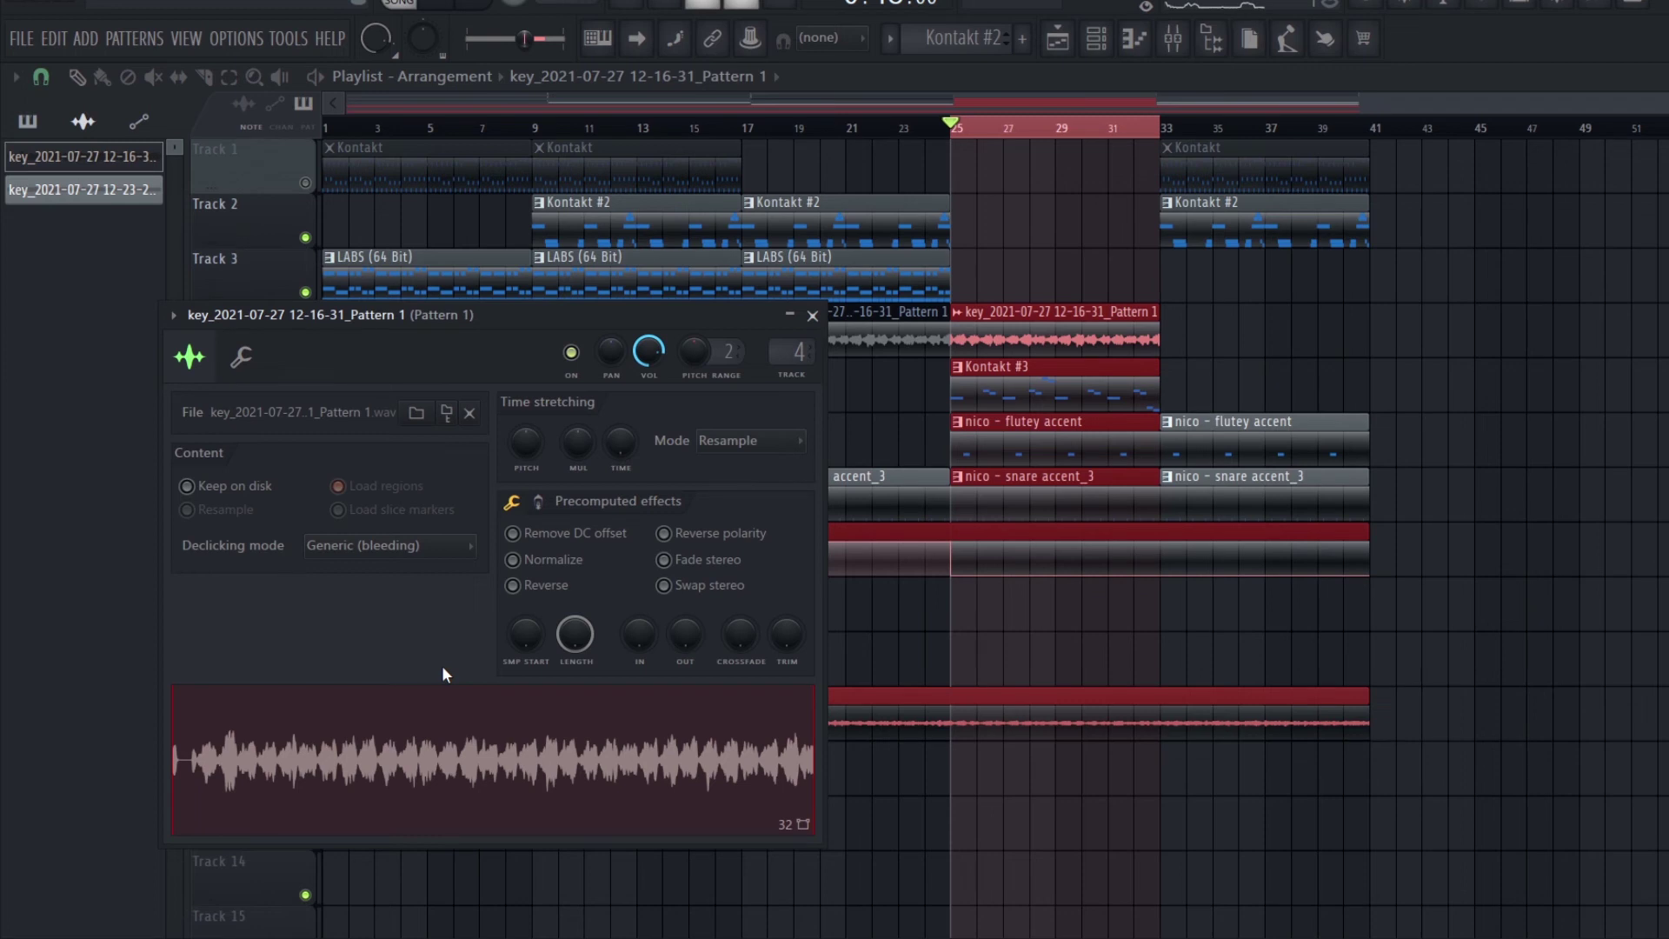
key(ctrl+s)
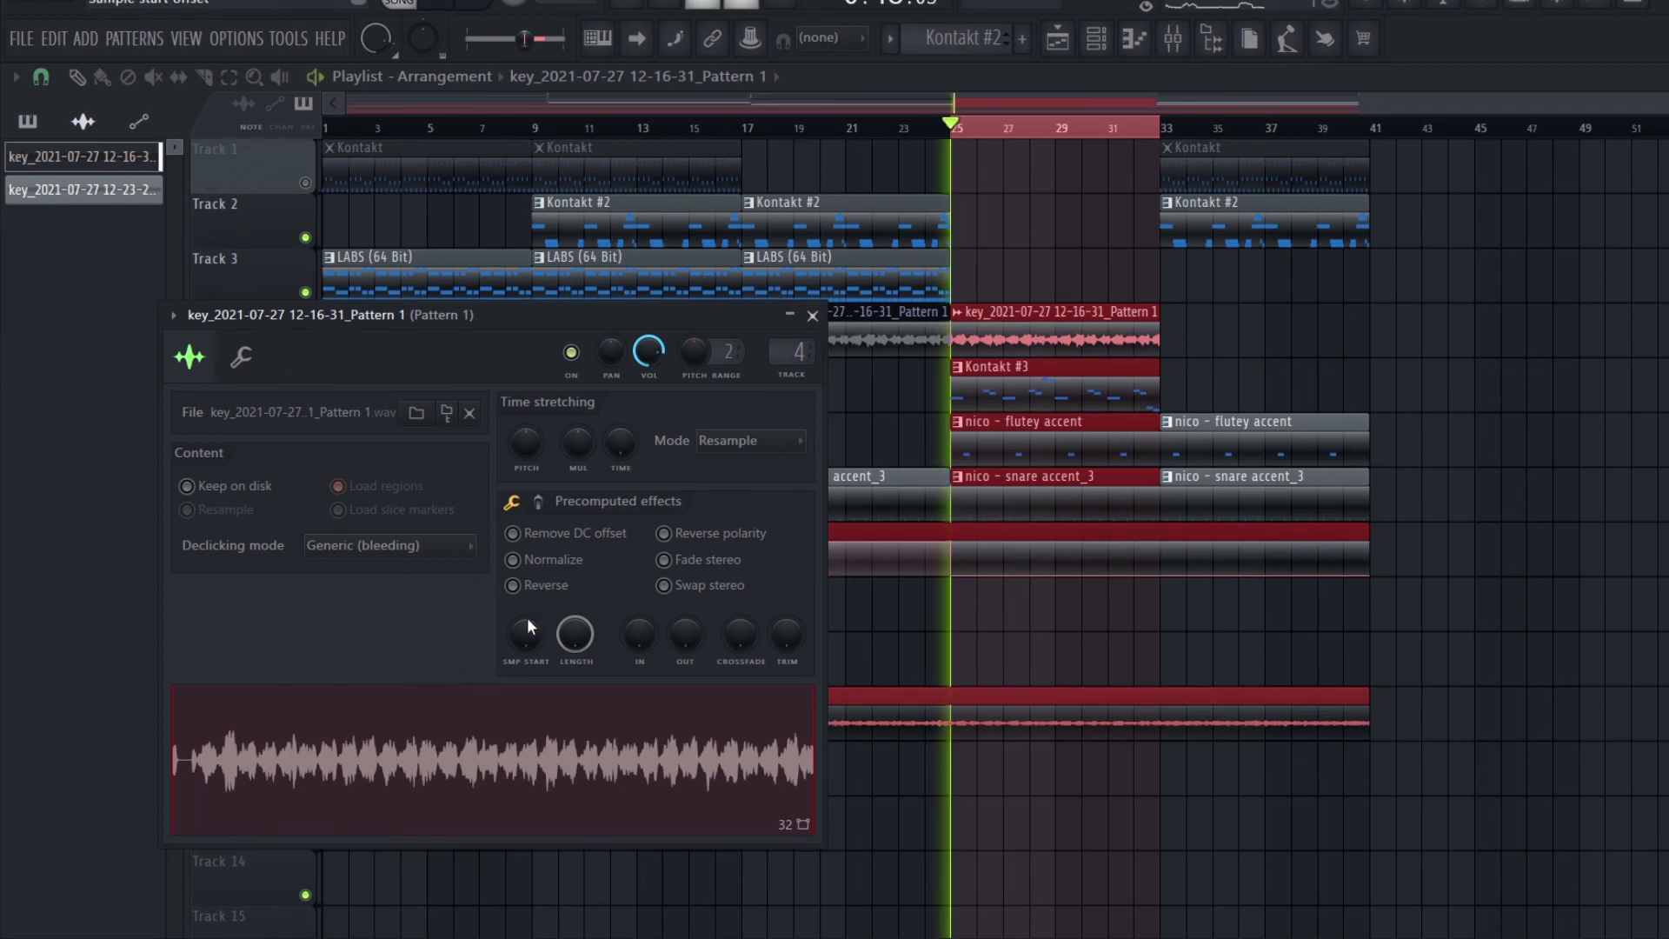
key(Escape)
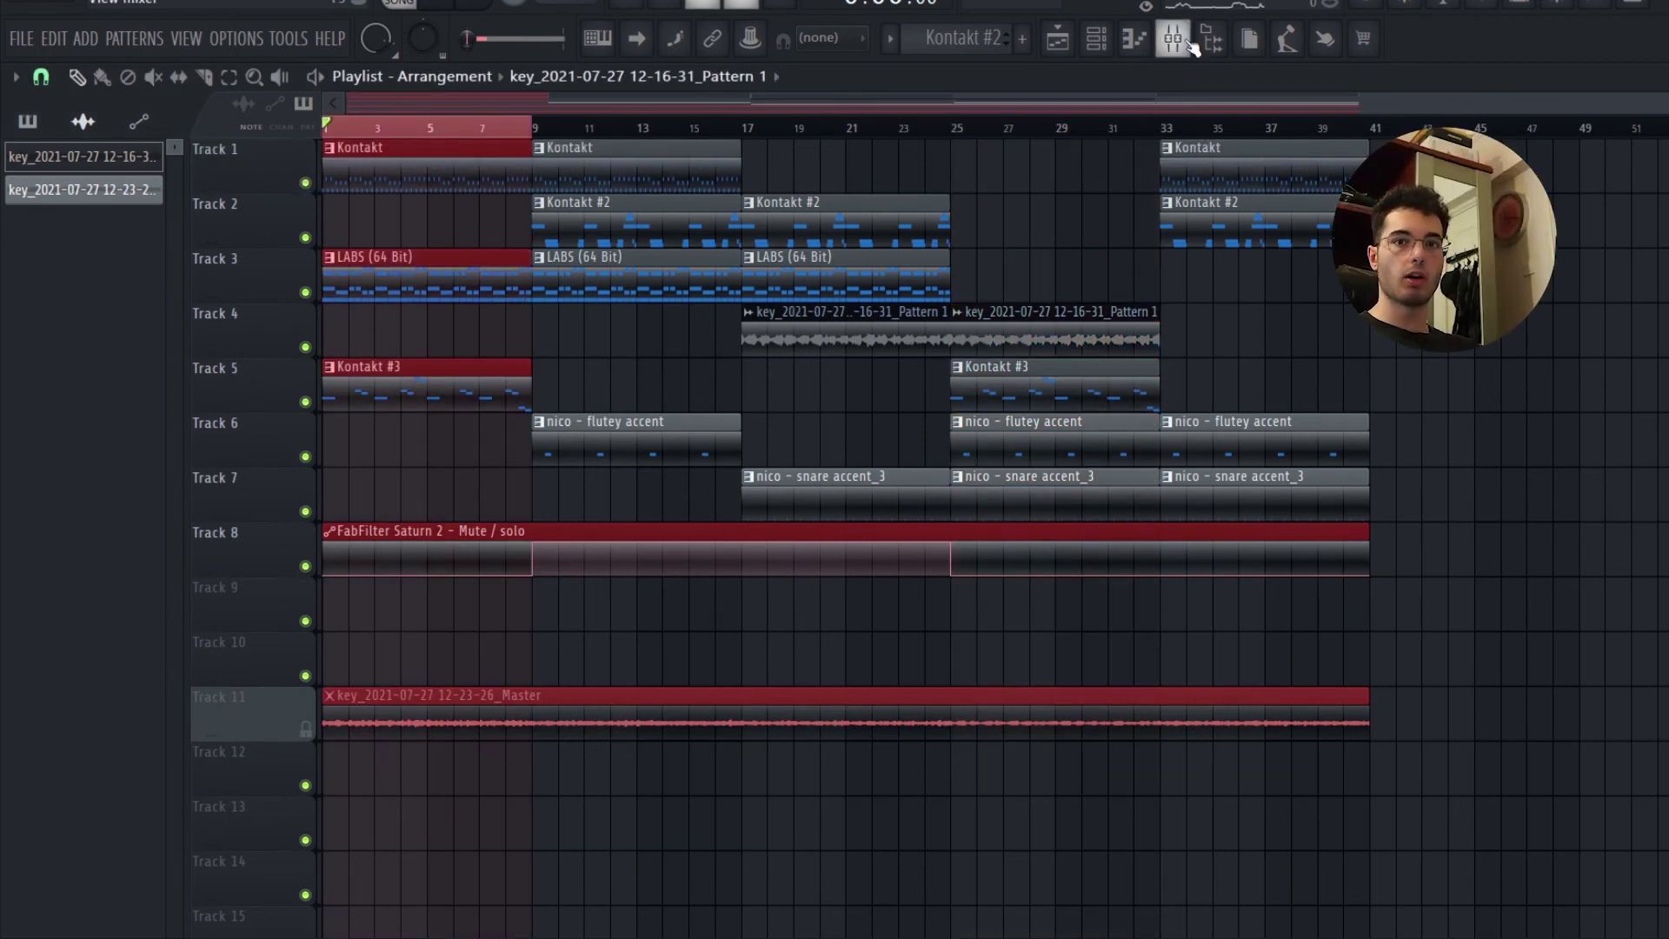
click(1193, 48)
click(277, 348)
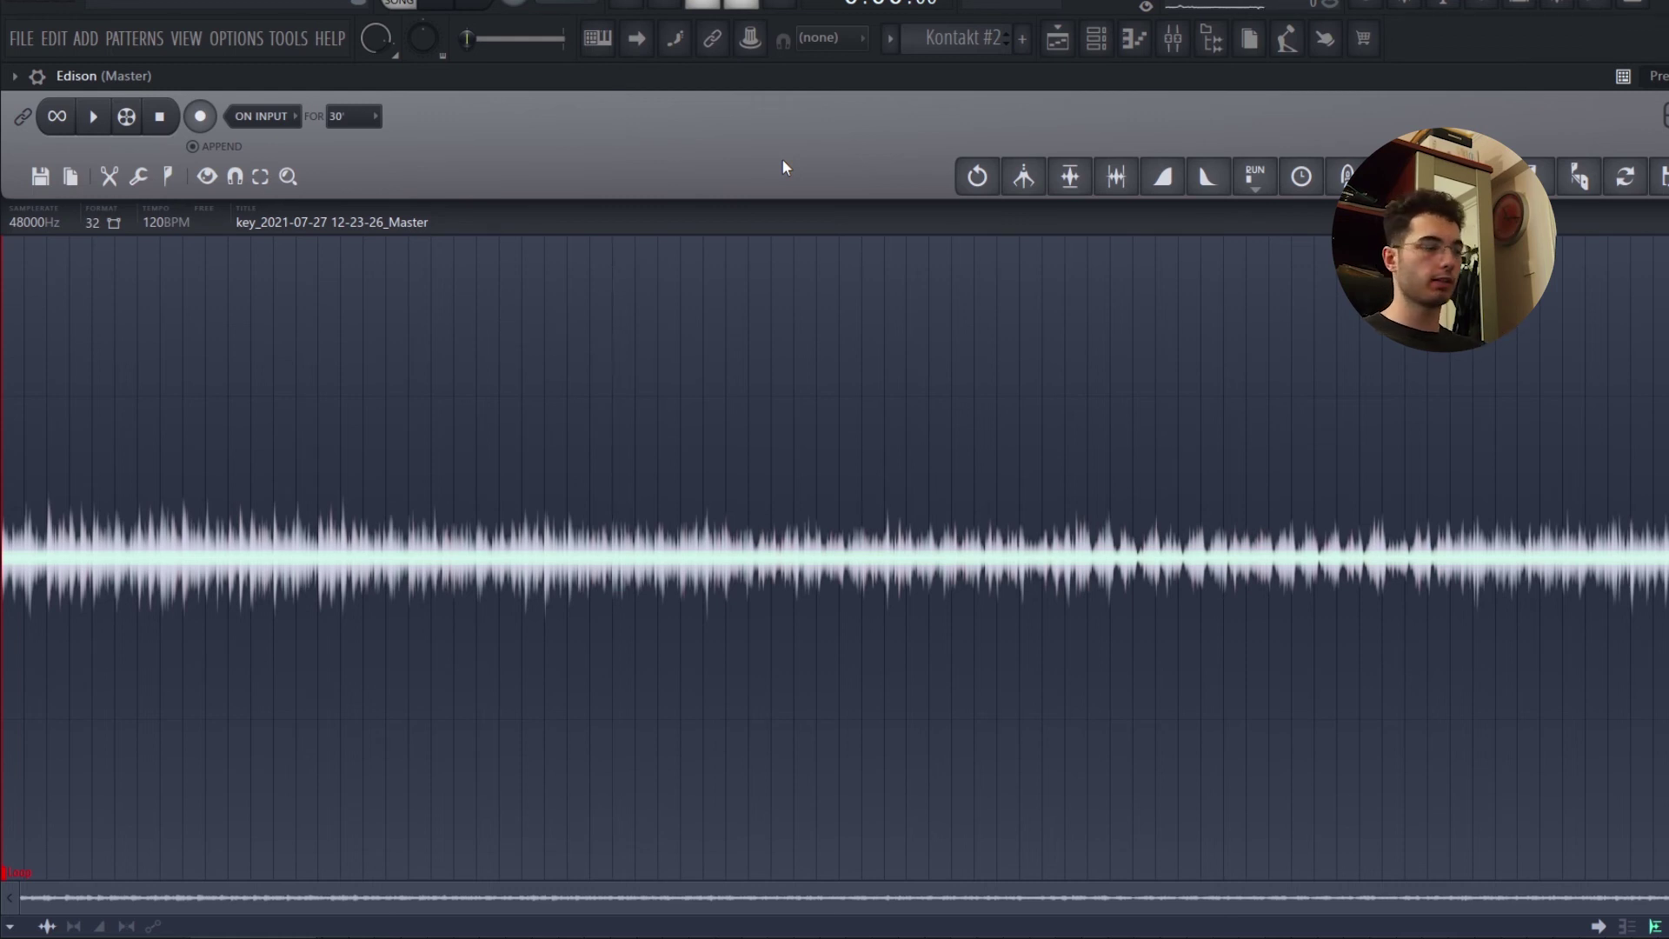
key(space)
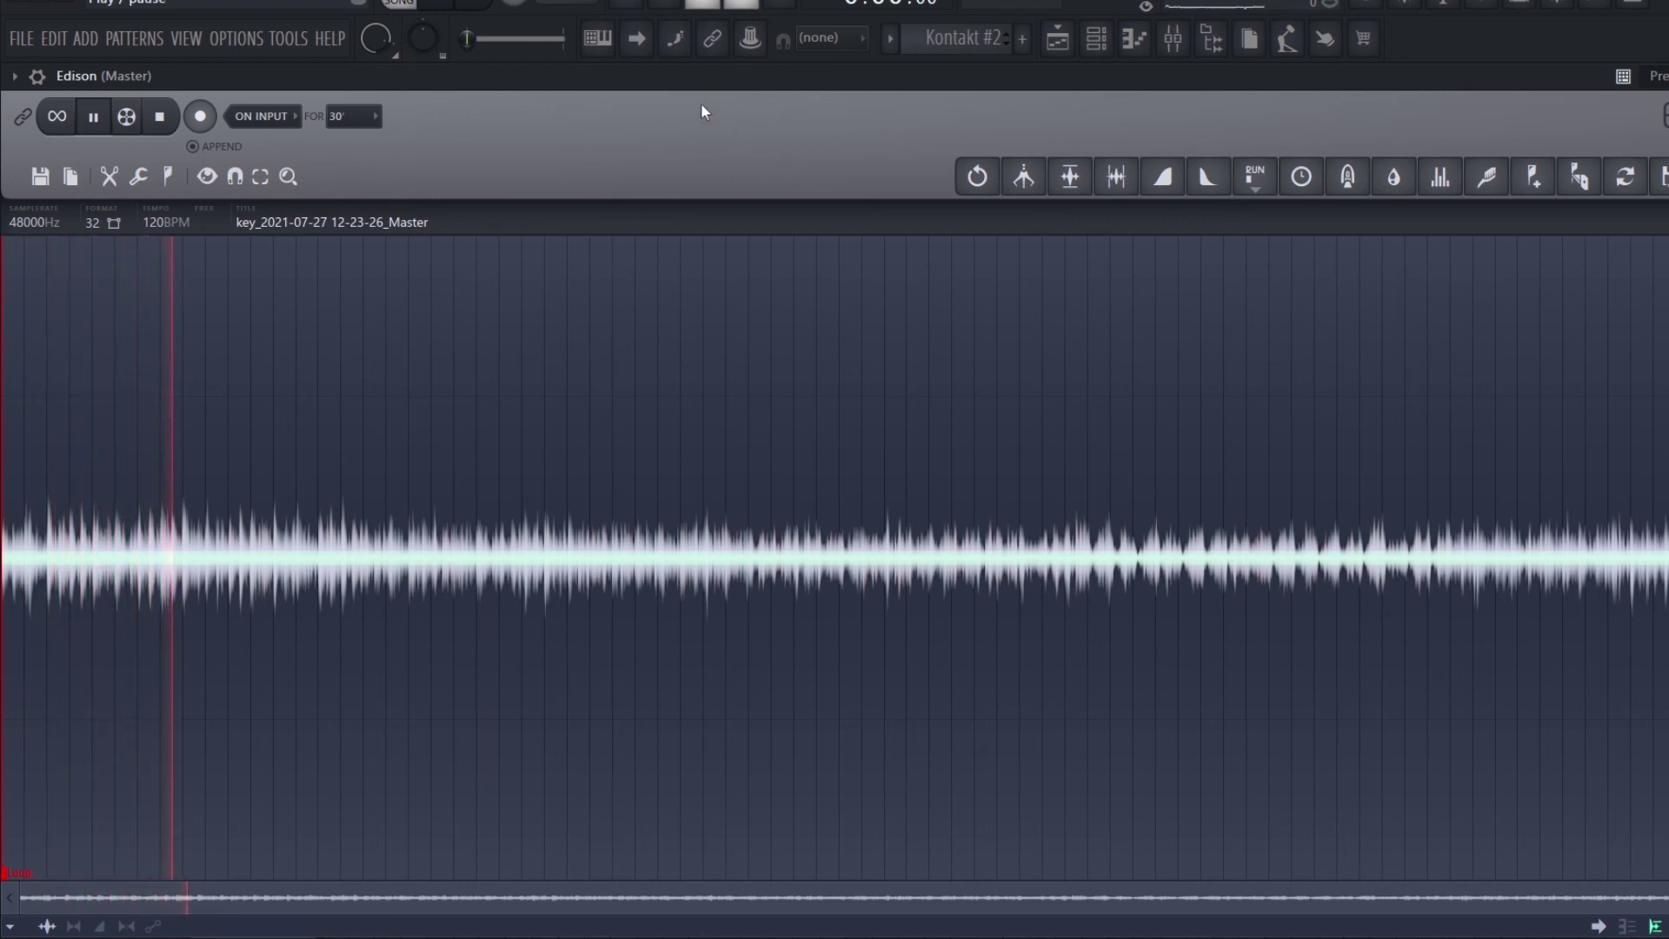
key(space)
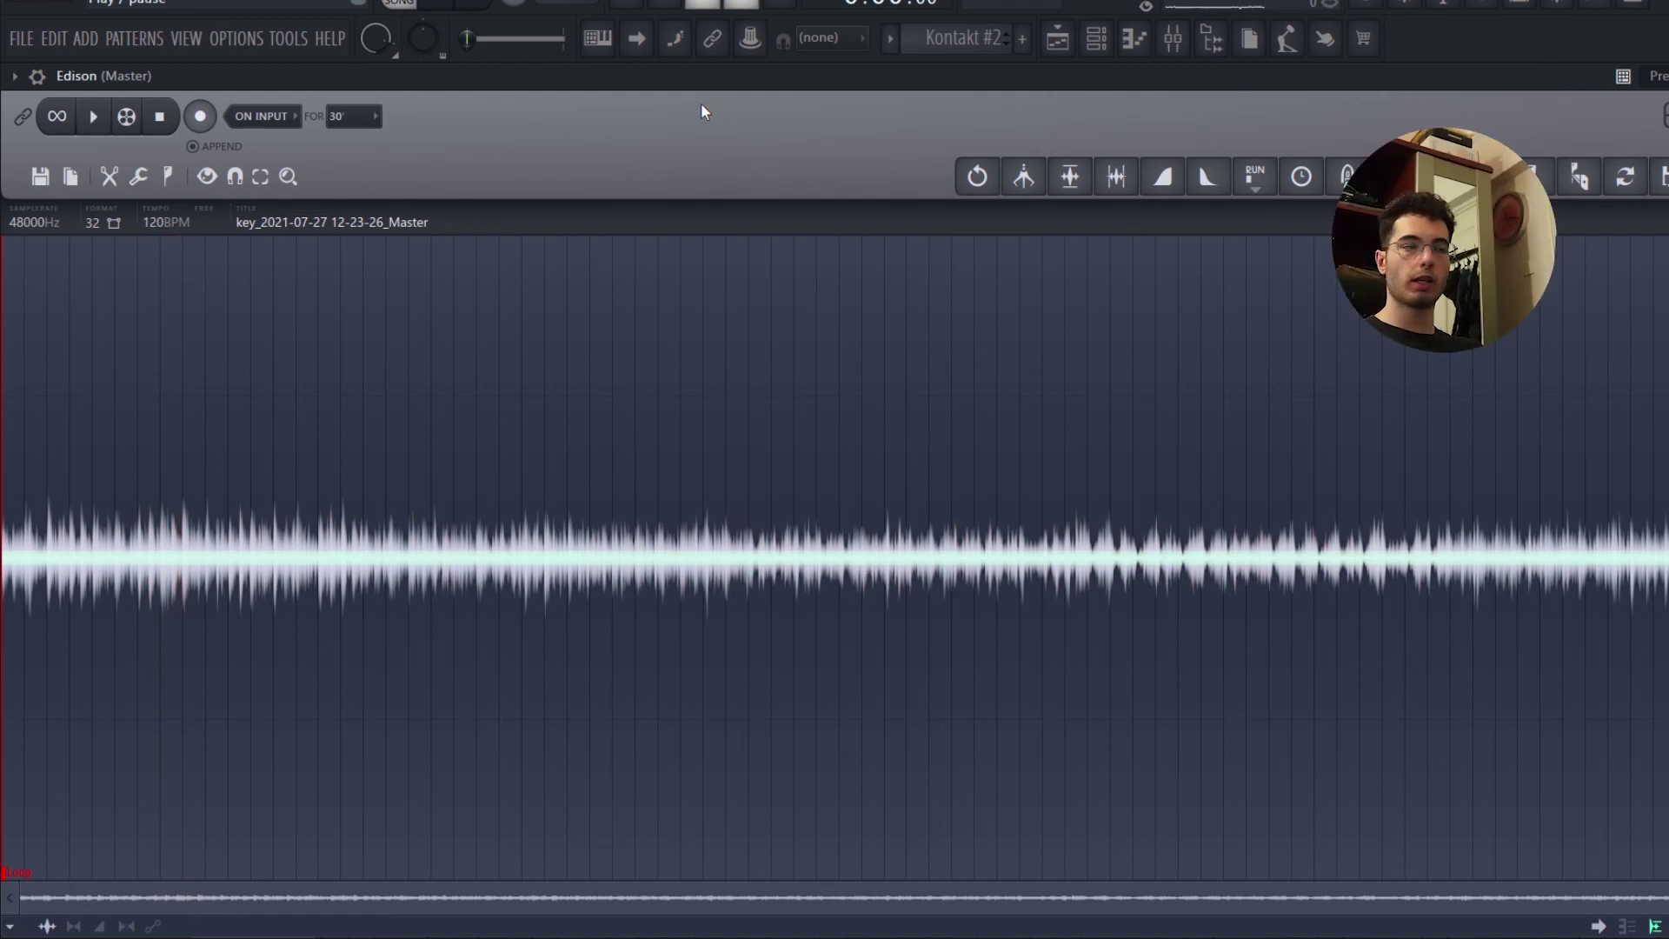